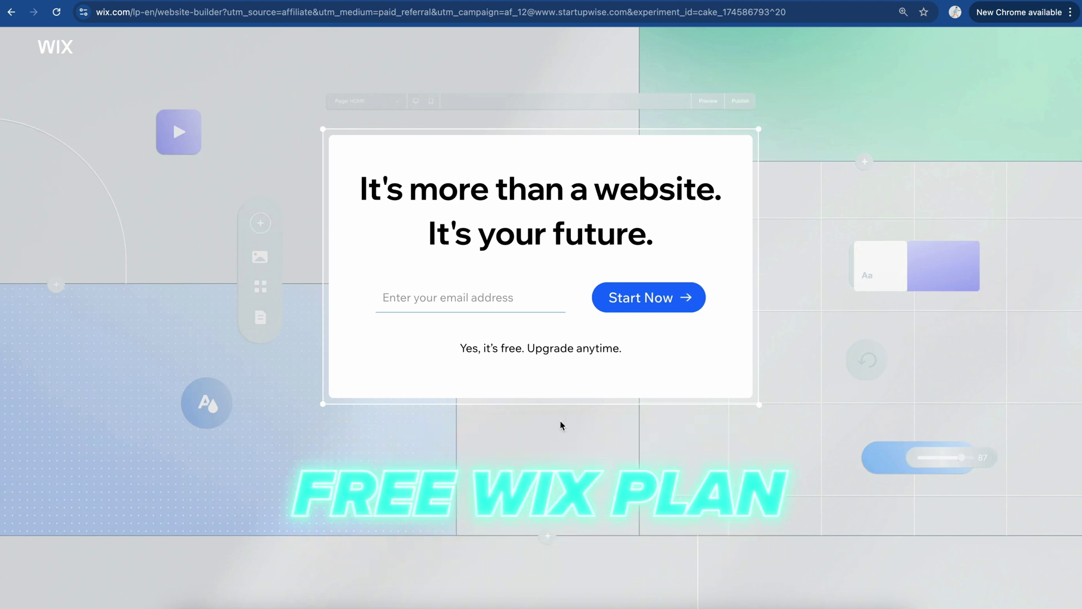
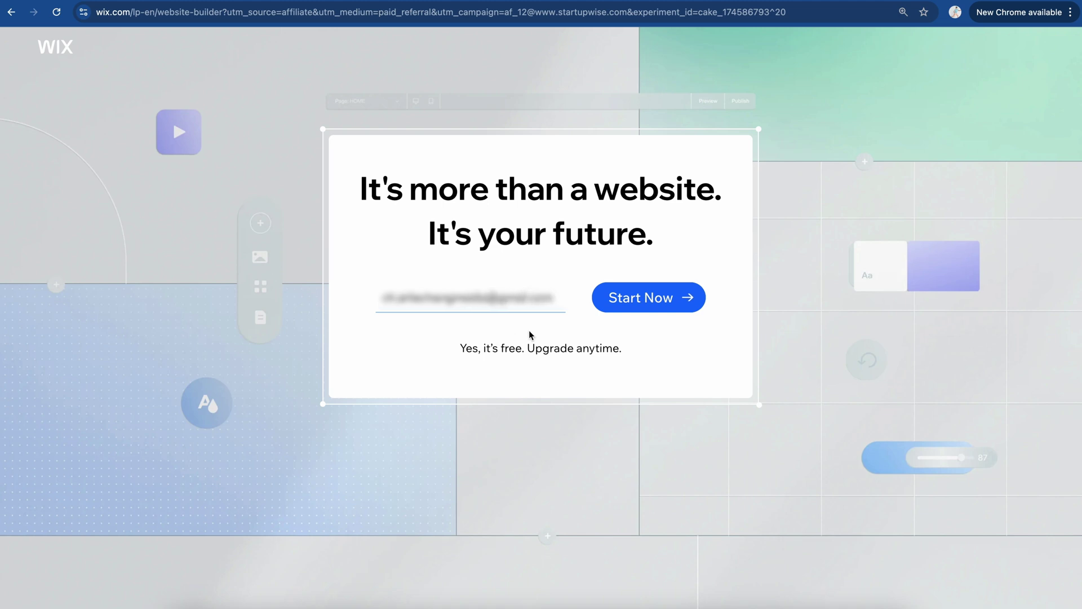
Step: Sign up for a Wix account with an email and password, choosing to build the site for yourself
{"action": "left_click", "coordinate": [649, 297]}
{"action": "type", "text": "•••••••"}
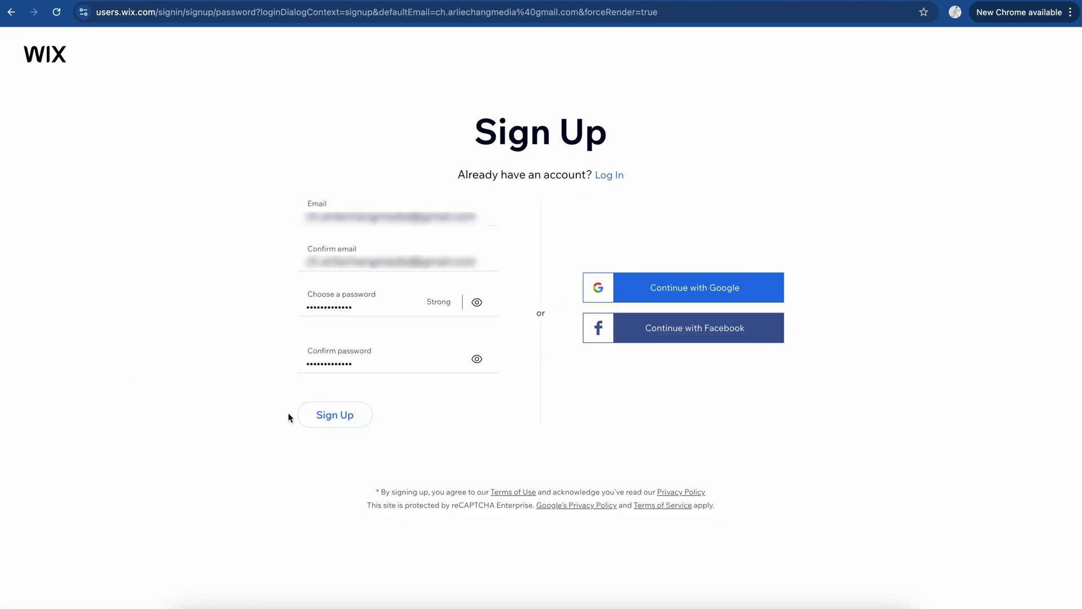
{"action": "left_click", "coordinate": [307, 415]}
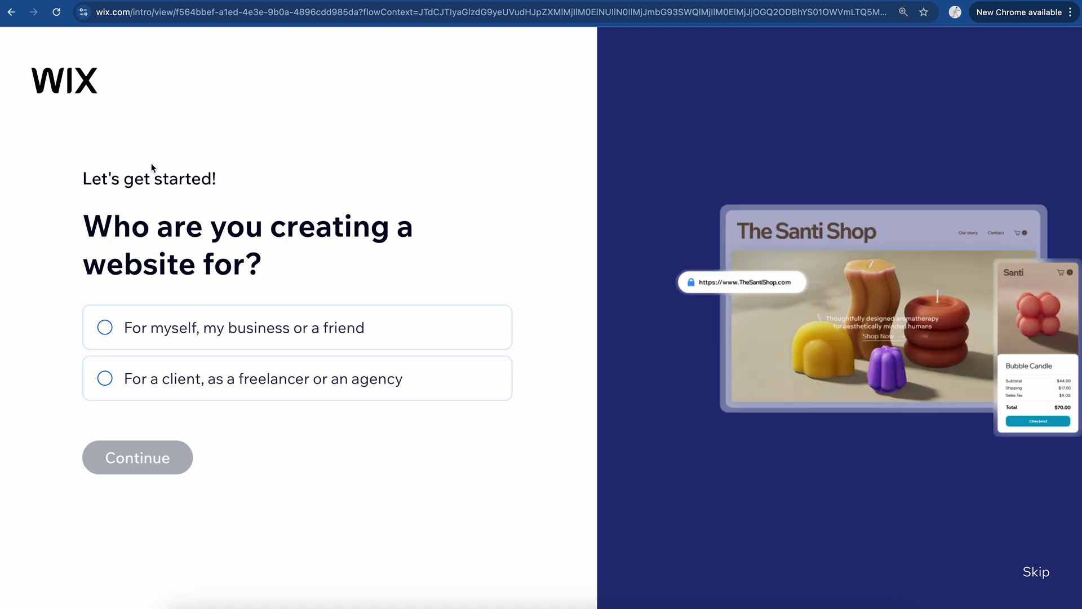
{"action": "left_click", "coordinate": [328, 325]}
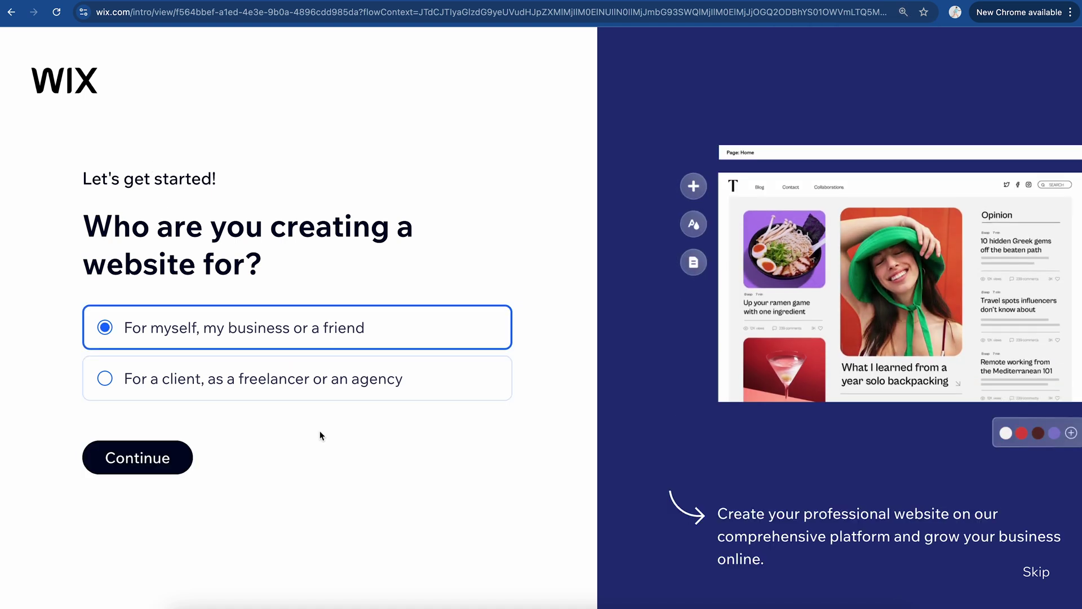
{"action": "left_click", "coordinate": [158, 456]}
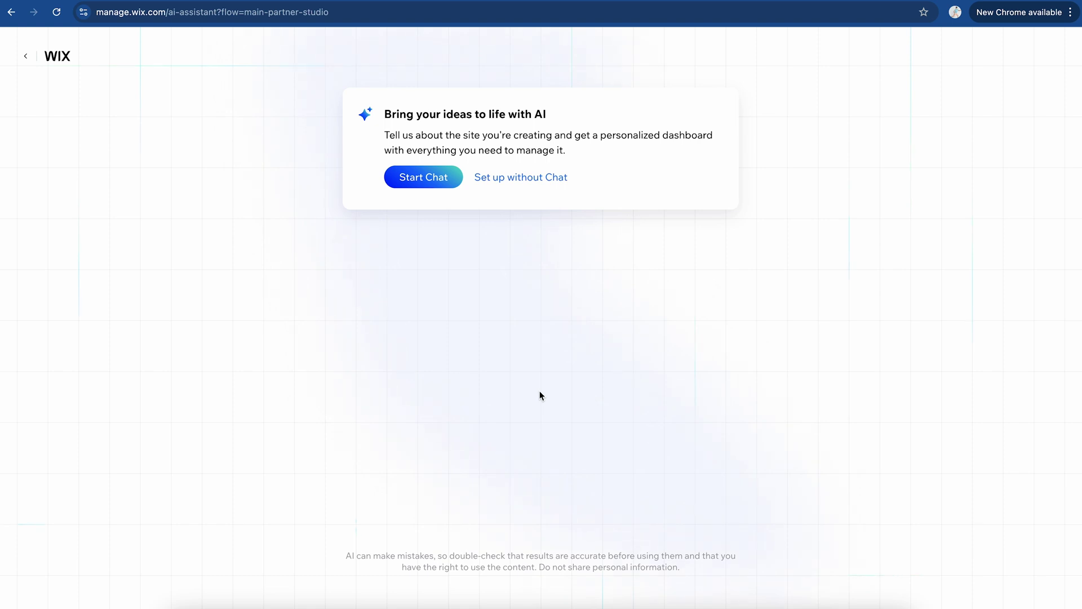
Step: In the AI chat, describe the site as the owner's personal blog and give their name as its title
{"action": "left_click", "coordinate": [428, 179]}
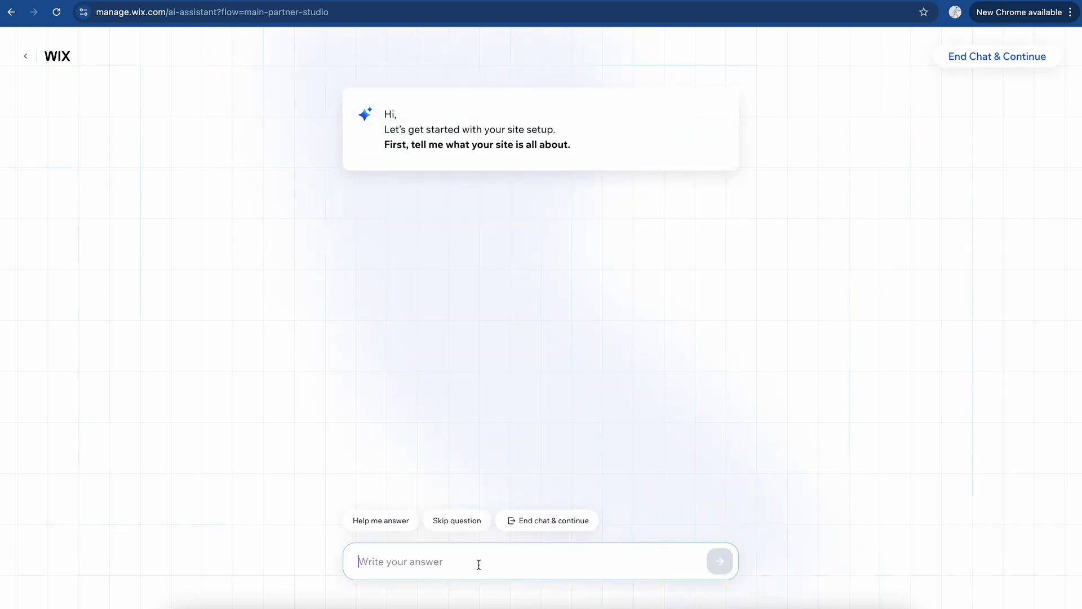
{"action": "type", "text": "This is a personal blog for Charlie Chang"}
{"action": "left_click", "coordinate": [727, 567]}
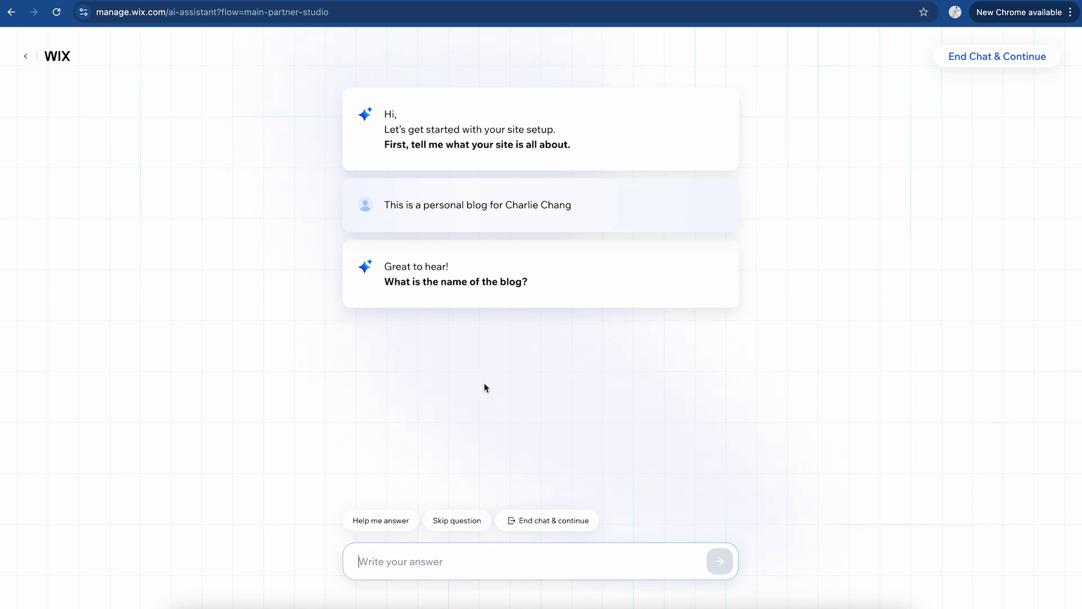
{"action": "type", "text": "Charlie Chang"}
{"action": "key", "text": "Return"}
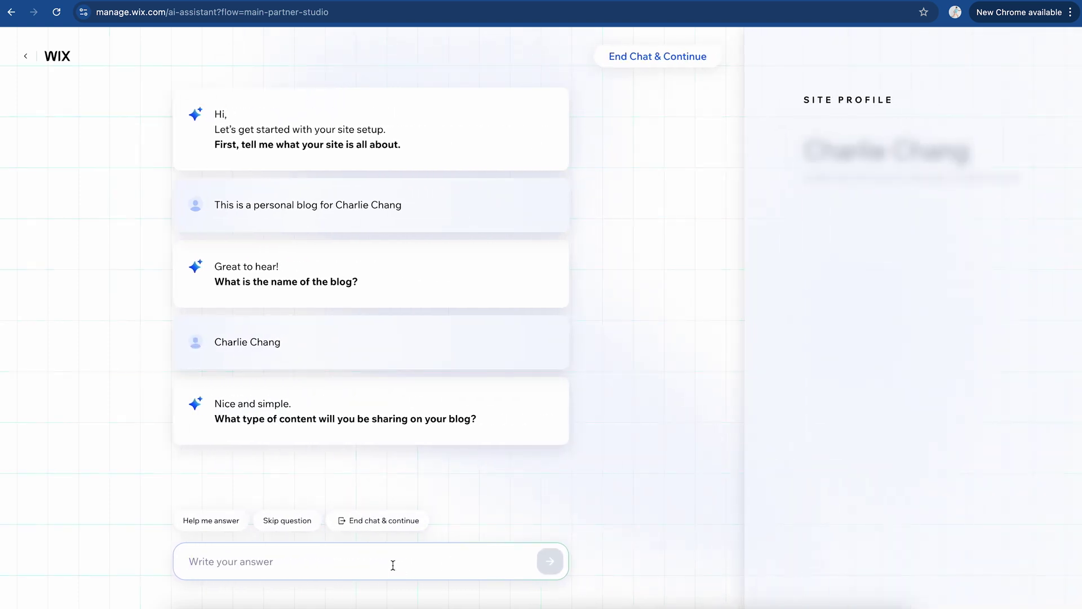
Step: Describe the content as website-building tutorials and request blog, About Me and FAQ pages
{"action": "type", "text": "Tutorial content on how to build"}
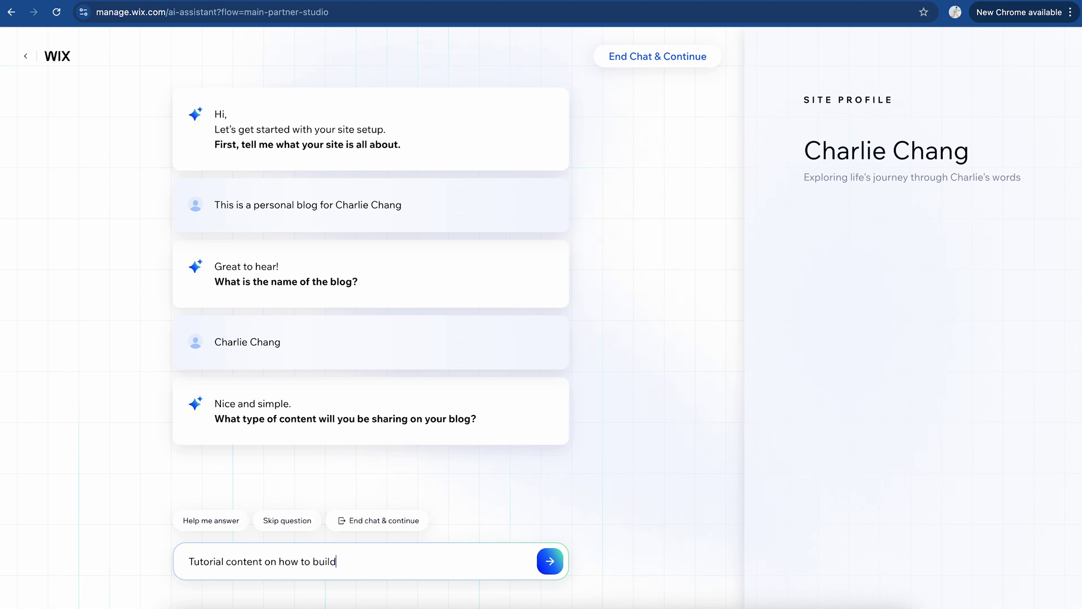
{"action": "type", "text": " a website"}
{"action": "key", "text": "Return"}
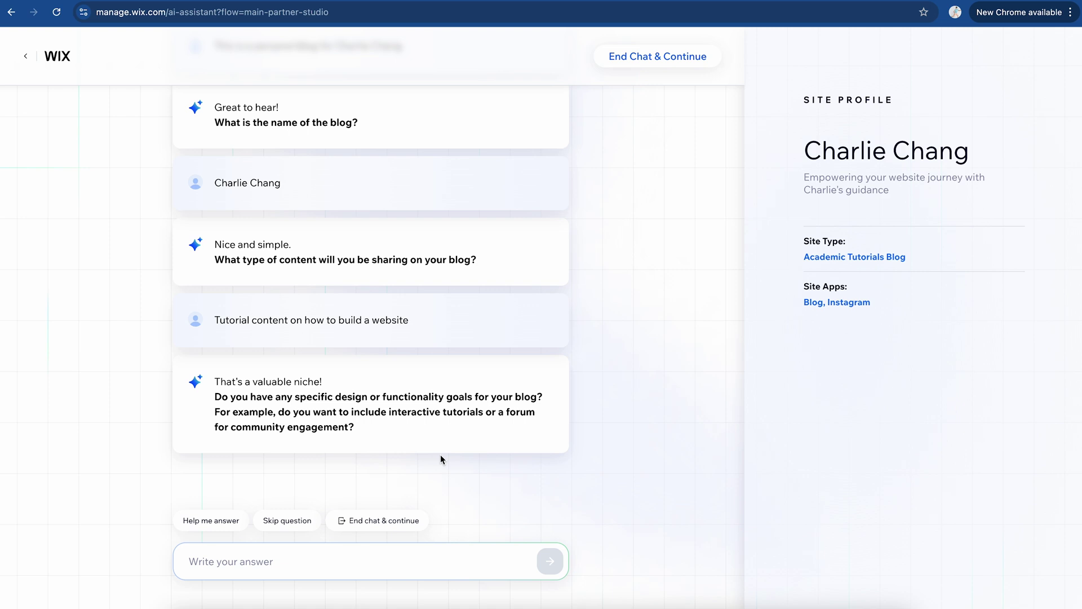
{"action": "type", "text": "I want a blog, about me"}
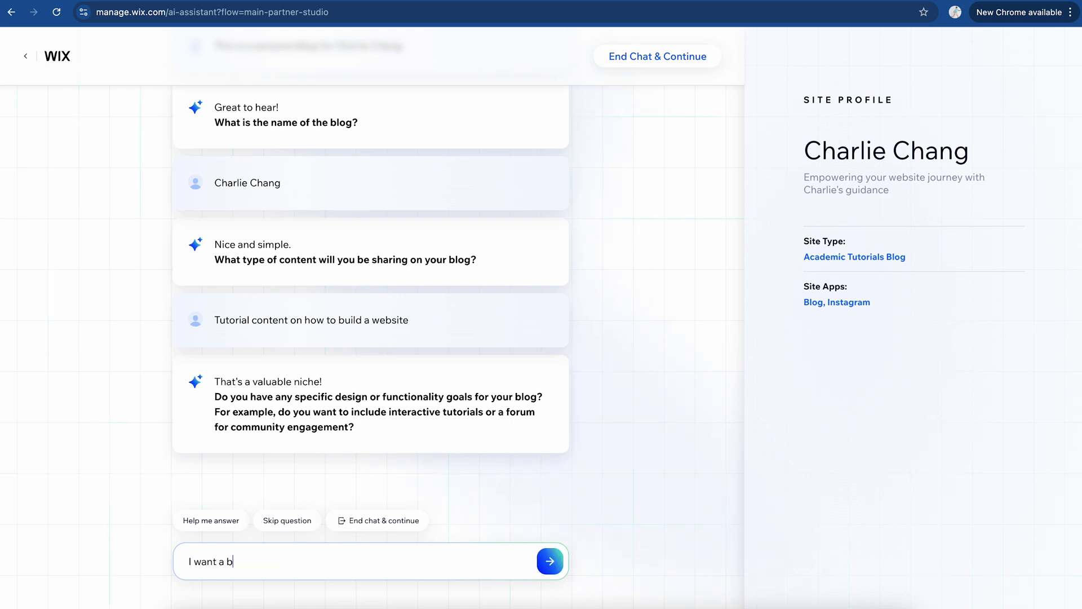
{"action": "type", "text": " page, and FAQ"}
{"action": "key", "text": "Return"}
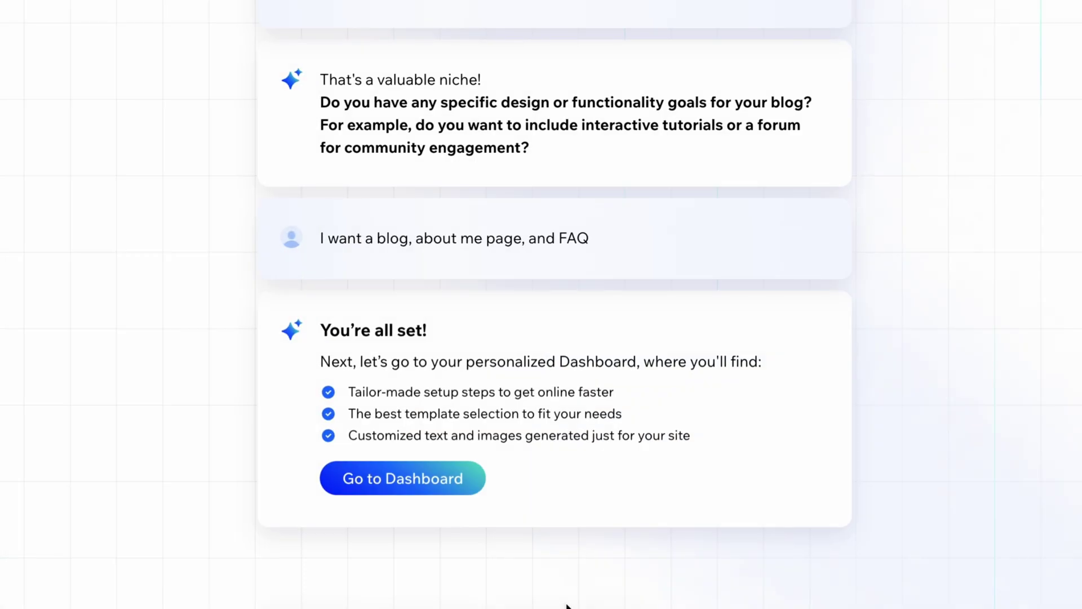
{"action": "left_click", "coordinate": [437, 491]}
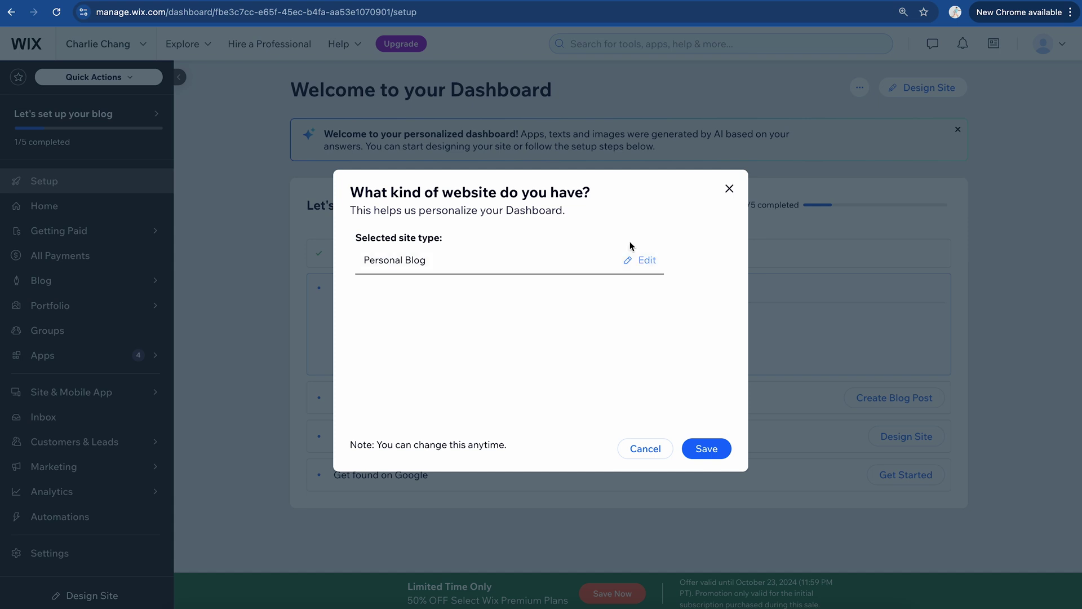
Step: Keep Personal Blog as the site type in the site type dialog and save it
{"action": "left_click", "coordinate": [646, 261]}
{"action": "scroll", "coordinate": [513, 323], "scroll_direction": "down", "scroll_amount": 10}
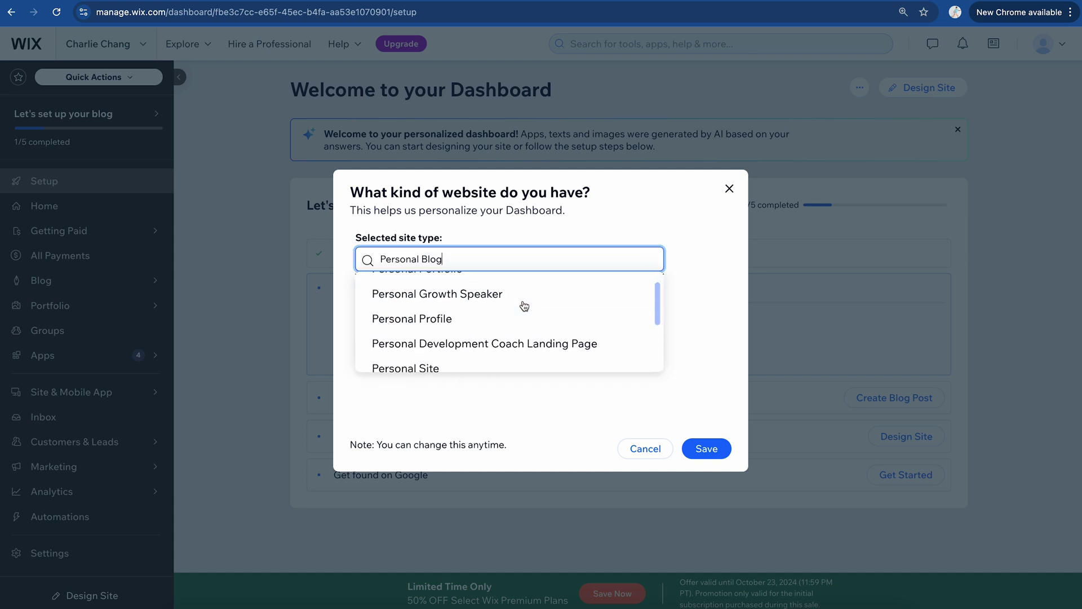
{"action": "left_click", "coordinate": [706, 361]}
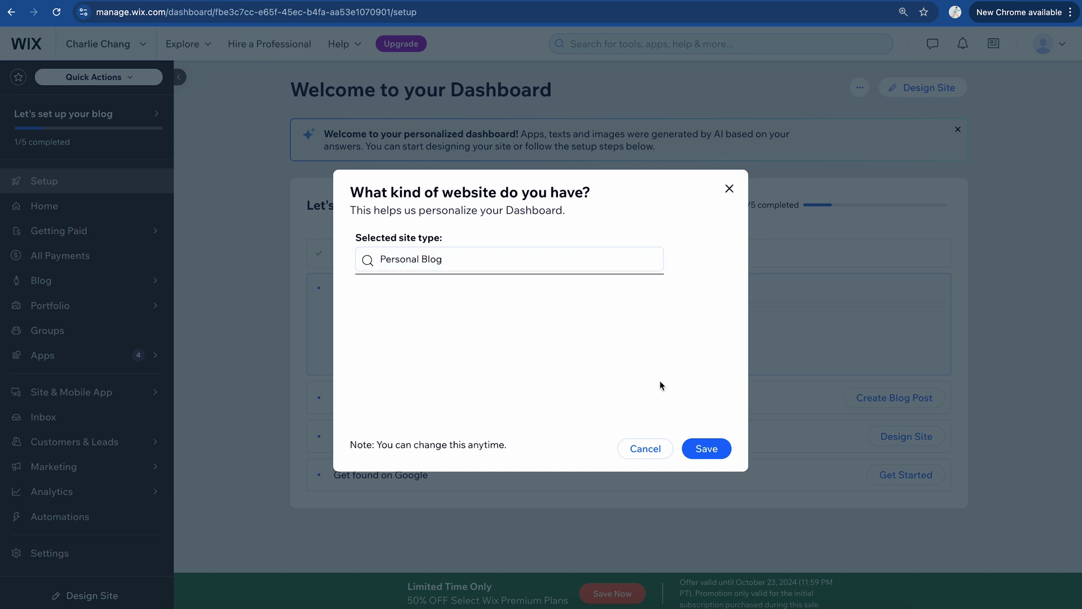
{"action": "left_click", "coordinate": [706, 448]}
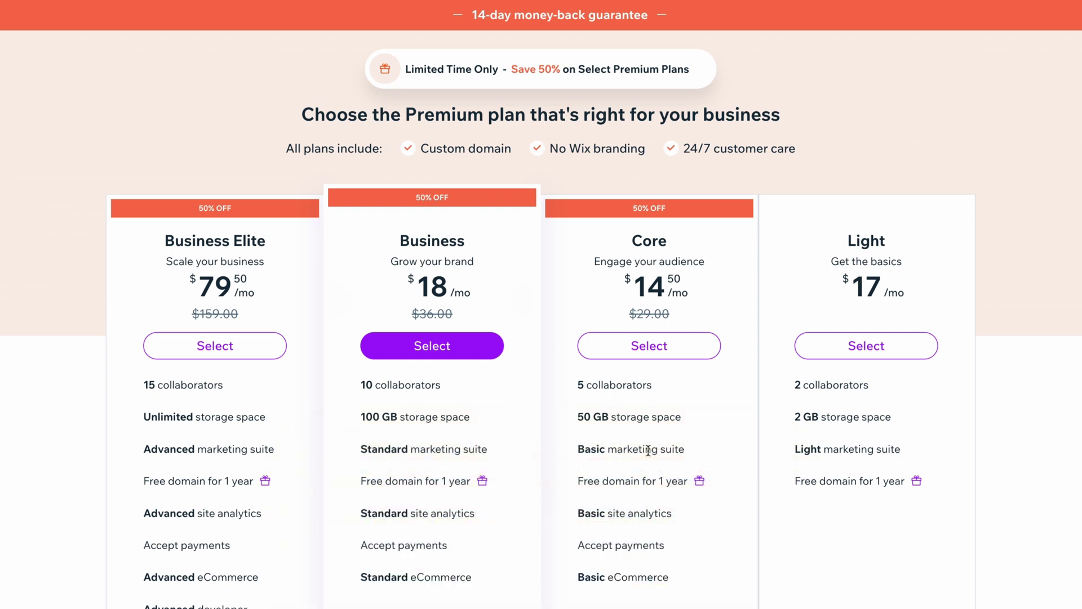
{"action": "scroll", "coordinate": [648, 450], "scroll_direction": "down", "scroll_amount": 2}
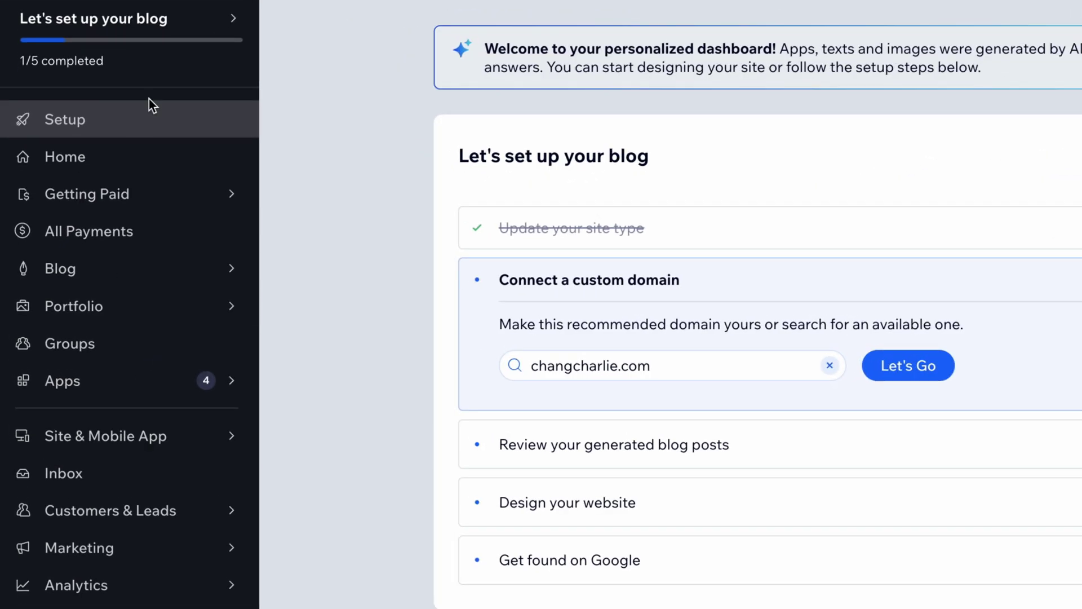
Step: Look over the dashboard sidebar menus, then start designing the site with Design Site
{"action": "mouse_move", "coordinate": [235, 385]}
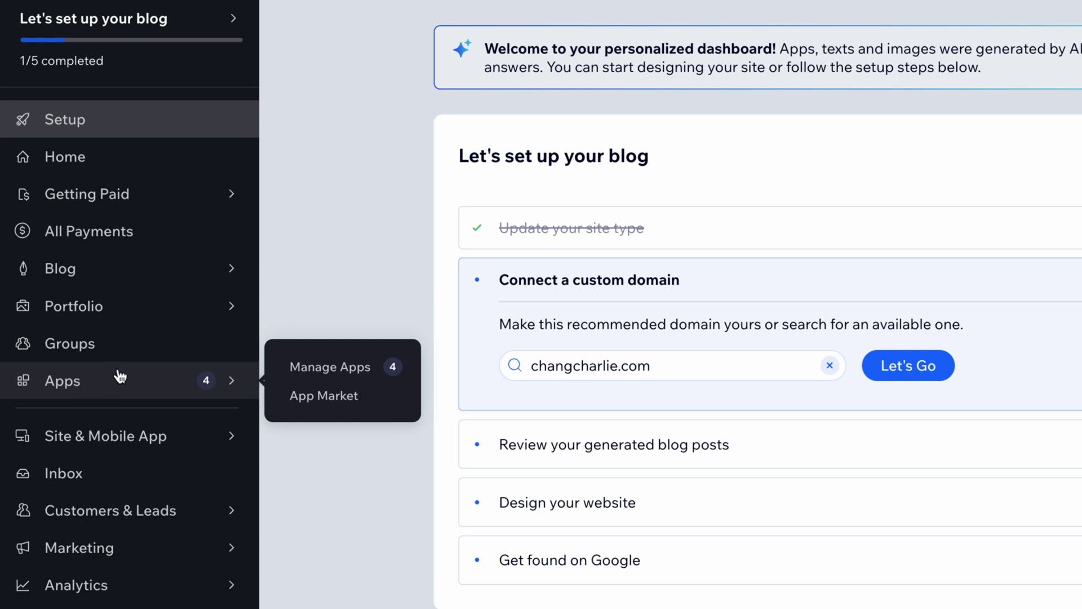
{"action": "mouse_move", "coordinate": [177, 275]}
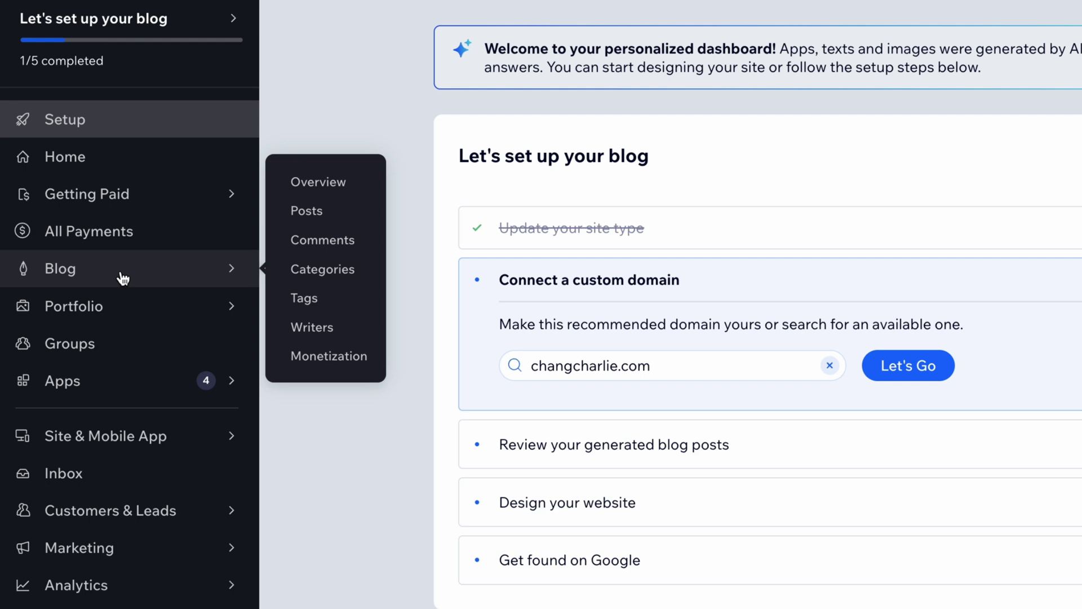
{"action": "mouse_move", "coordinate": [129, 306]}
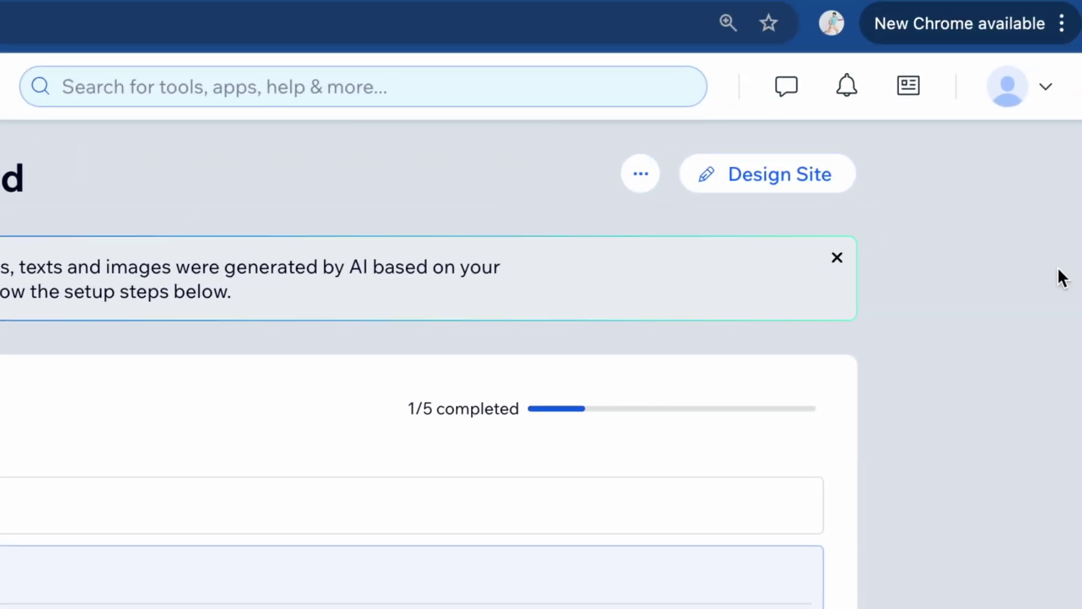
{"action": "left_click", "coordinate": [789, 175]}
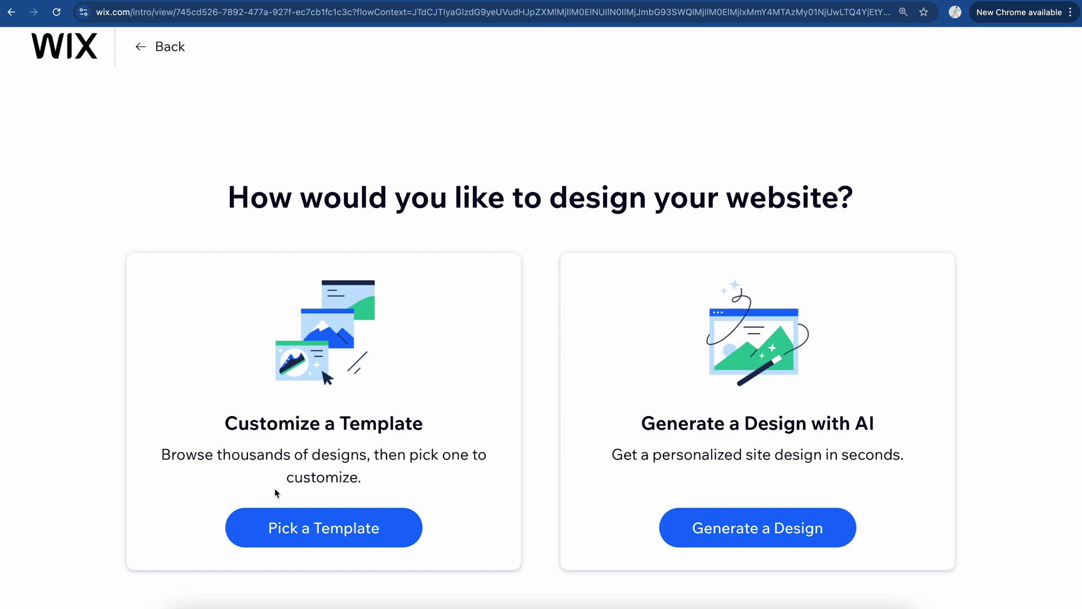
Step: Choose to customize a template, browse the results and view the Consulting & Coaching templates
{"action": "left_click", "coordinate": [309, 526]}
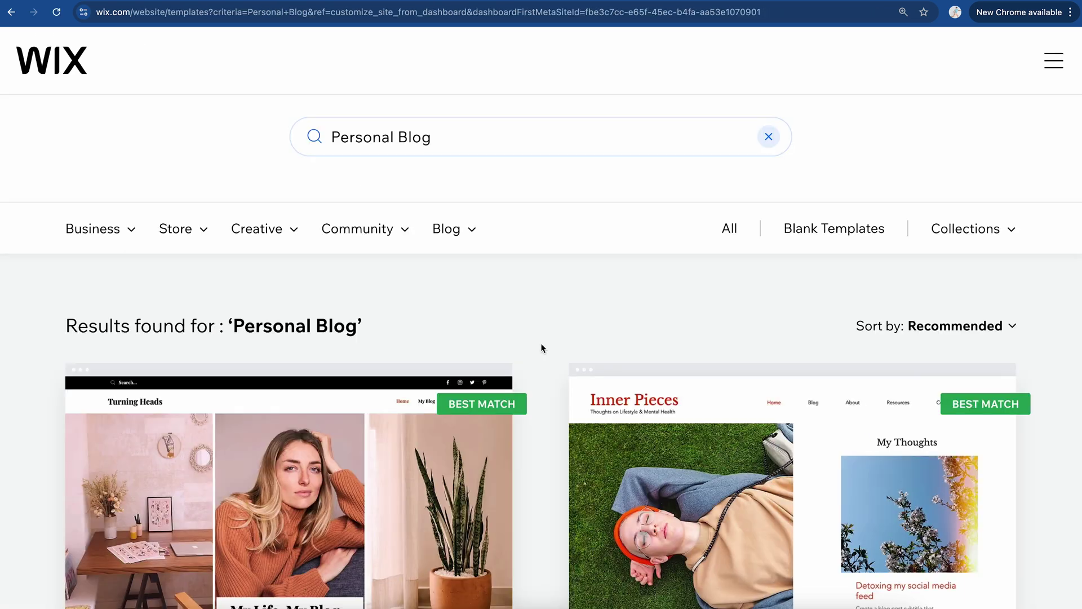
{"action": "scroll", "coordinate": [540, 343], "scroll_direction": "down", "scroll_amount": 2}
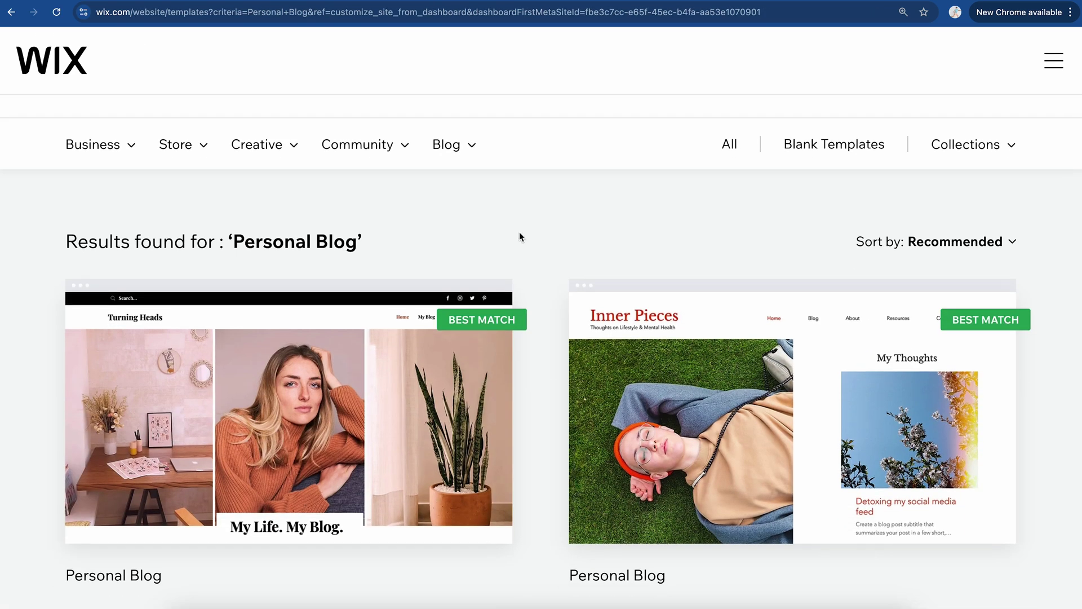
{"action": "scroll", "coordinate": [519, 232], "scroll_direction": "down", "scroll_amount": 1}
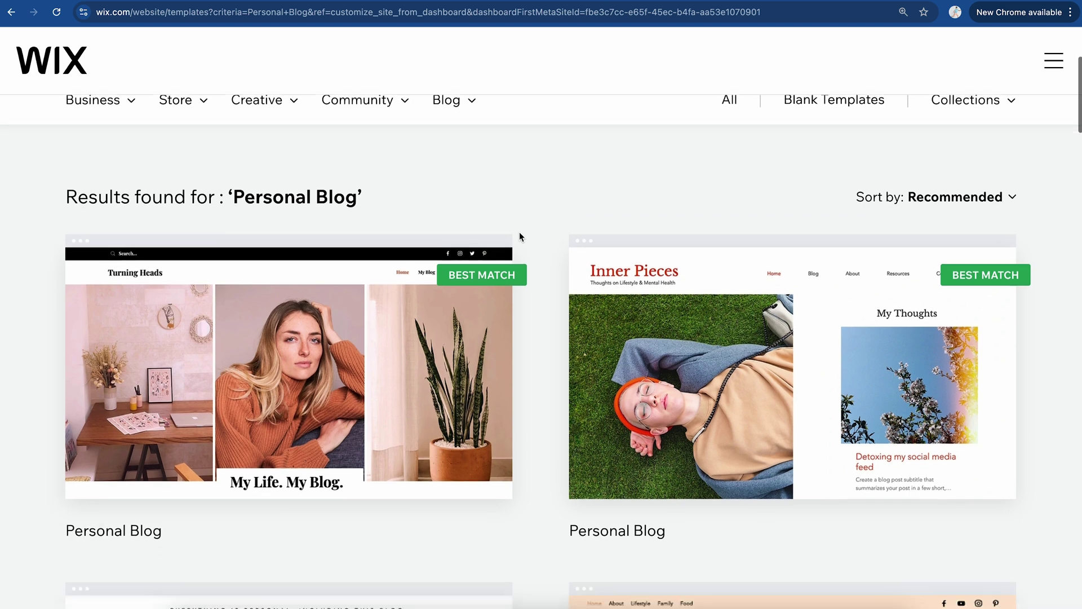
{"action": "scroll", "coordinate": [607, 201], "scroll_direction": "up", "scroll_amount": 3}
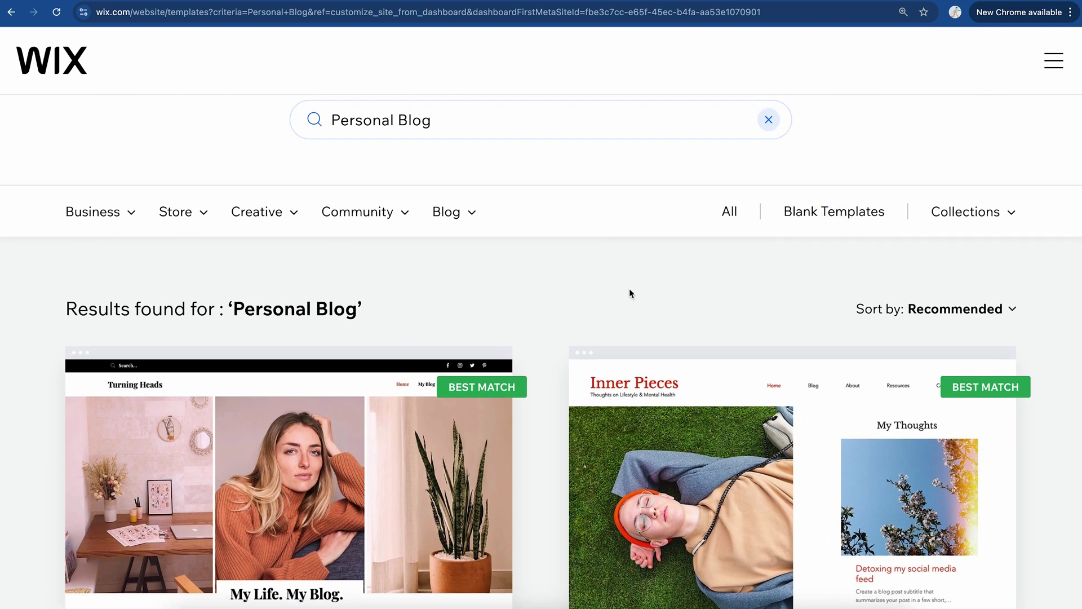
{"action": "scroll", "coordinate": [629, 289], "scroll_direction": "down", "scroll_amount": 4}
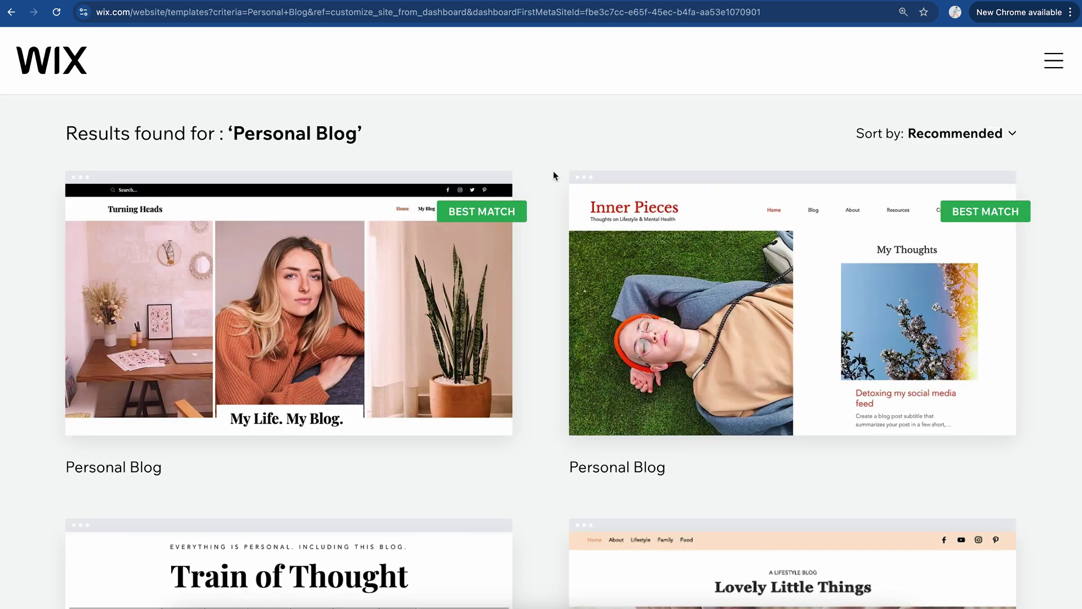
{"action": "scroll", "coordinate": [556, 383], "scroll_direction": "down", "scroll_amount": 4}
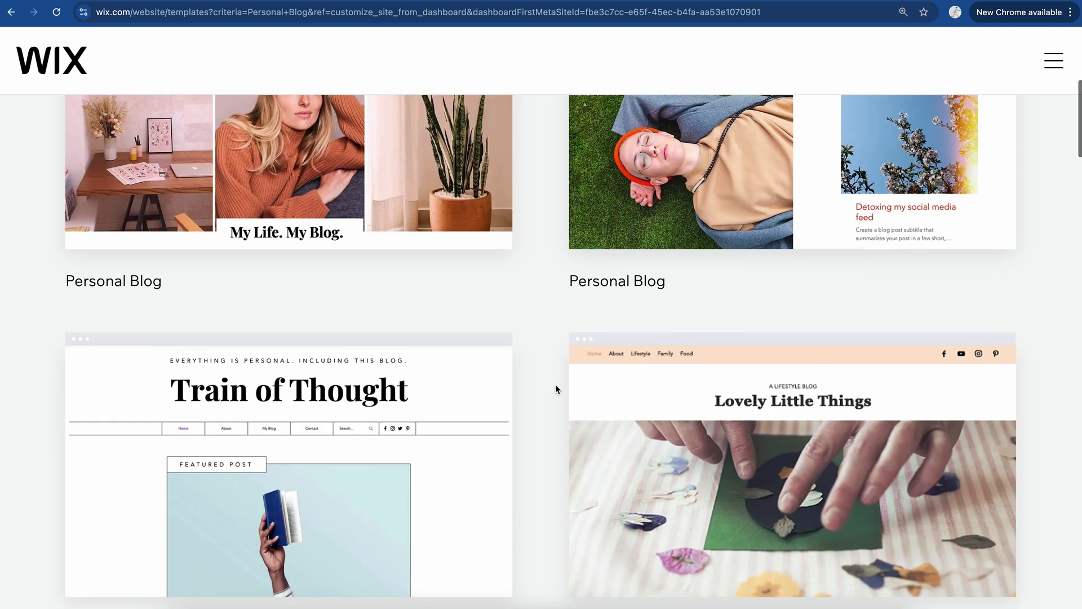
{"action": "scroll", "coordinate": [556, 389], "scroll_direction": "down", "scroll_amount": 3}
{"action": "scroll", "coordinate": [556, 389], "scroll_direction": "down", "scroll_amount": 1}
{"action": "scroll", "coordinate": [556, 389], "scroll_direction": "up", "scroll_amount": 12}
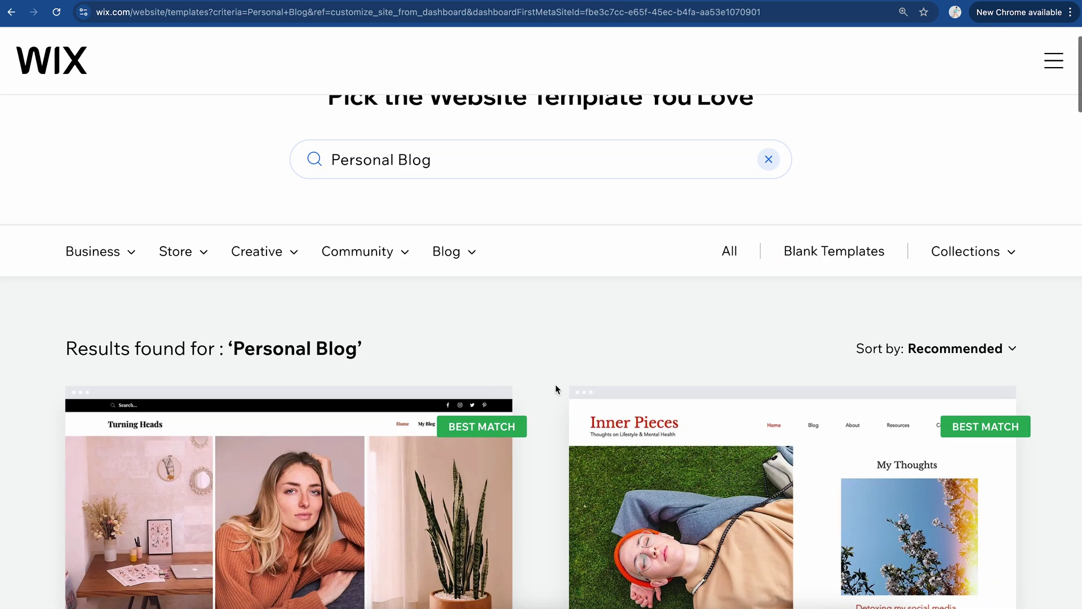
{"action": "mouse_move", "coordinate": [115, 259]}
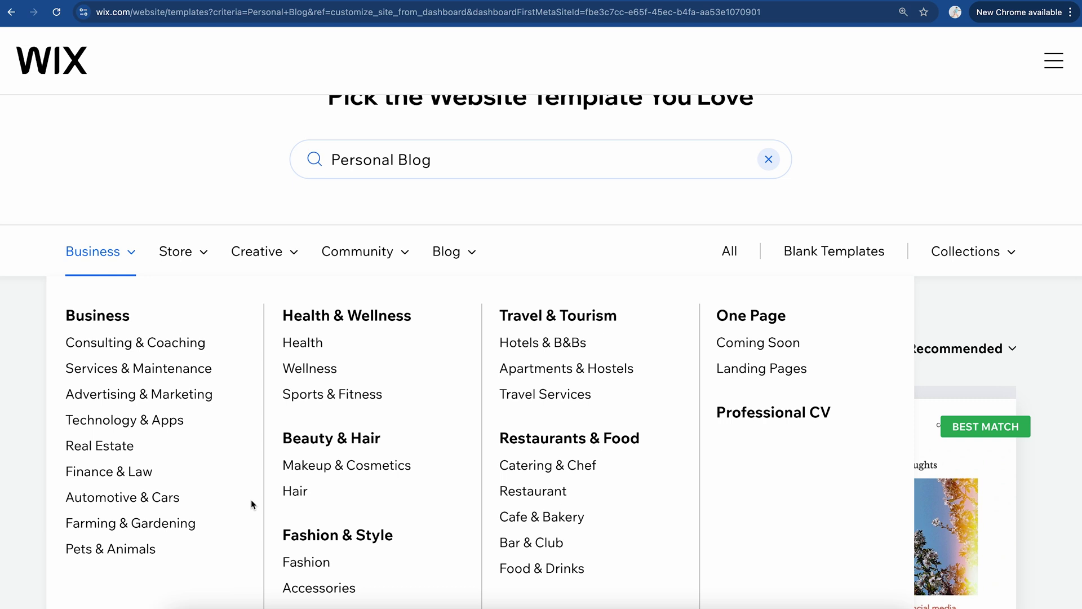
{"action": "left_click", "coordinate": [188, 354]}
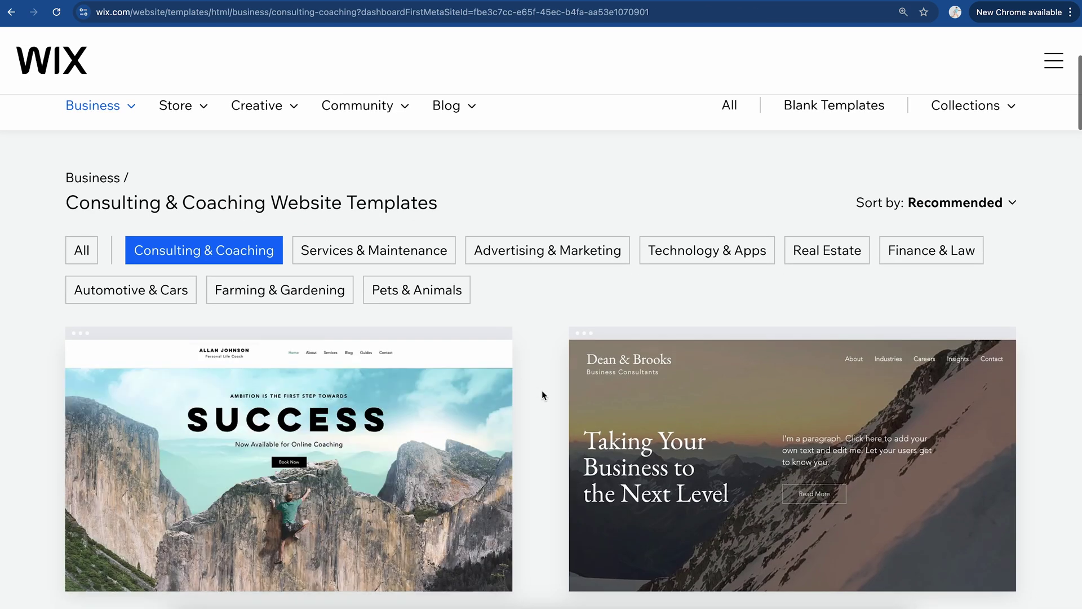
{"action": "scroll", "coordinate": [538, 427], "scroll_direction": "down", "scroll_amount": 7}
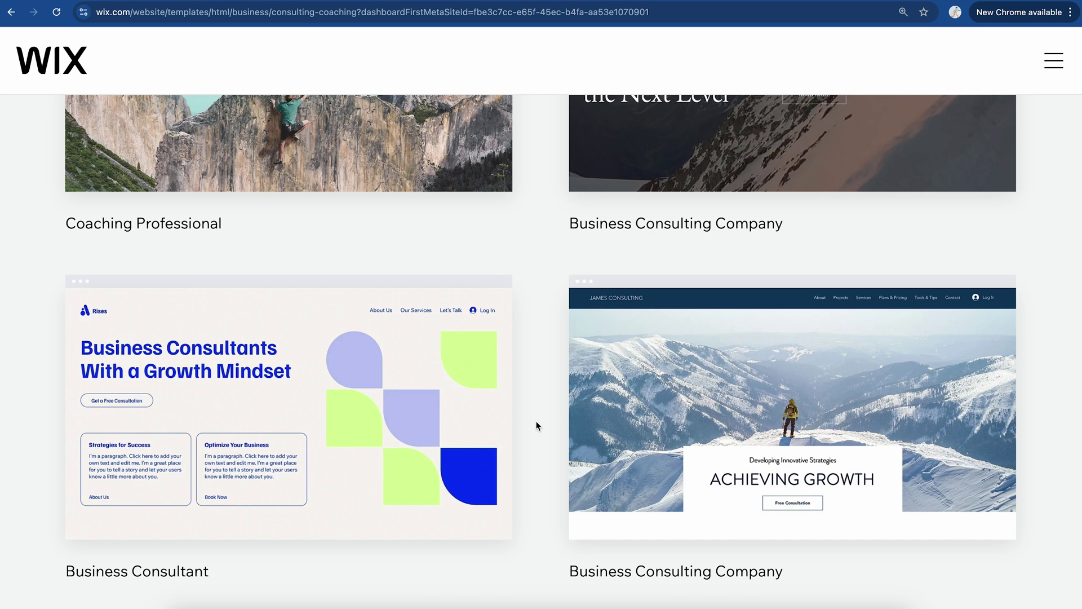
{"action": "scroll", "coordinate": [537, 426], "scroll_direction": "up", "scroll_amount": 10}
Step: Return to the Personal Blog templates and preview the first one, Turning Heads
{"action": "key", "text": "alt+Left"}
{"action": "mouse_move", "coordinate": [276, 248]}
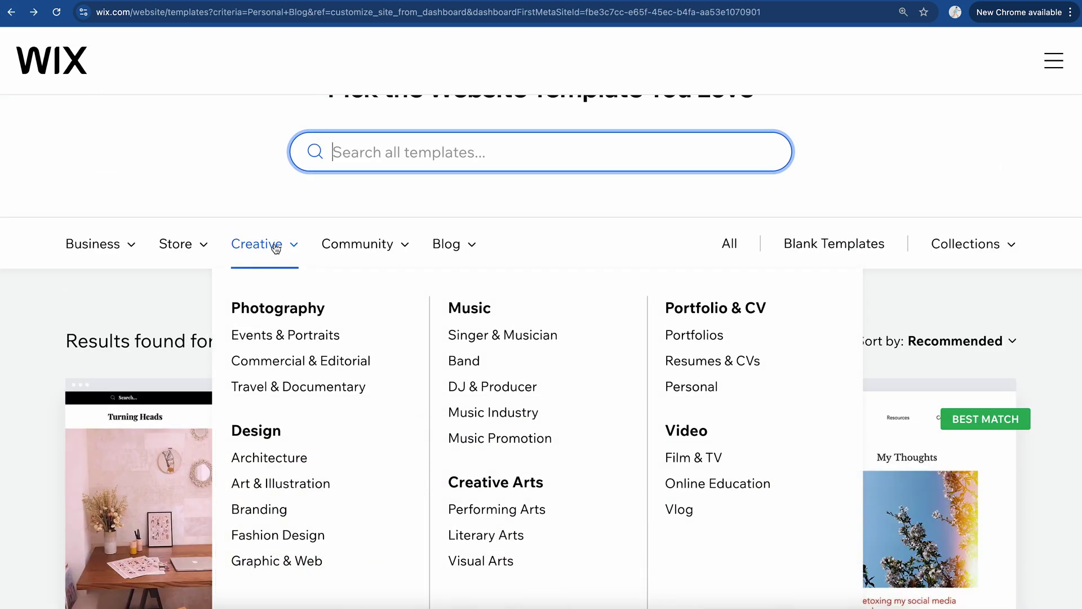
{"action": "mouse_move", "coordinate": [182, 249]}
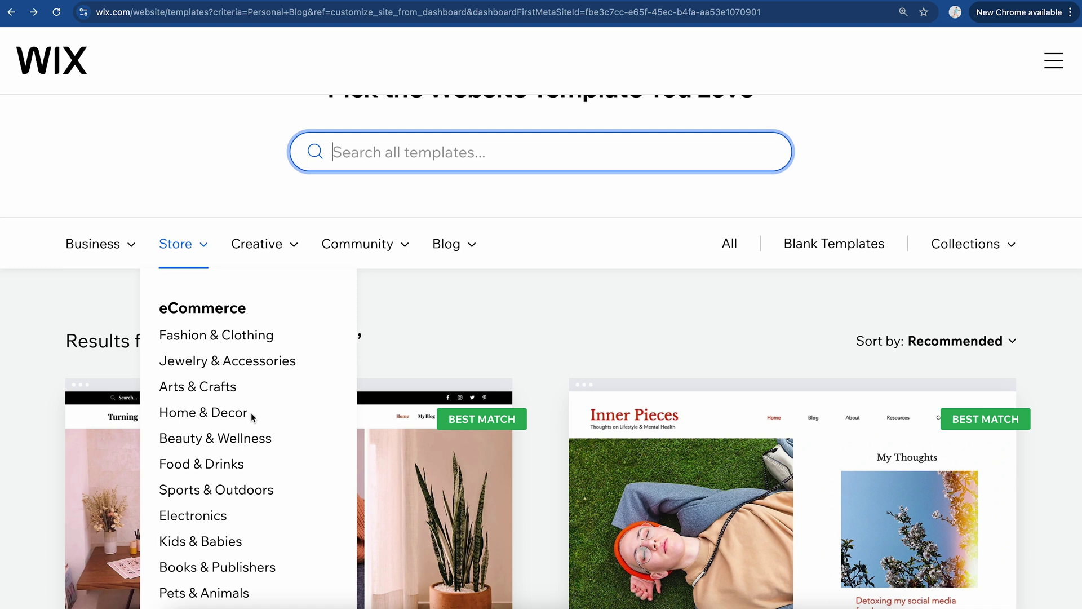
{"action": "scroll", "coordinate": [251, 413], "scroll_direction": "down", "scroll_amount": 2}
{"action": "mouse_move", "coordinate": [271, 154]}
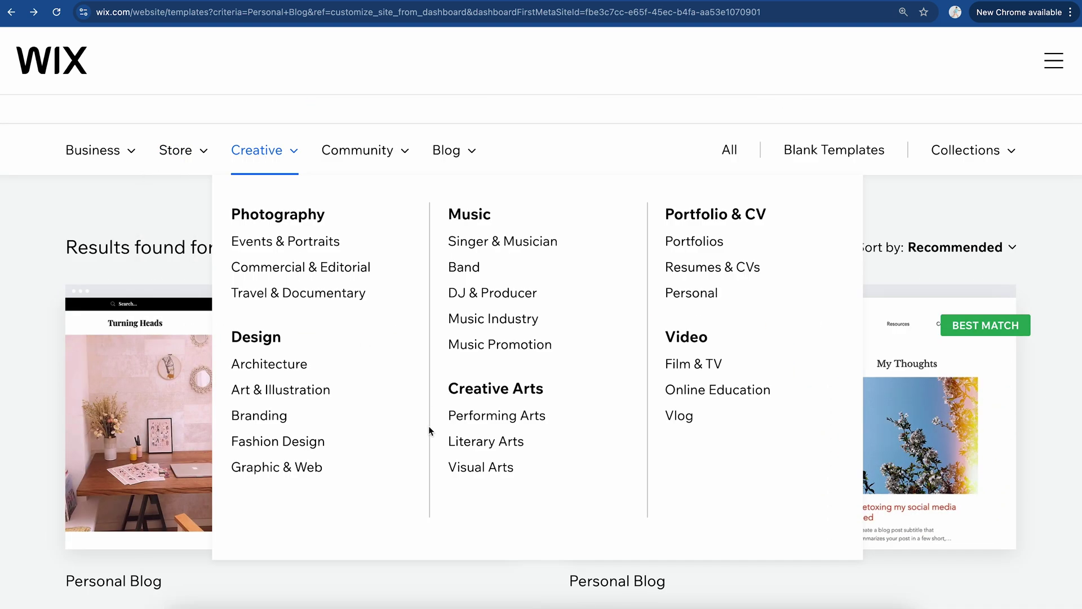
{"action": "scroll", "coordinate": [547, 215], "scroll_direction": "down", "scroll_amount": 1}
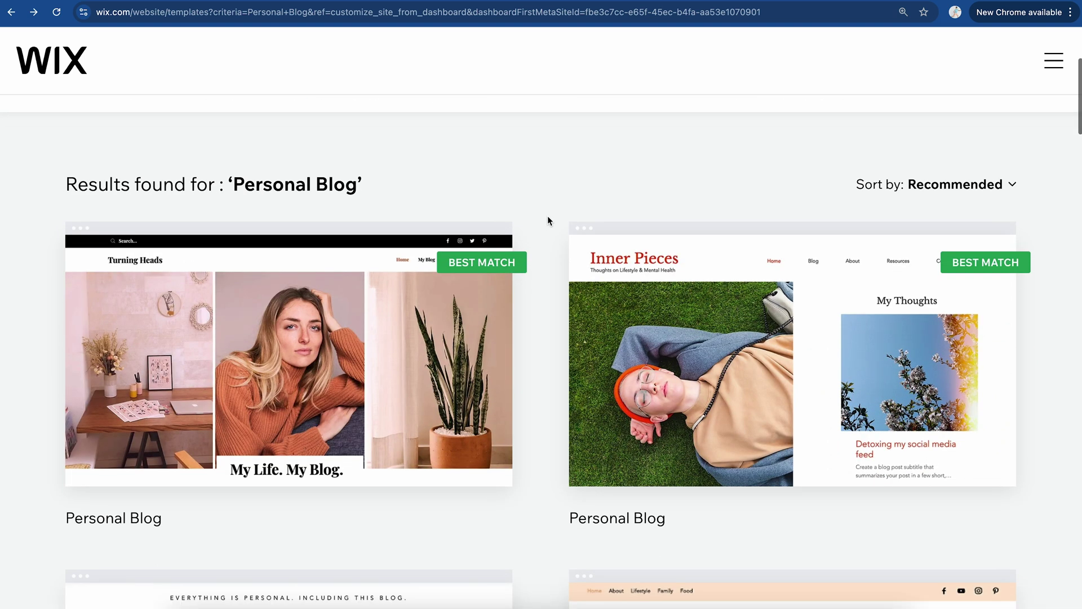
{"action": "scroll", "coordinate": [547, 221], "scroll_direction": "down", "scroll_amount": 2}
{"action": "mouse_move", "coordinate": [475, 191]}
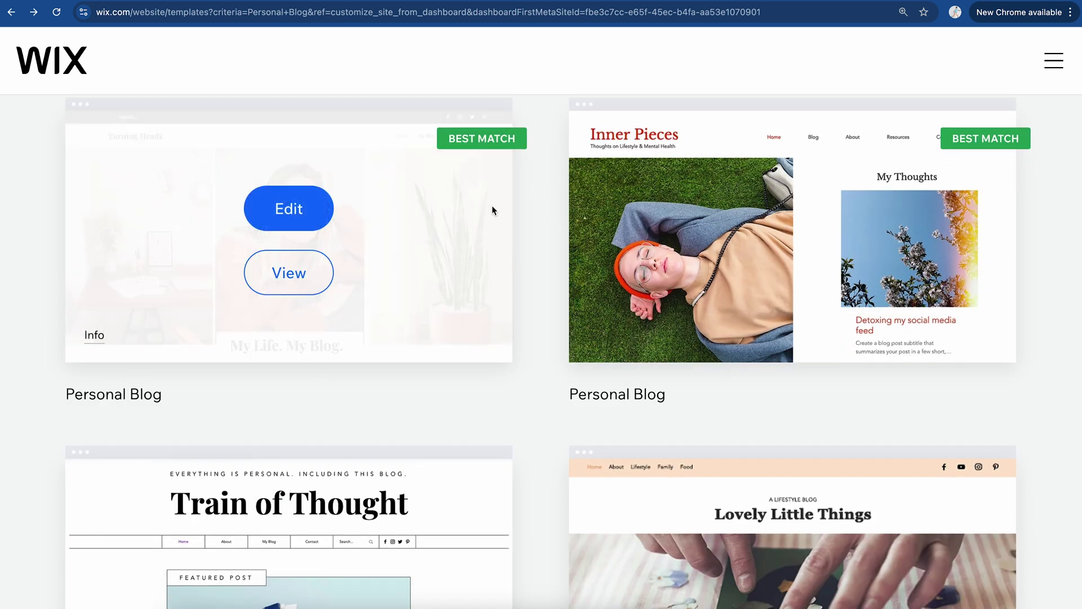
{"action": "left_click", "coordinate": [290, 272]}
Step: Scroll through the Turning Heads preview and open it for editing in the Wix Editor
{"action": "scroll", "coordinate": [628, 296], "scroll_direction": "down", "scroll_amount": 5}
{"action": "scroll", "coordinate": [617, 320], "scroll_direction": "up", "scroll_amount": 5}
{"action": "scroll", "coordinate": [617, 320], "scroll_direction": "down", "scroll_amount": 1}
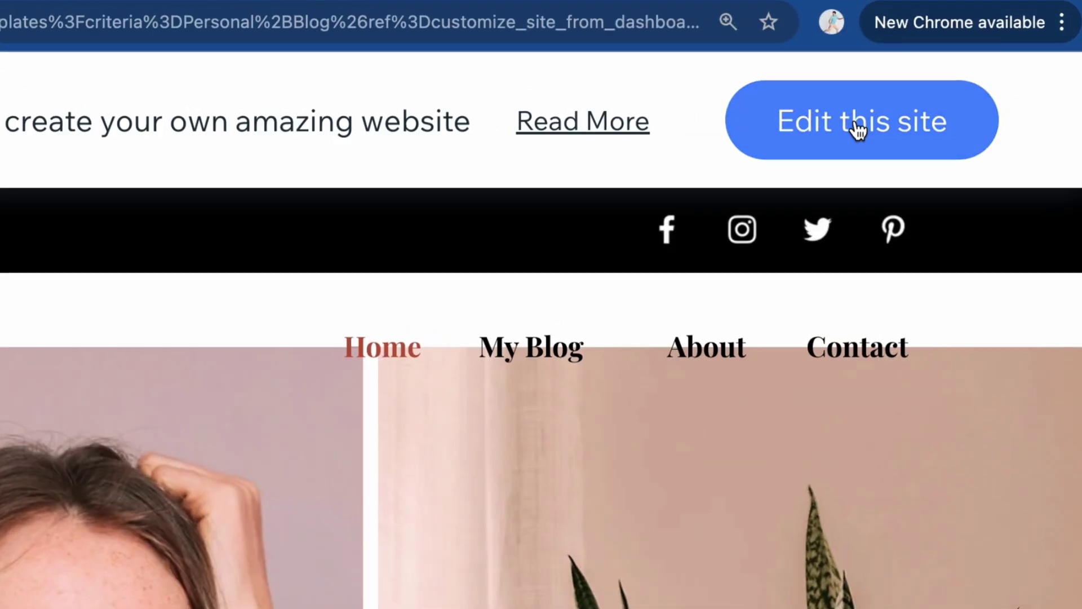
{"action": "left_click", "coordinate": [857, 128]}
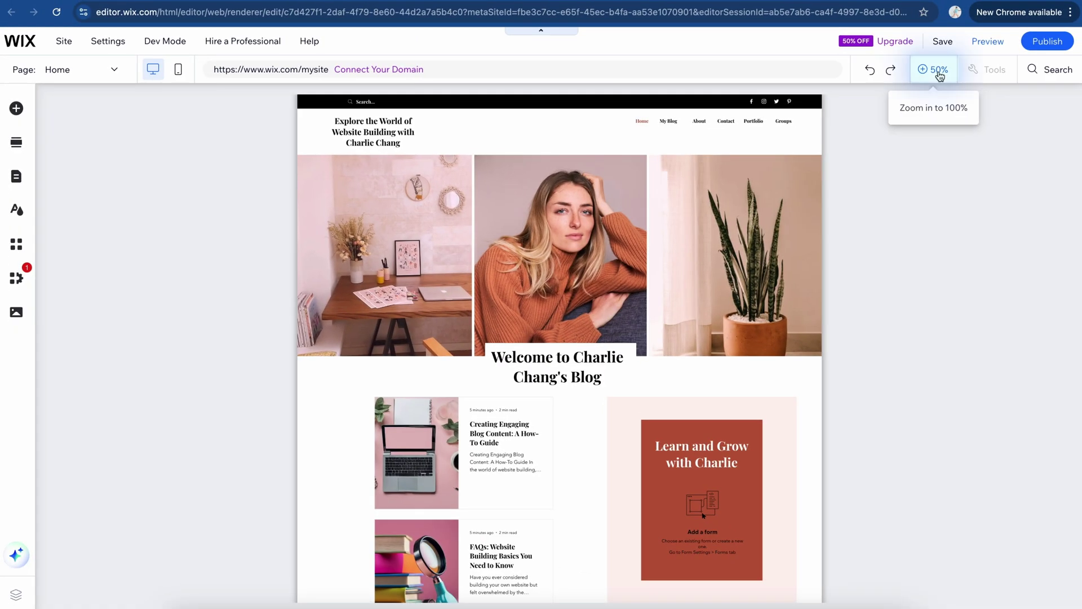
{"action": "left_click", "coordinate": [922, 69]}
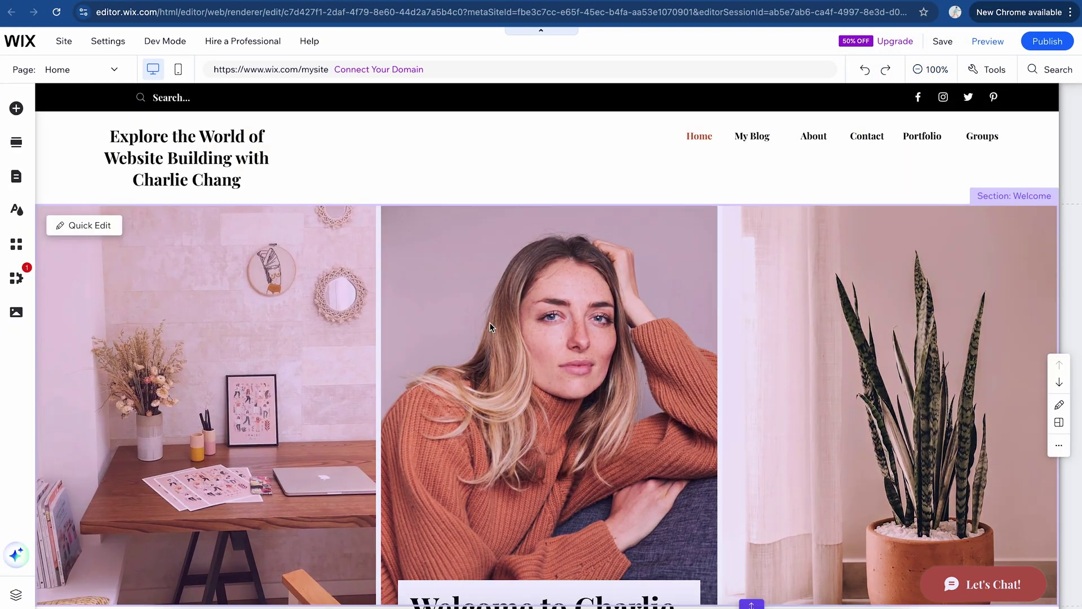
{"action": "scroll", "coordinate": [557, 146], "scroll_direction": "down", "scroll_amount": 20}
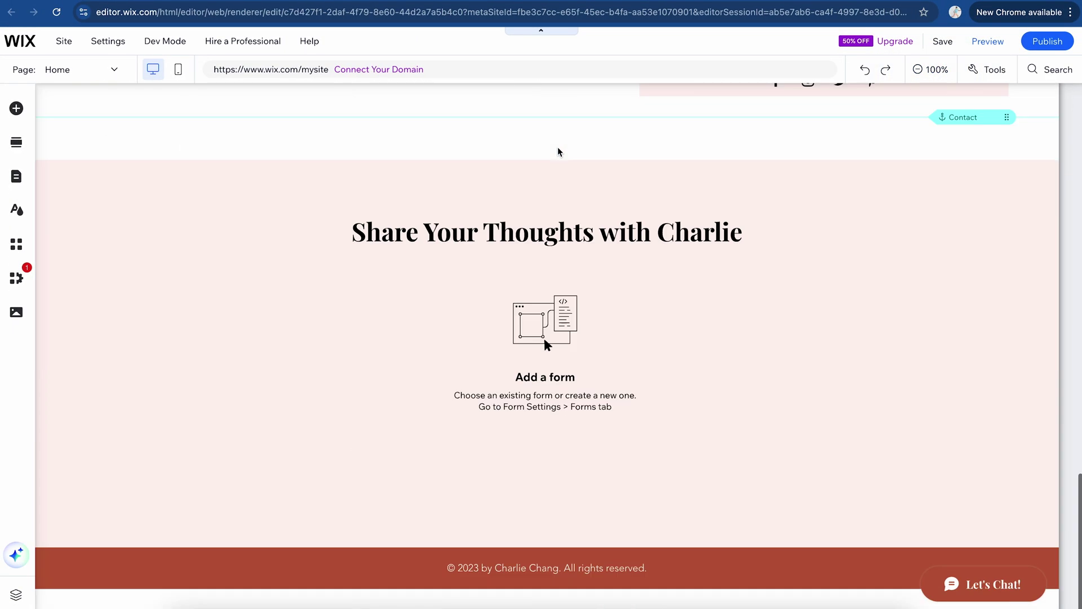
{"action": "scroll", "coordinate": [405, 173], "scroll_direction": "up", "scroll_amount": 20}
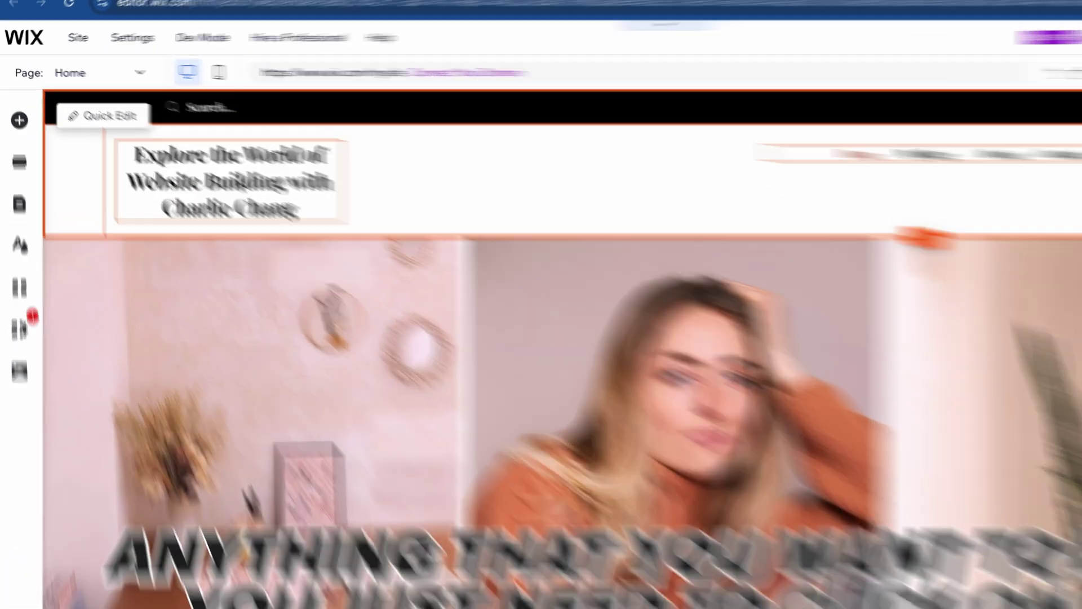
{"action": "left_click", "coordinate": [236, 160]}
{"action": "double_click", "coordinate": [236, 160]}
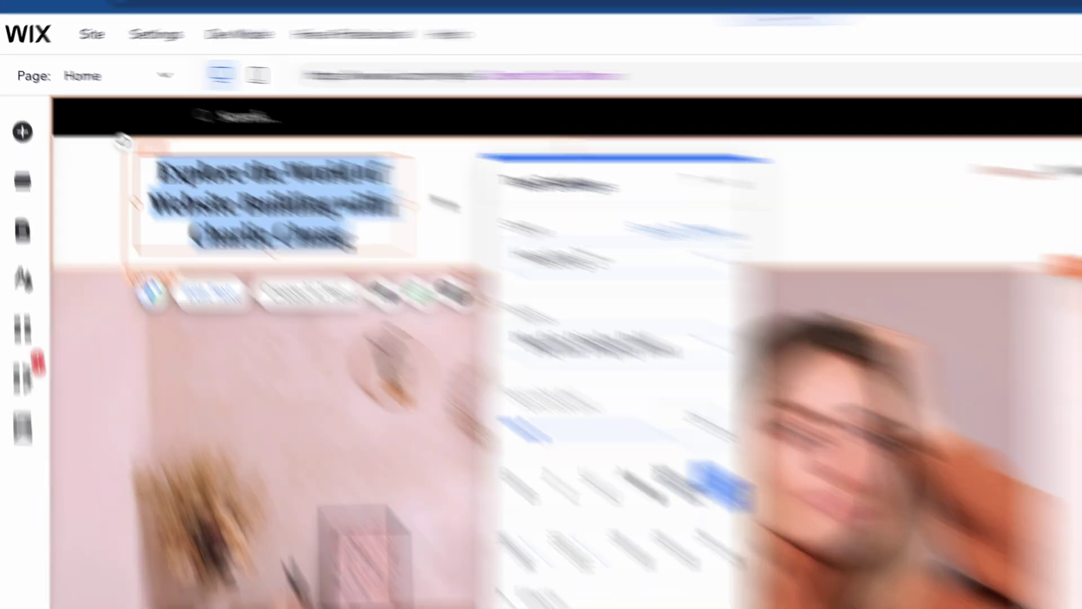
{"action": "left_click", "coordinate": [528, 402]}
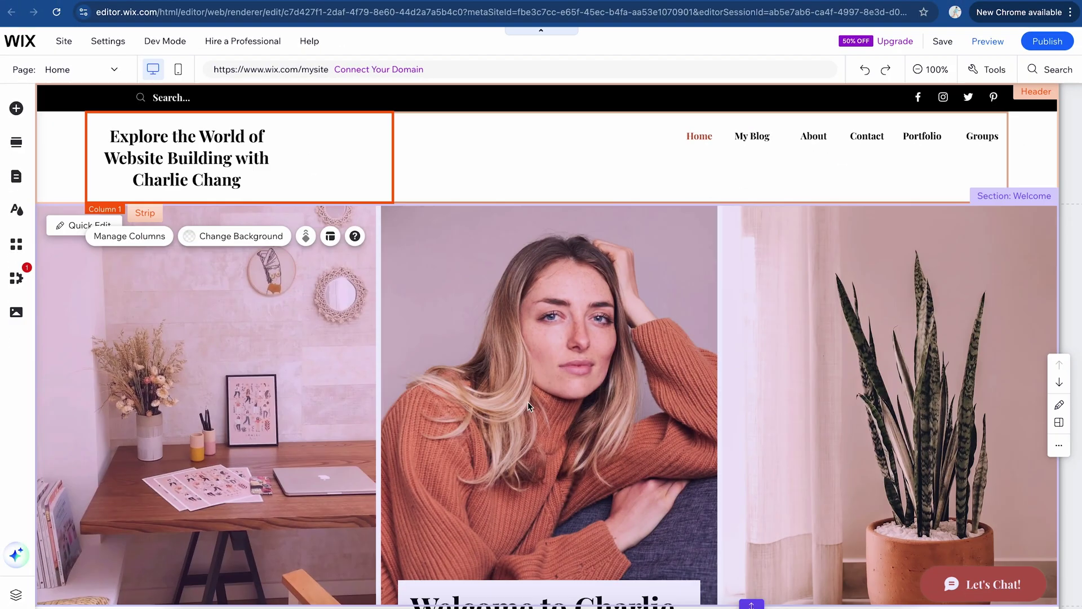
{"action": "scroll", "coordinate": [581, 373], "scroll_direction": "down", "scroll_amount": 2}
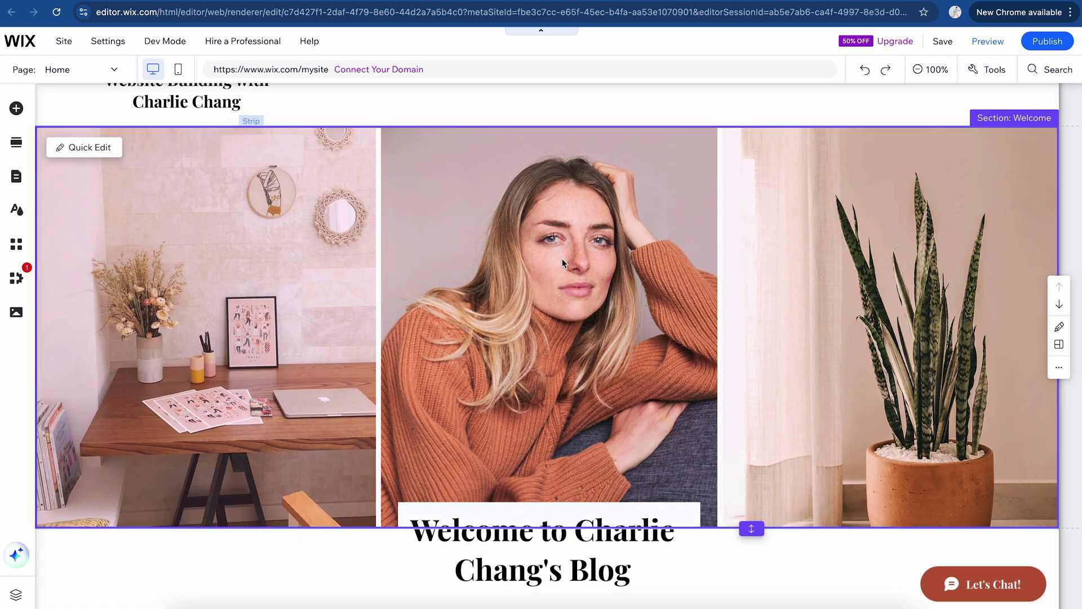
{"action": "left_click", "coordinate": [563, 258]}
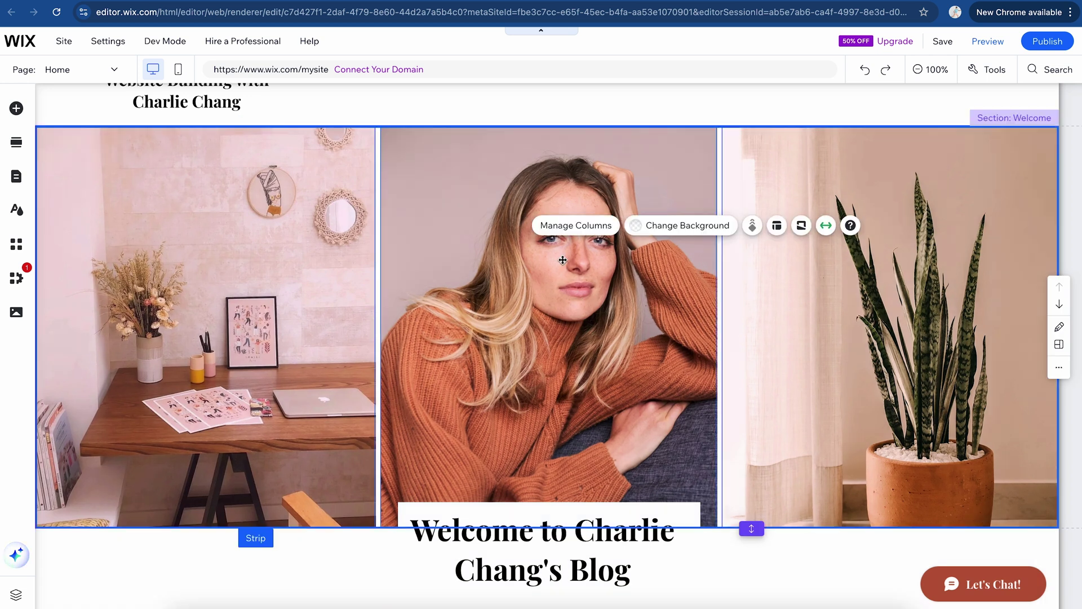
{"action": "left_click", "coordinate": [778, 227]}
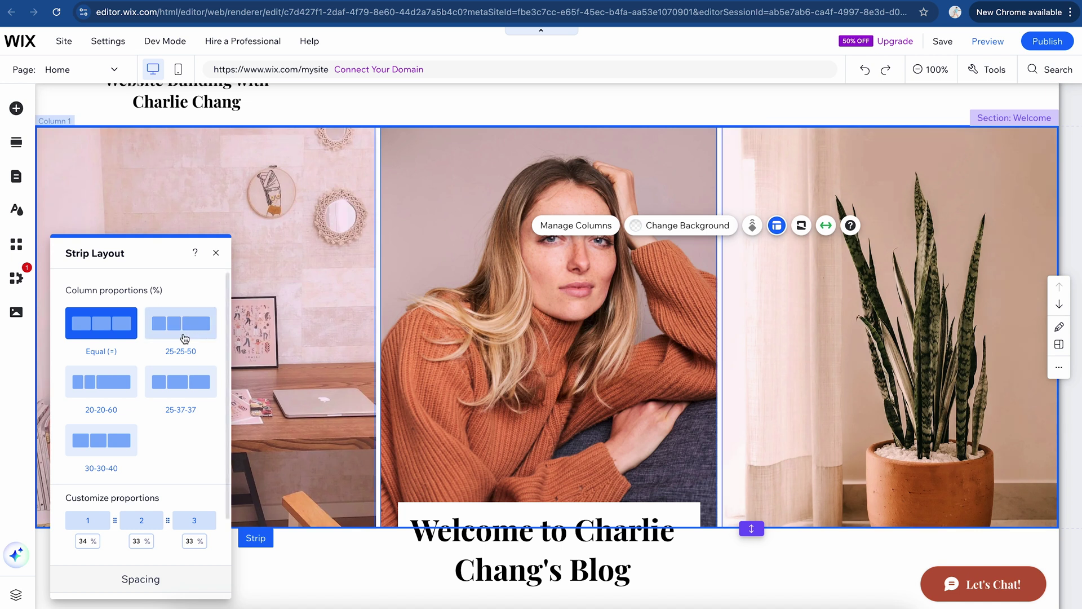
{"action": "left_click", "coordinate": [177, 331]}
{"action": "left_click", "coordinate": [93, 382]}
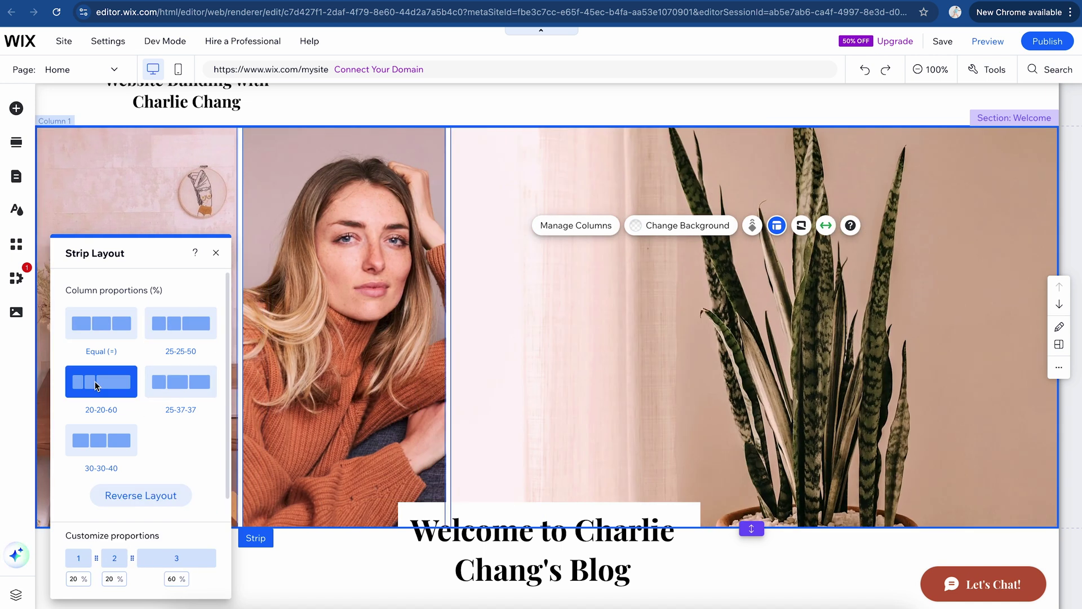
{"action": "scroll", "coordinate": [197, 394], "scroll_direction": "down", "scroll_amount": 3}
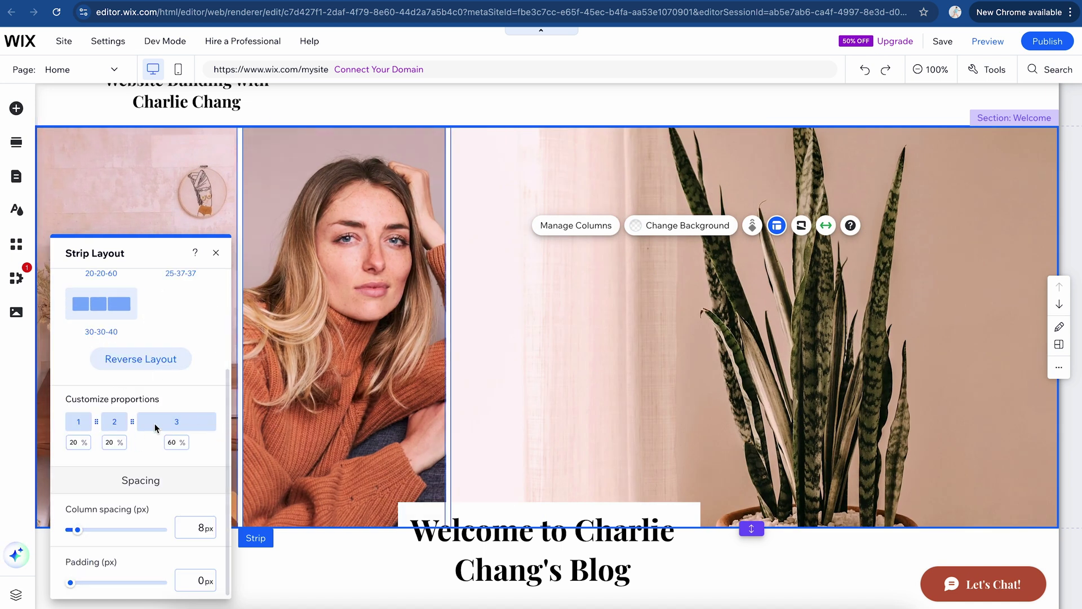
{"action": "scroll", "coordinate": [147, 395], "scroll_direction": "up", "scroll_amount": 3}
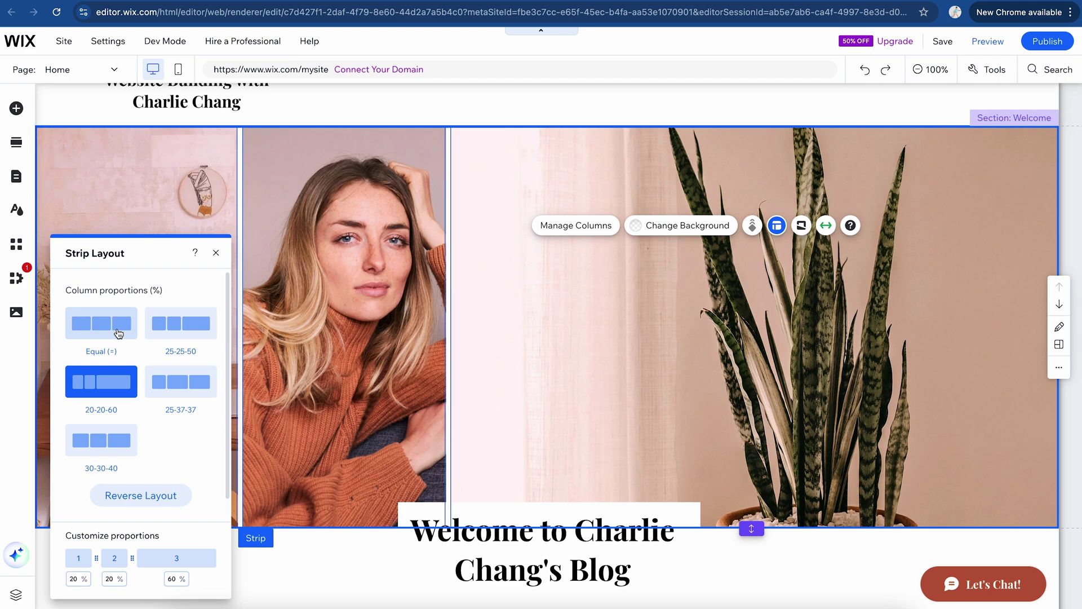
{"action": "left_click", "coordinate": [118, 332]}
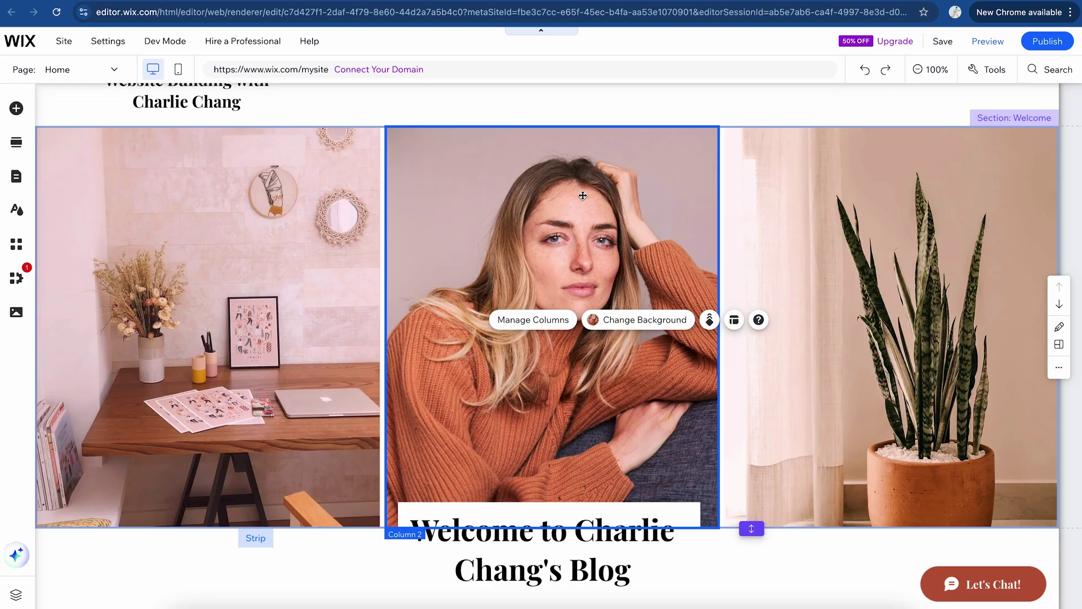
Step: Select the middle hero column and choose an image for its background
{"action": "left_click", "coordinate": [276, 248]}
{"action": "left_click", "coordinate": [564, 287]}
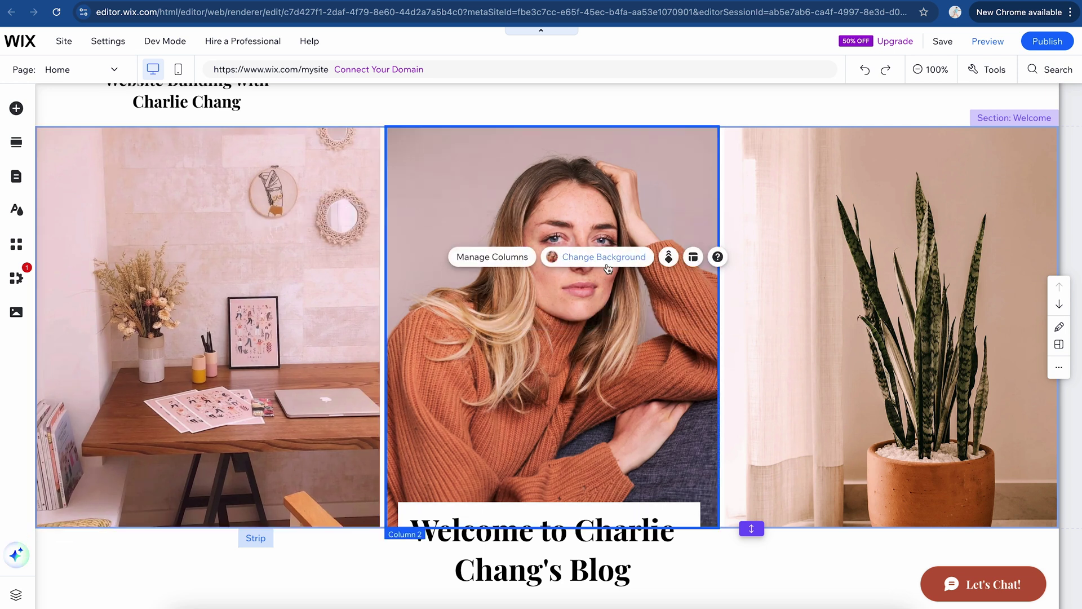
{"action": "left_click", "coordinate": [608, 268]}
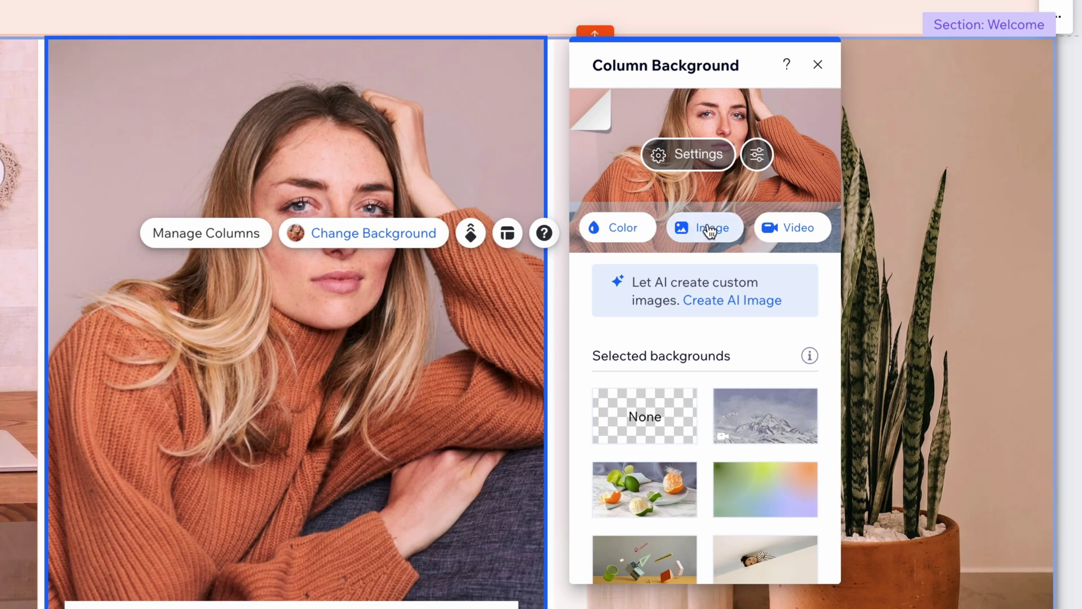
{"action": "left_click", "coordinate": [709, 230]}
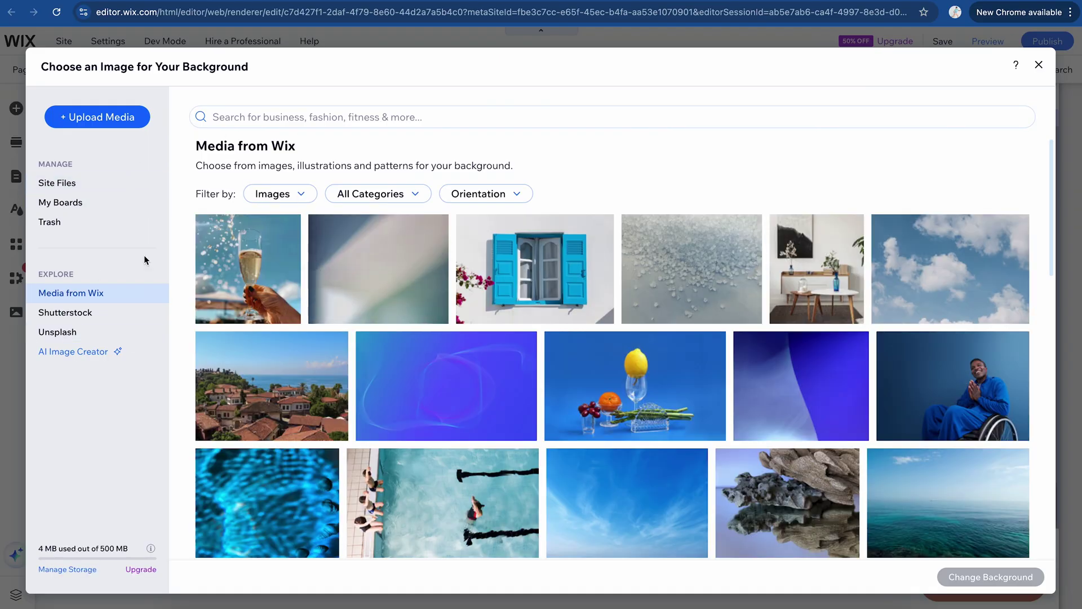
Step: Upload DoingWork.jpg from the computer and apply it as the column background
{"action": "left_click", "coordinate": [116, 120]}
{"action": "left_click", "coordinate": [183, 607]}
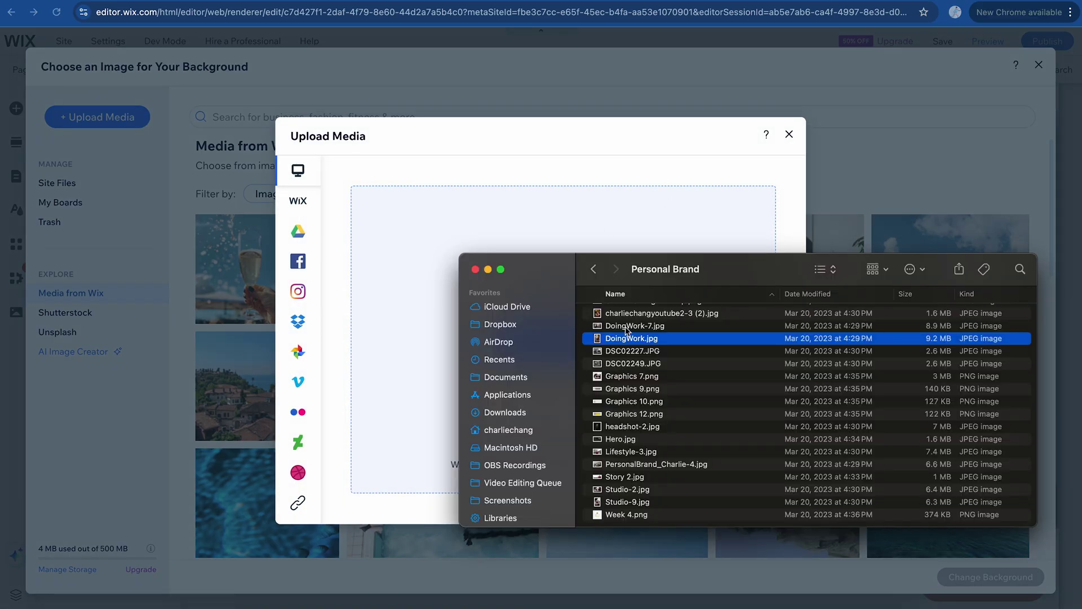
{"action": "key", "text": "space"}
{"action": "key", "text": "space"}
{"action": "left_click_drag", "start_coordinate": [684, 338], "coordinate": [545, 238]}
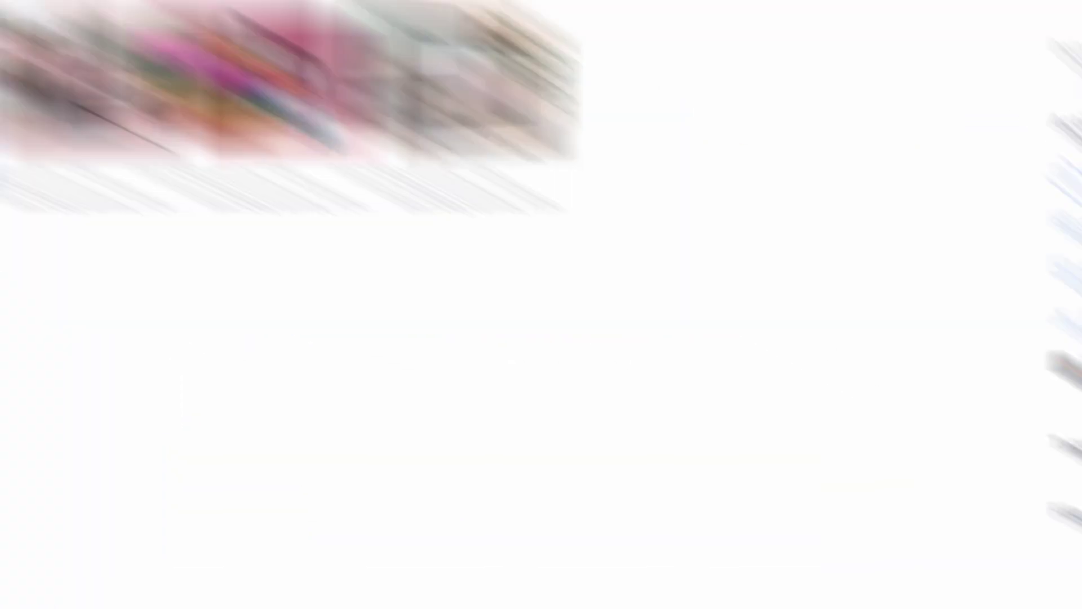
{"action": "left_click", "coordinate": [765, 536]}
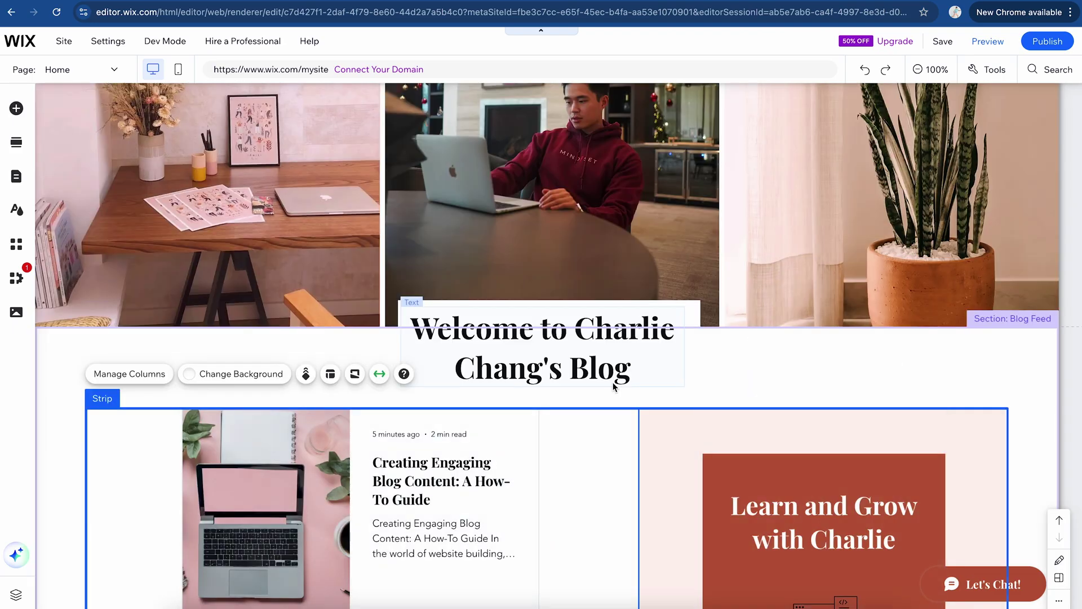
Step: Set the Welcome heading's font size to 46 px in Text Settings
{"action": "double_click", "coordinate": [556, 364]}
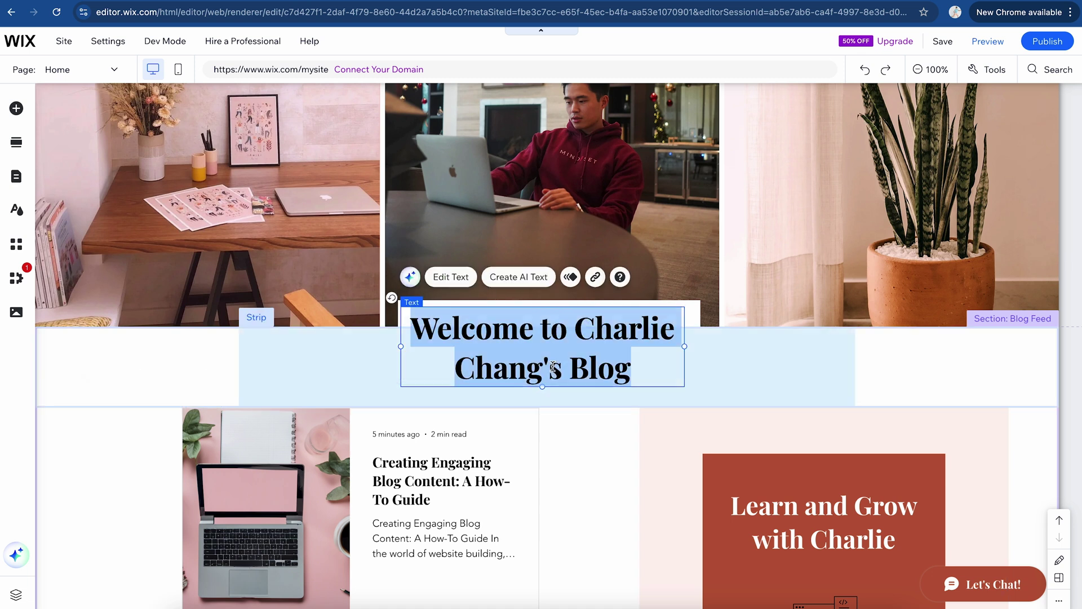
{"action": "left_click_drag", "start_coordinate": [741, 286], "coordinate": [744, 287]}
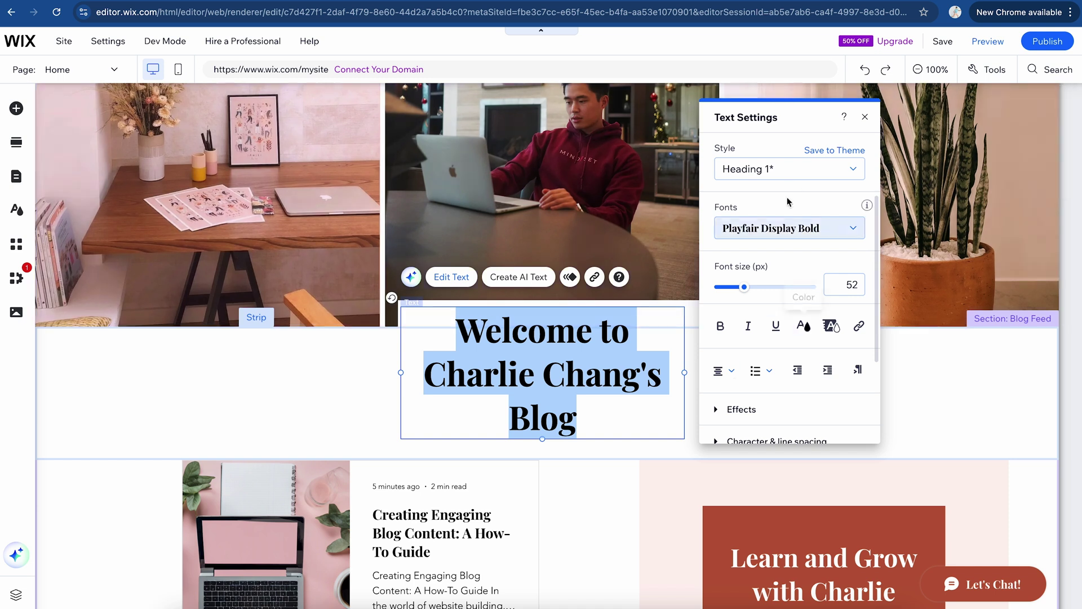
{"action": "left_click_drag", "start_coordinate": [744, 289], "coordinate": [740, 288]}
{"action": "left_click", "coordinate": [959, 235]}
{"action": "scroll", "coordinate": [959, 235], "scroll_direction": "down", "scroll_amount": 2}
{"action": "scroll", "coordinate": [960, 240], "scroll_direction": "up", "scroll_amount": 1}
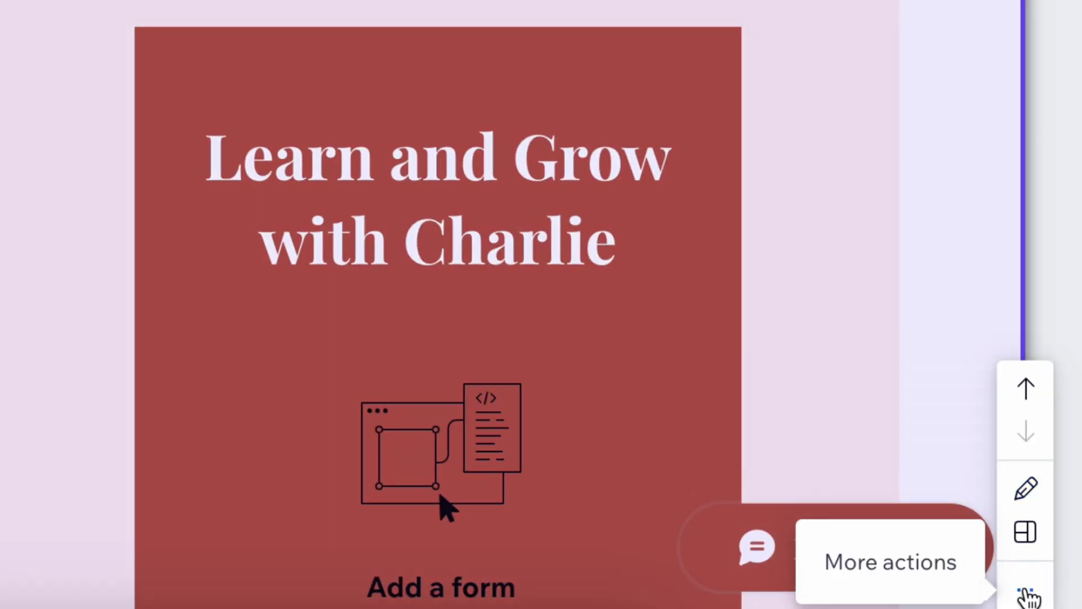
{"action": "left_click", "coordinate": [1025, 592]}
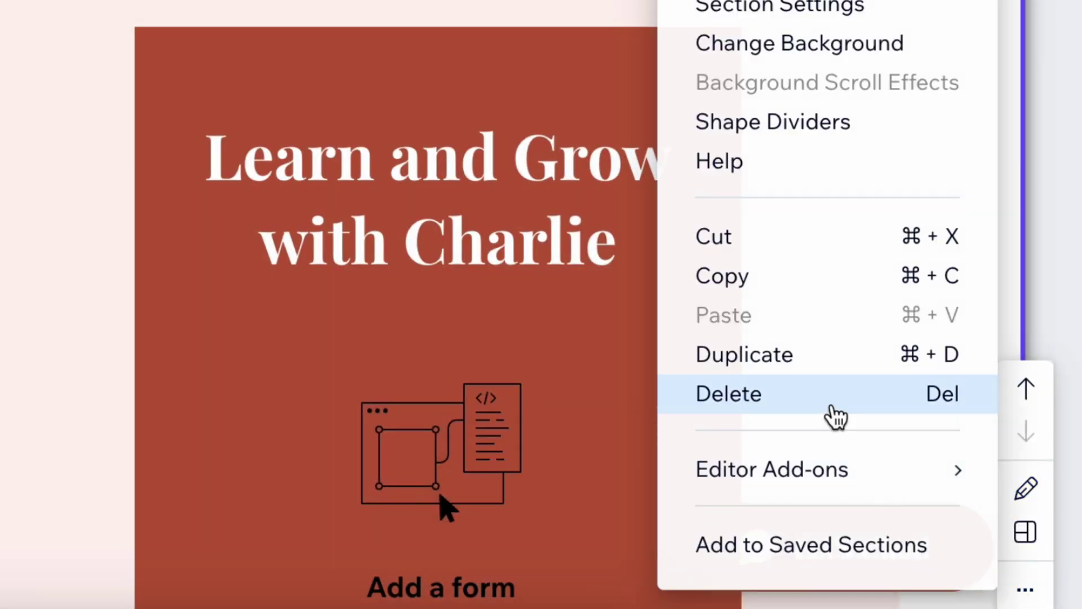
{"action": "left_click", "coordinate": [836, 417]}
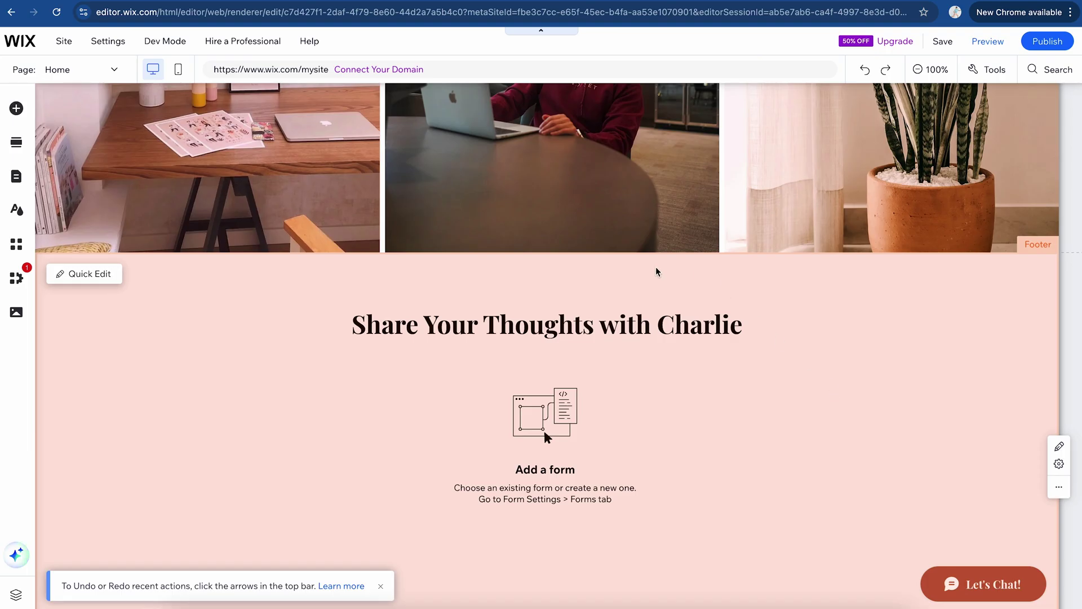
{"action": "key", "text": "ctrl+z"}
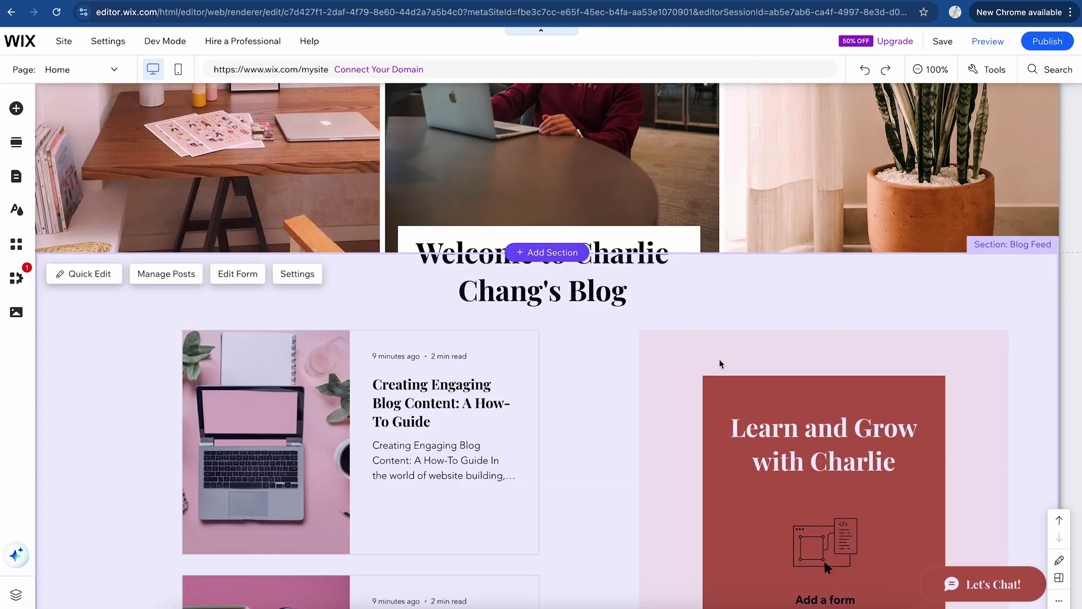
{"action": "scroll", "coordinate": [720, 381], "scroll_direction": "down", "scroll_amount": 10}
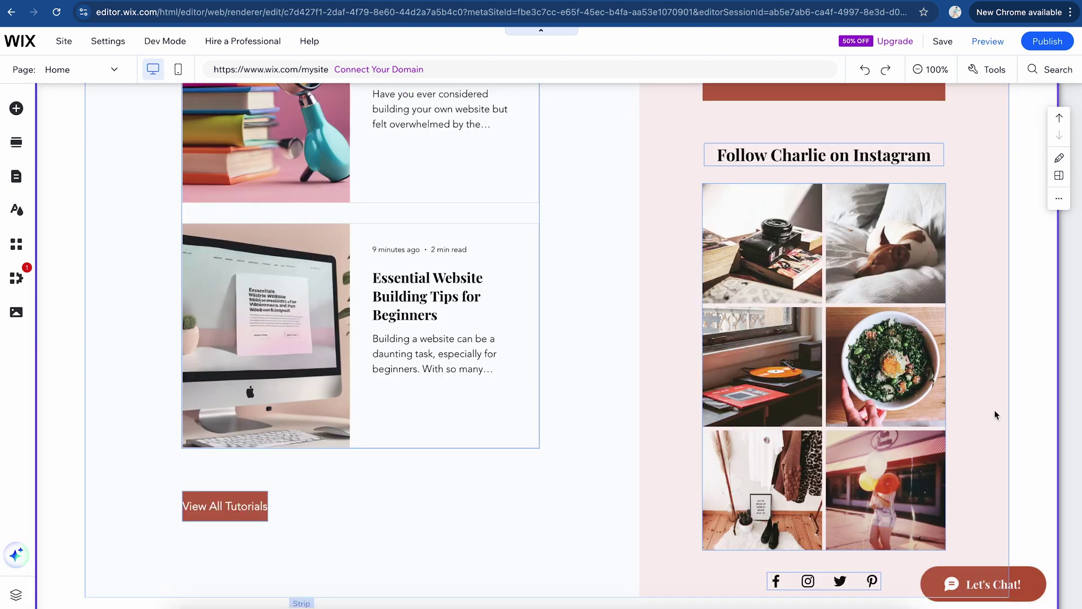
{"action": "scroll", "coordinate": [774, 437], "scroll_direction": "down", "scroll_amount": 1}
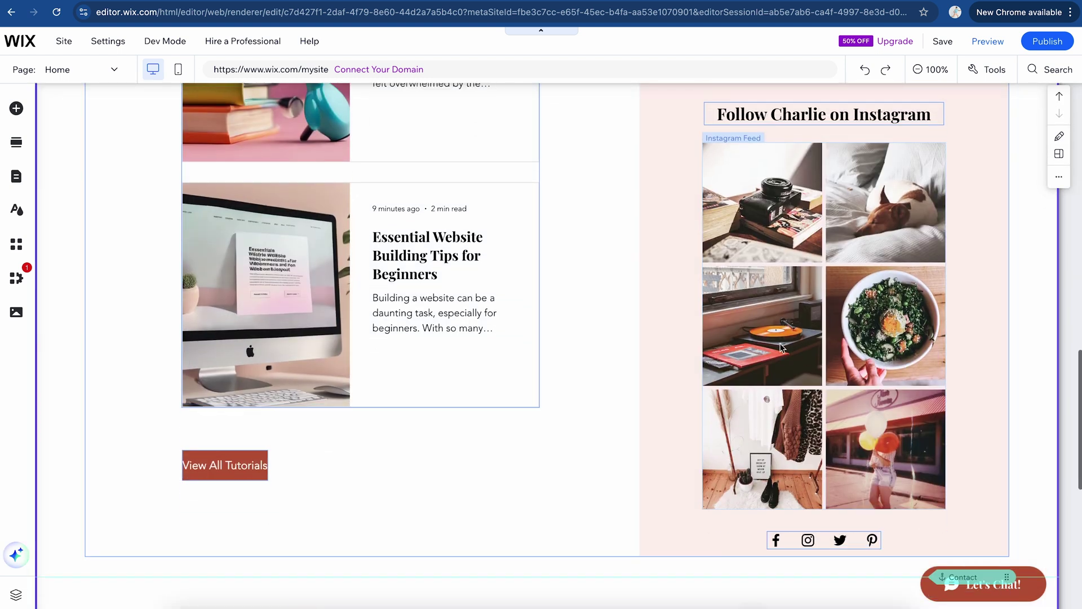
{"action": "scroll", "coordinate": [772, 431], "scroll_direction": "up", "scroll_amount": 2}
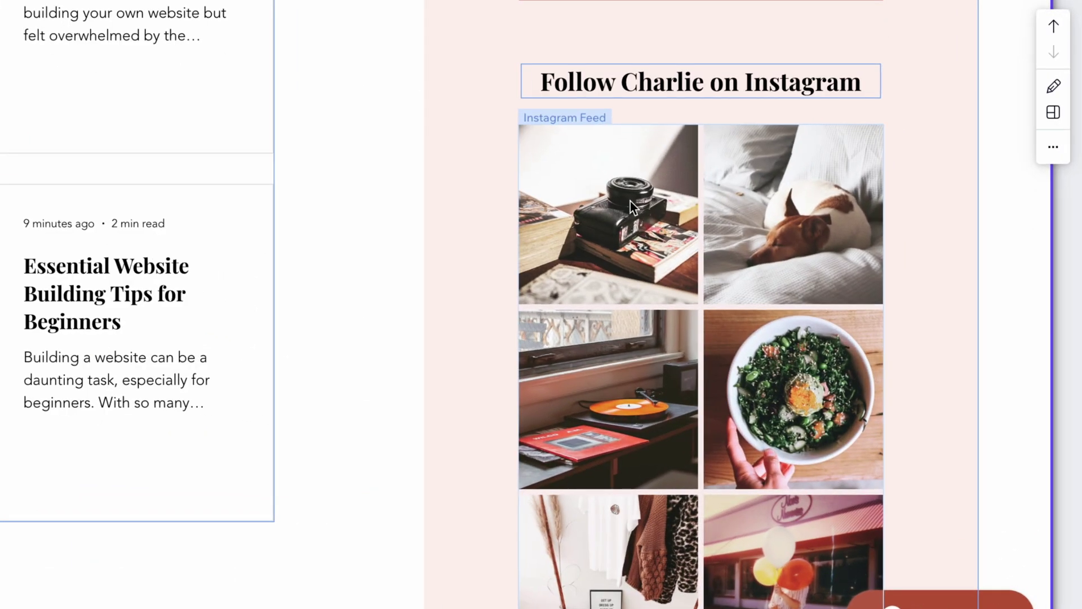
{"action": "left_click", "coordinate": [724, 259]}
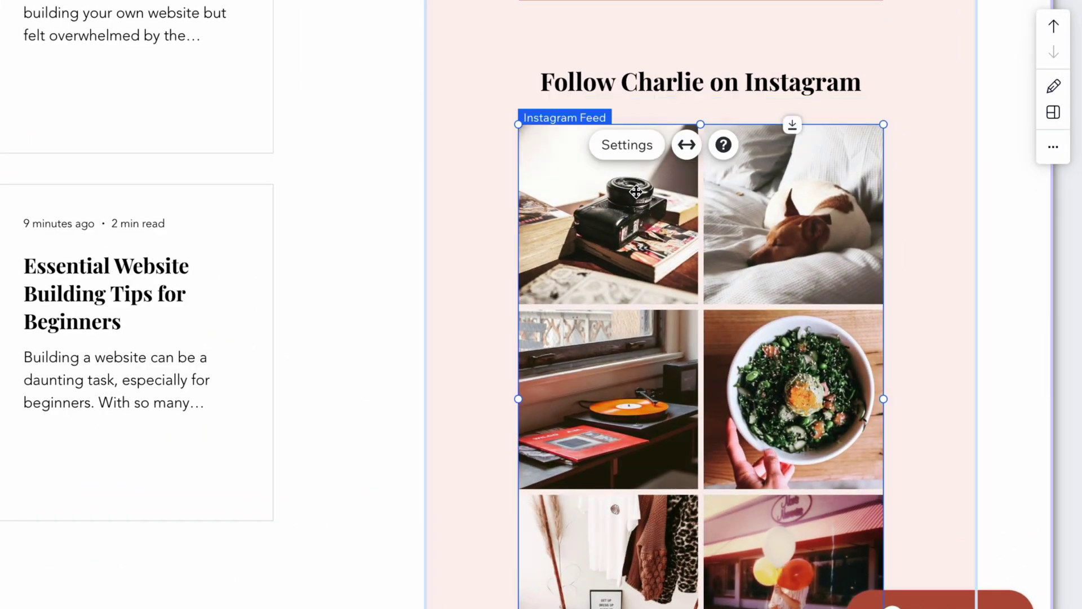
{"action": "left_click", "coordinate": [629, 146]}
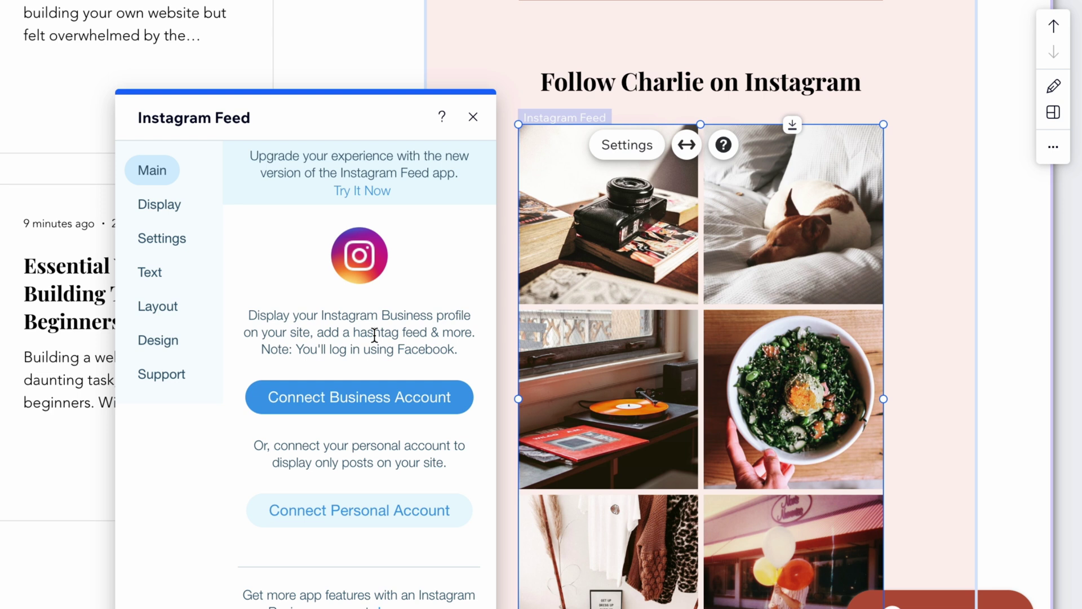
{"action": "left_click", "coordinate": [179, 203]}
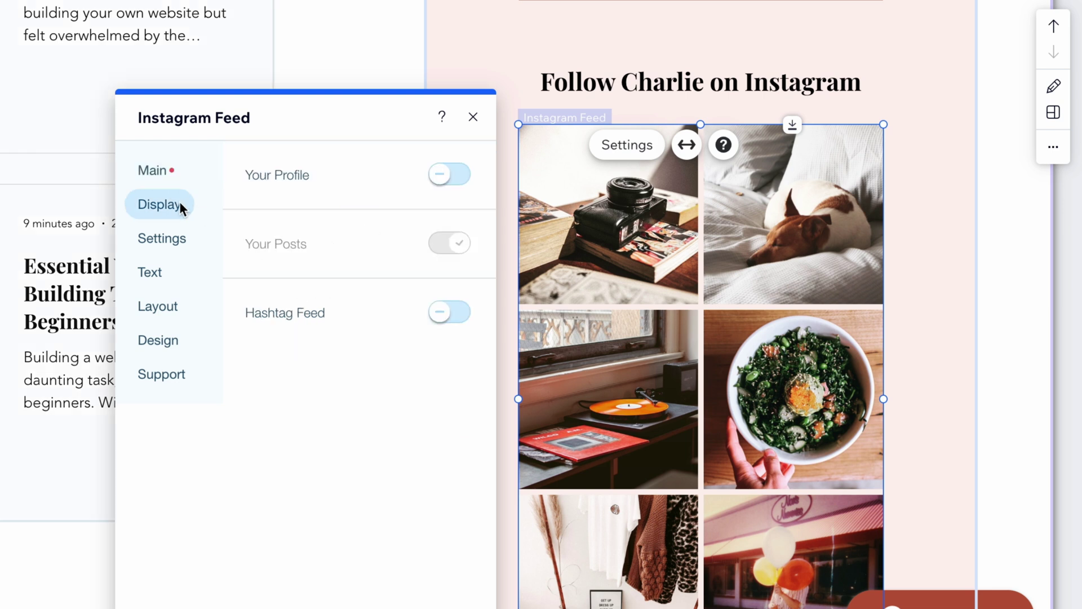
{"action": "left_click", "coordinate": [176, 239]}
{"action": "left_click", "coordinate": [159, 307]}
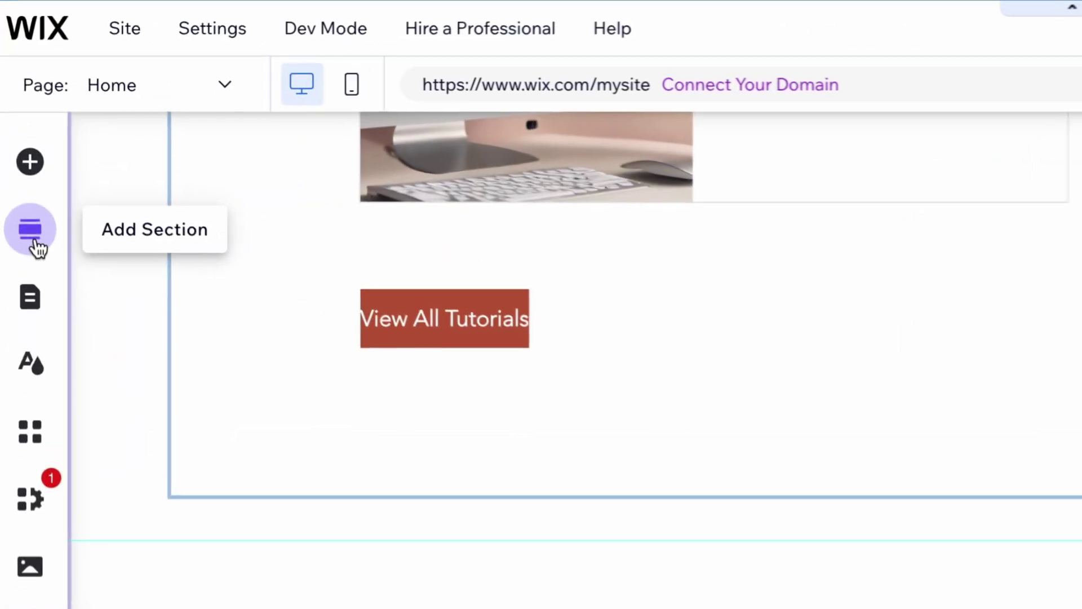
Step: Place the third About section template below the header images
{"action": "left_click", "coordinate": [16, 142]}
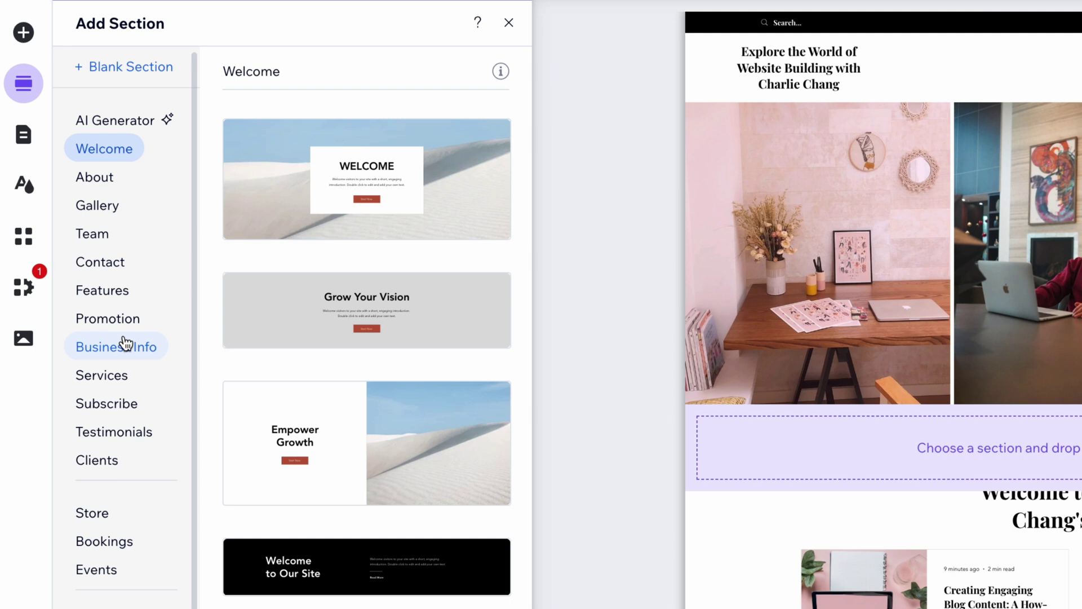
{"action": "left_click", "coordinate": [114, 186]}
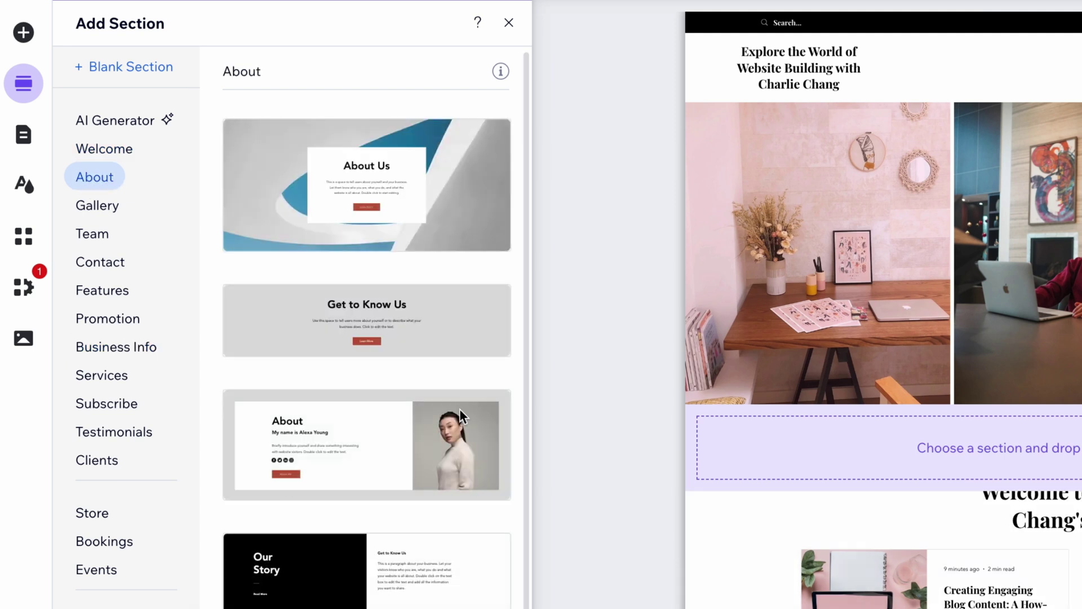
{"action": "left_click_drag", "start_coordinate": [314, 428], "coordinate": [584, 392]}
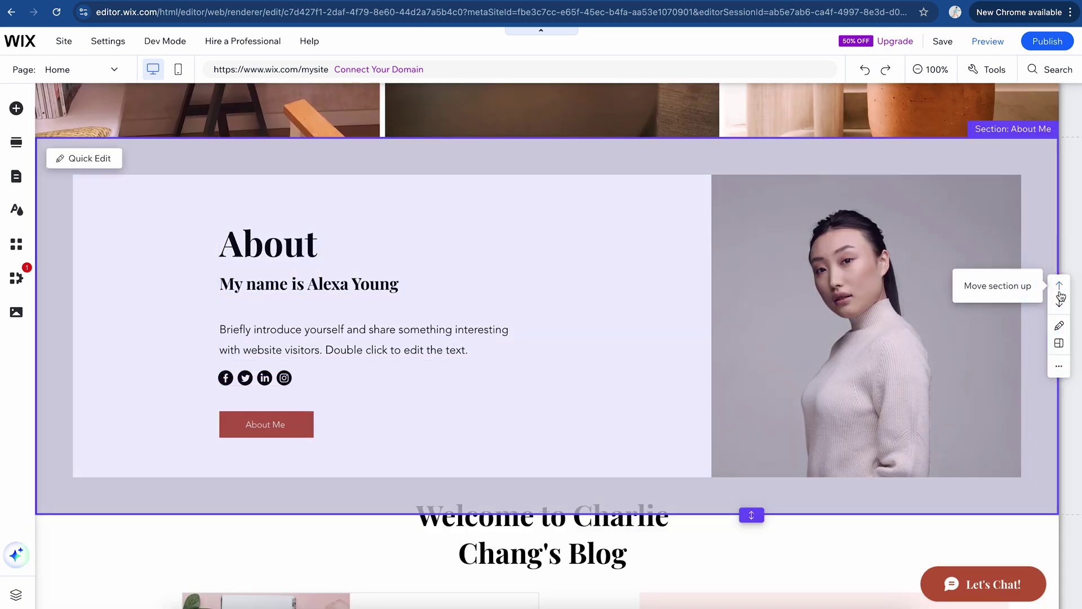
Step: Review the About section in Quick Edit, then select its About title and name heading
{"action": "left_click", "coordinate": [1060, 328]}
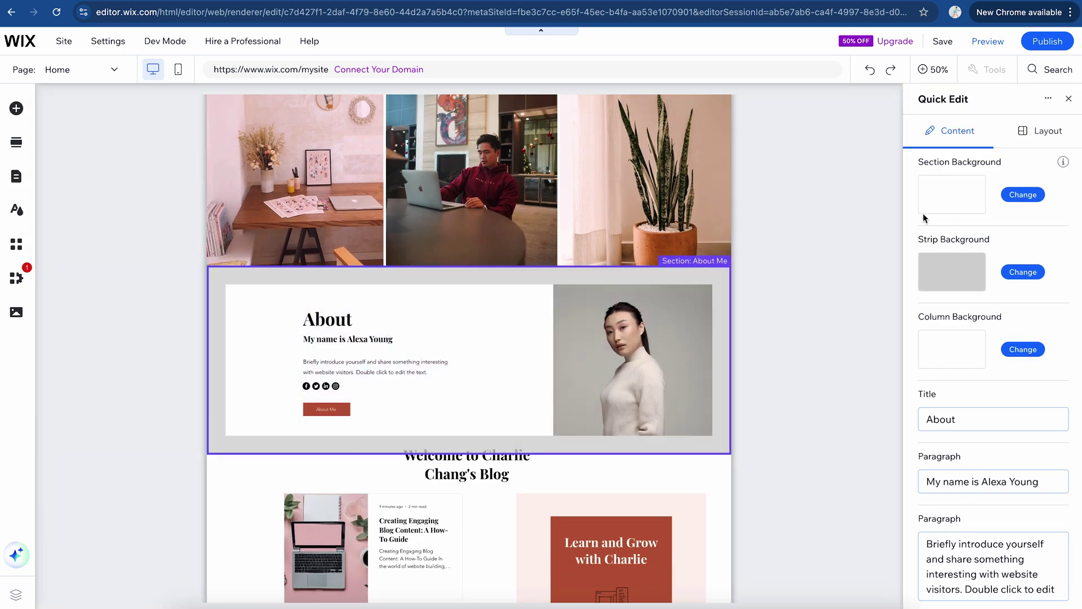
{"action": "scroll", "coordinate": [958, 271], "scroll_direction": "down", "scroll_amount": 3}
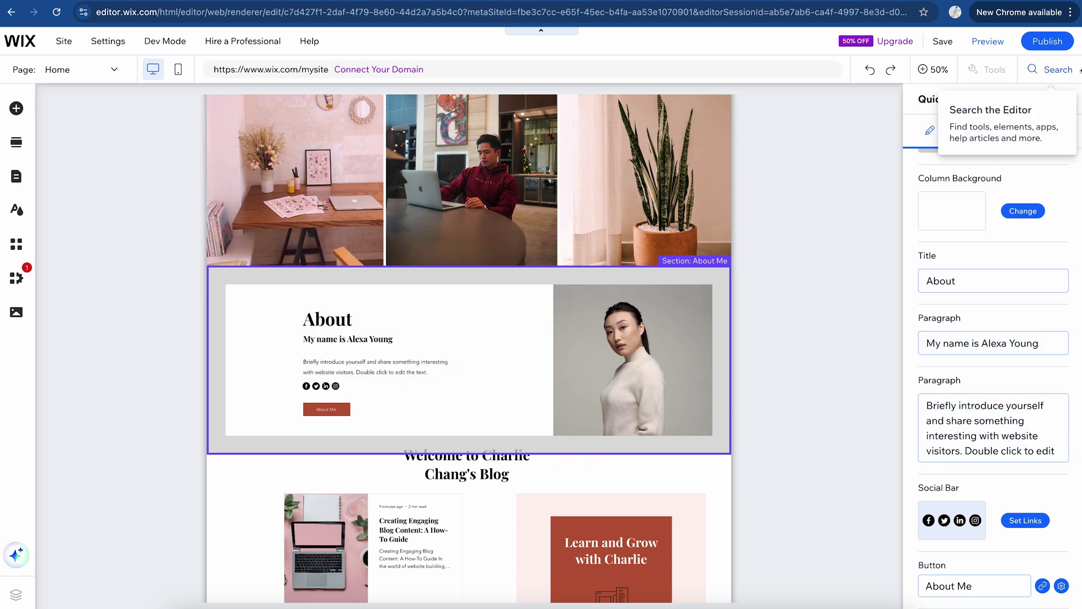
{"action": "left_click", "coordinate": [1069, 99]}
{"action": "left_click", "coordinate": [415, 335]}
{"action": "left_click", "coordinate": [415, 355]}
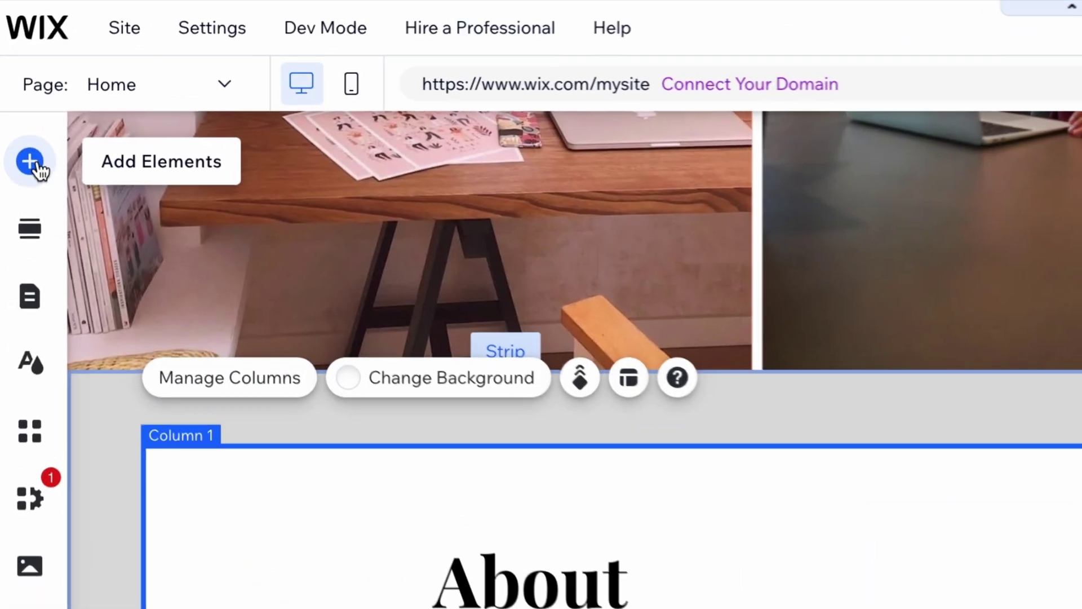
Step: Add the red themed button to the About section below the intro text and resize it slightly
{"action": "left_click", "coordinate": [22, 110]}
{"action": "left_click", "coordinate": [79, 173]}
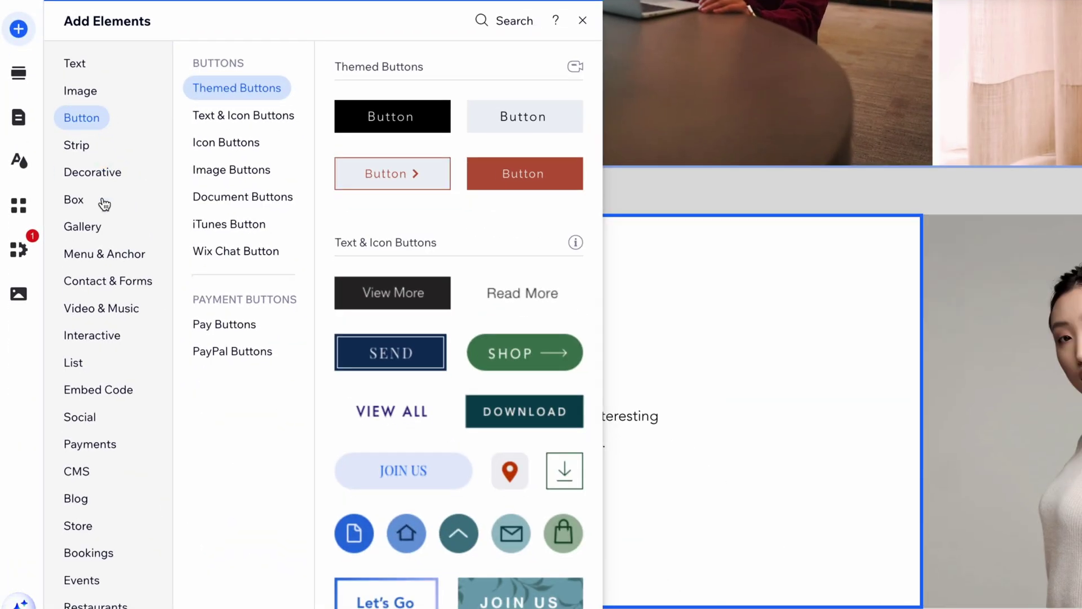
{"action": "left_click", "coordinate": [75, 206]}
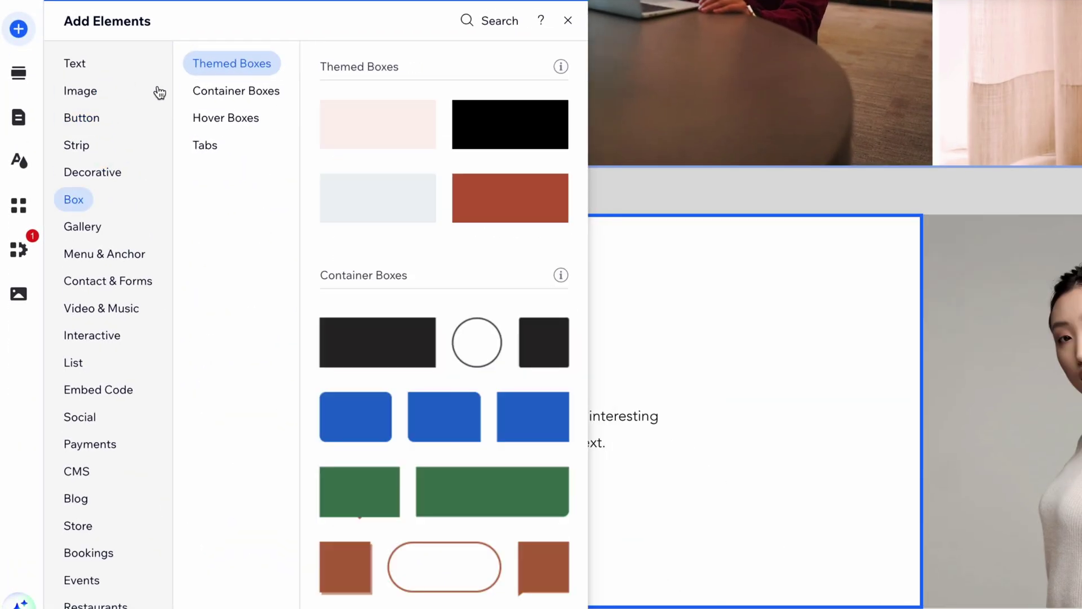
{"action": "left_click", "coordinate": [96, 121]}
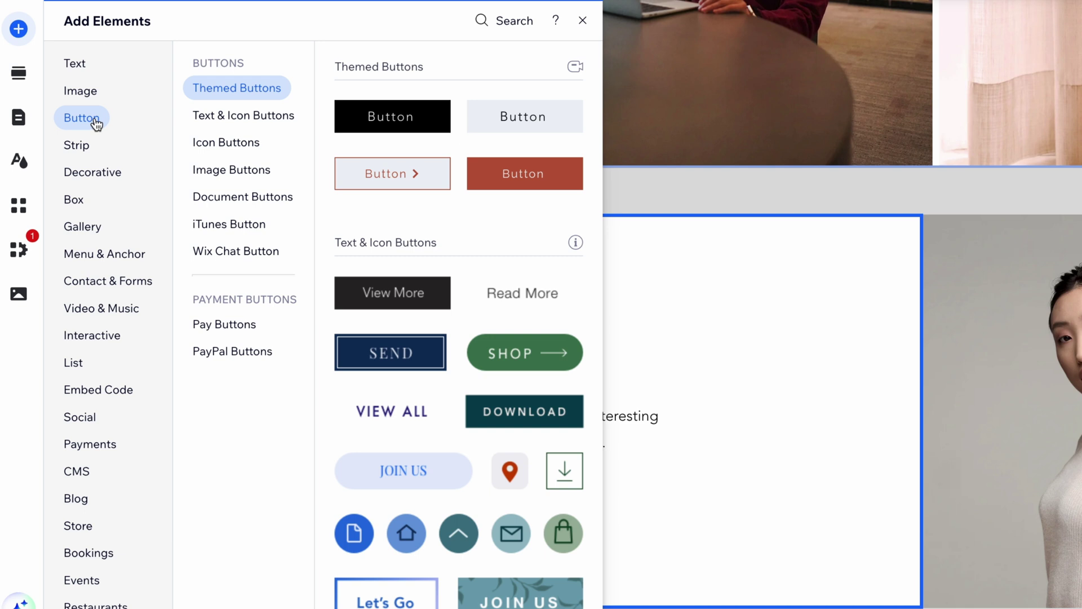
{"action": "left_click_drag", "start_coordinate": [522, 175], "coordinate": [510, 551]}
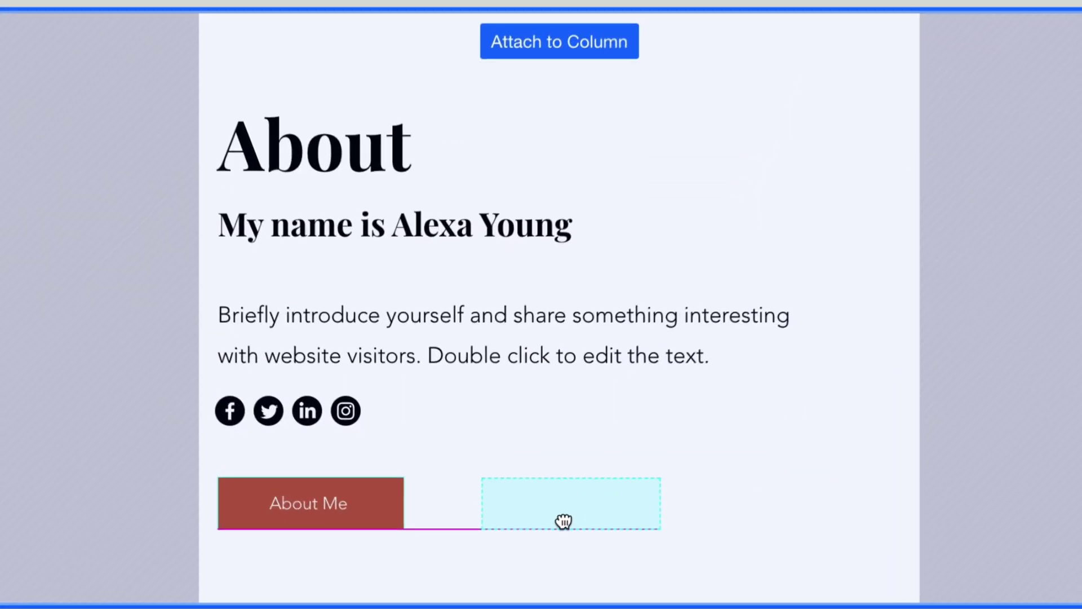
{"action": "left_click_drag", "start_coordinate": [564, 521], "coordinate": [553, 519]}
{"action": "left_click_drag", "start_coordinate": [633, 475], "coordinate": [636, 476]}
Step: Give the new button the brown Call Us design style
{"action": "left_click", "coordinate": [636, 418]}
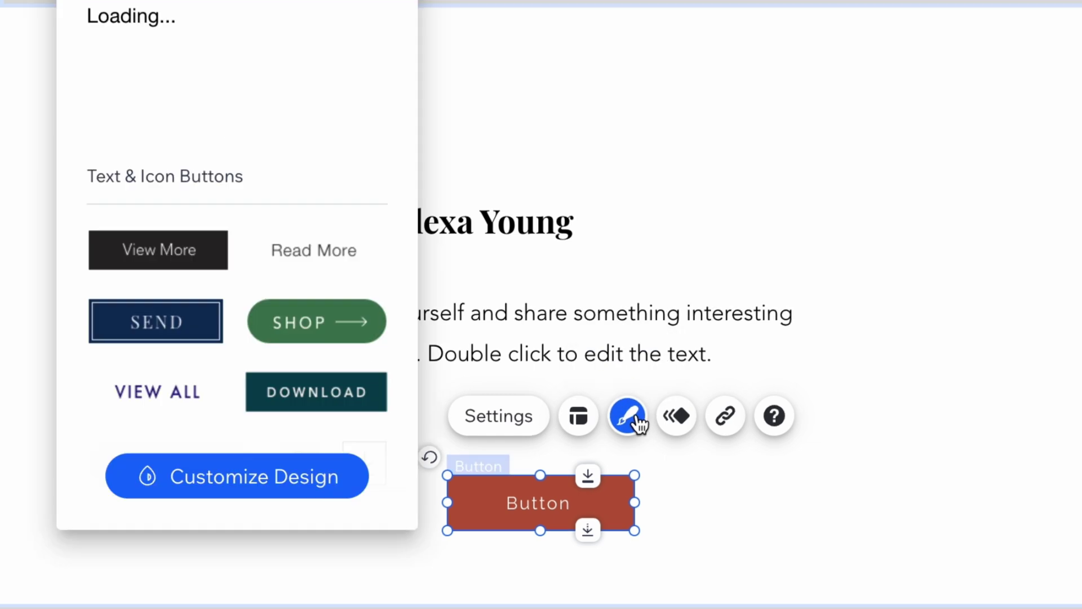
{"action": "scroll", "coordinate": [311, 91], "scroll_direction": "down", "scroll_amount": 3}
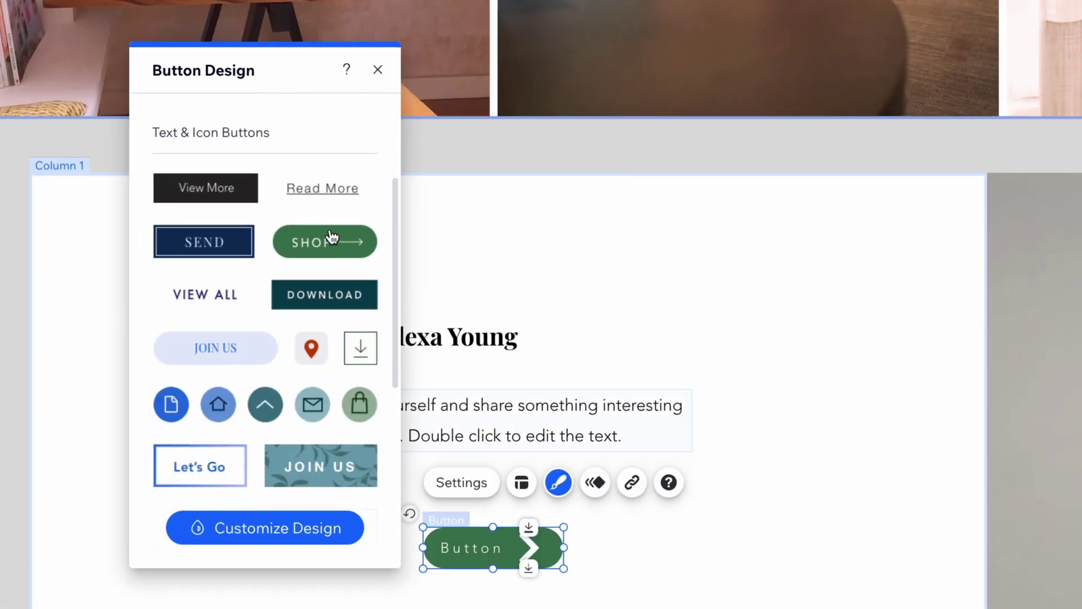
{"action": "scroll", "coordinate": [297, 191], "scroll_direction": "down", "scroll_amount": 5}
{"action": "left_click", "coordinate": [355, 247]}
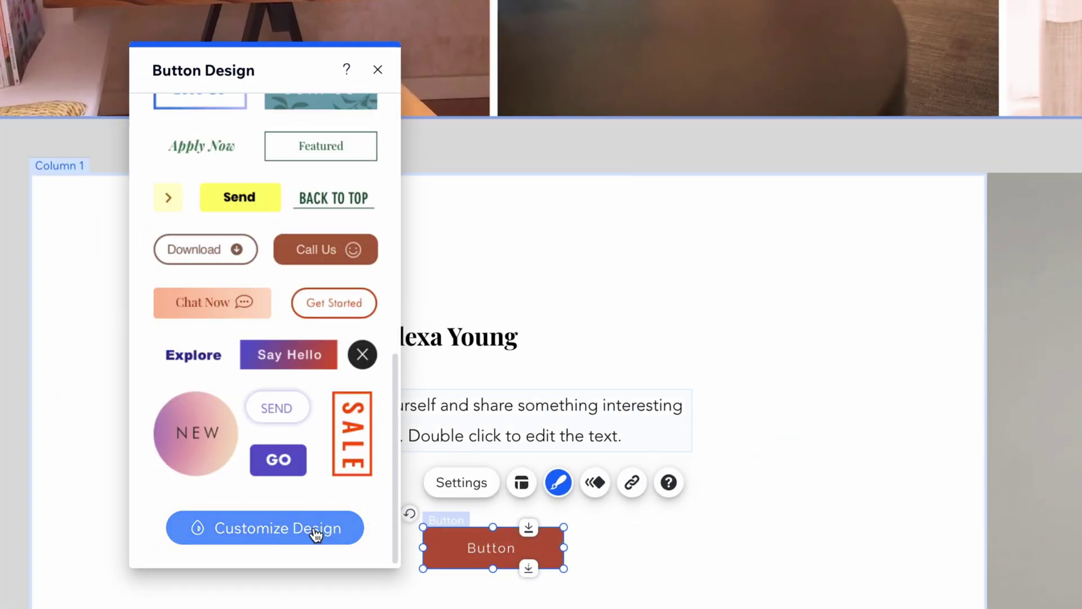
{"action": "left_click", "coordinate": [691, 528]}
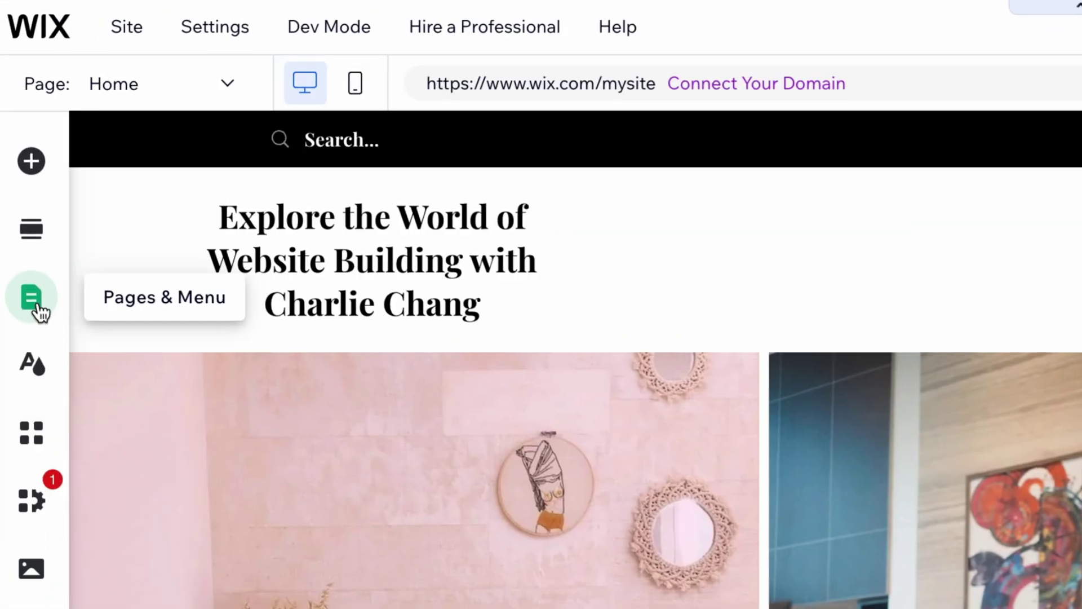
Step: Add a new Bookings page to the site with Add Wix Bookings
{"action": "left_click", "coordinate": [35, 302]}
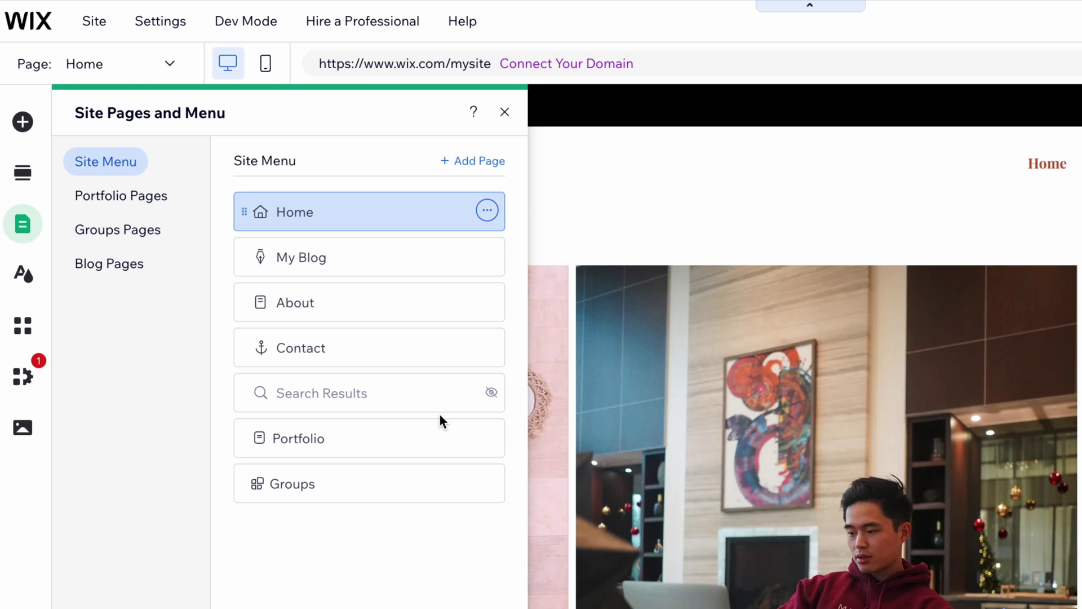
{"action": "left_click", "coordinate": [482, 162]}
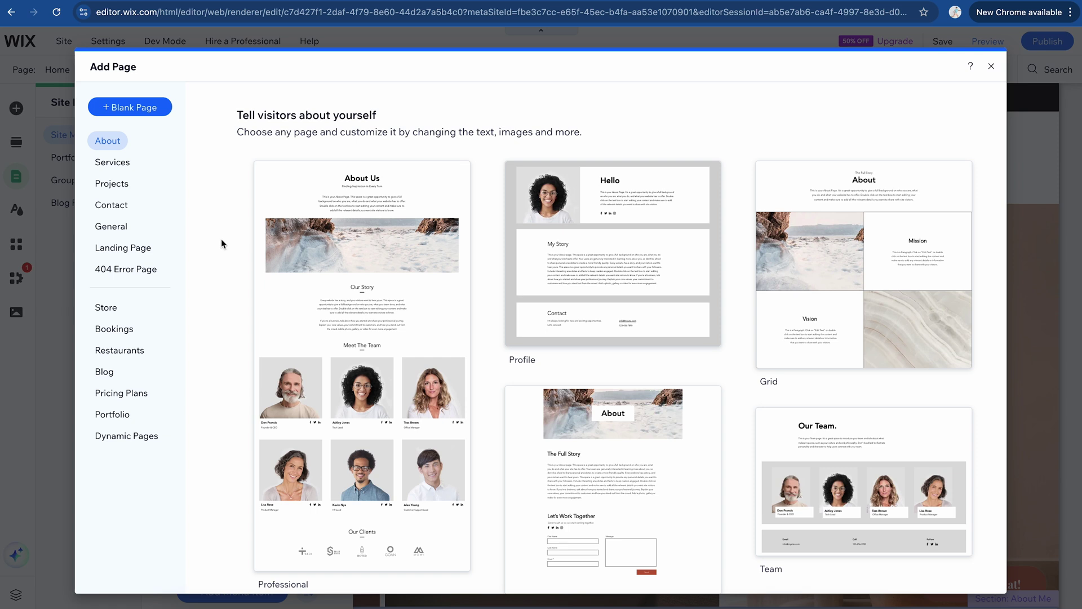
{"action": "left_click", "coordinate": [120, 397]}
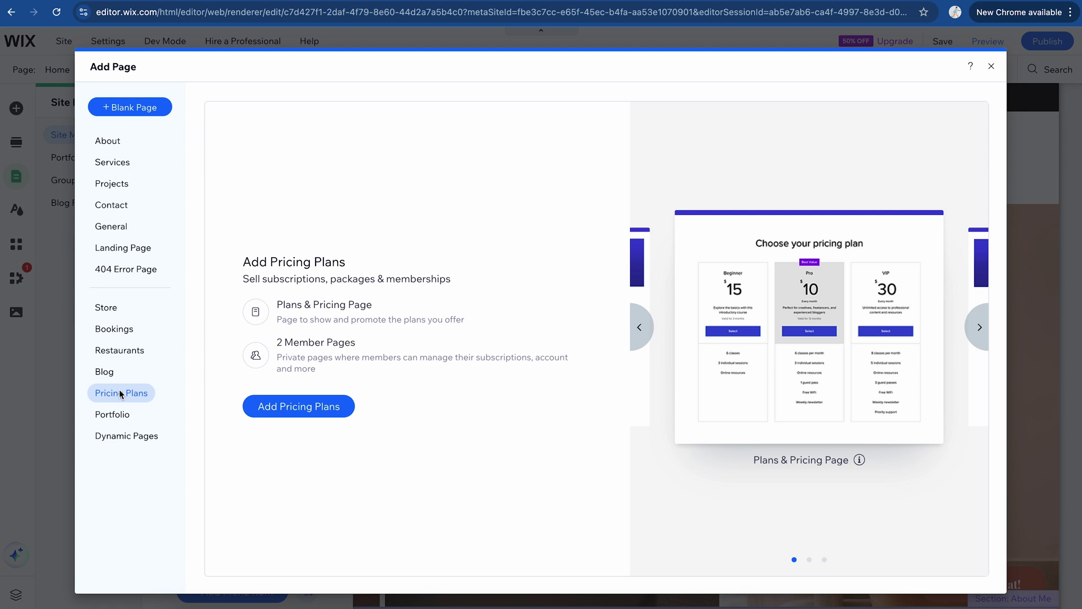
{"action": "left_click", "coordinate": [117, 332]}
{"action": "left_click", "coordinate": [343, 395]}
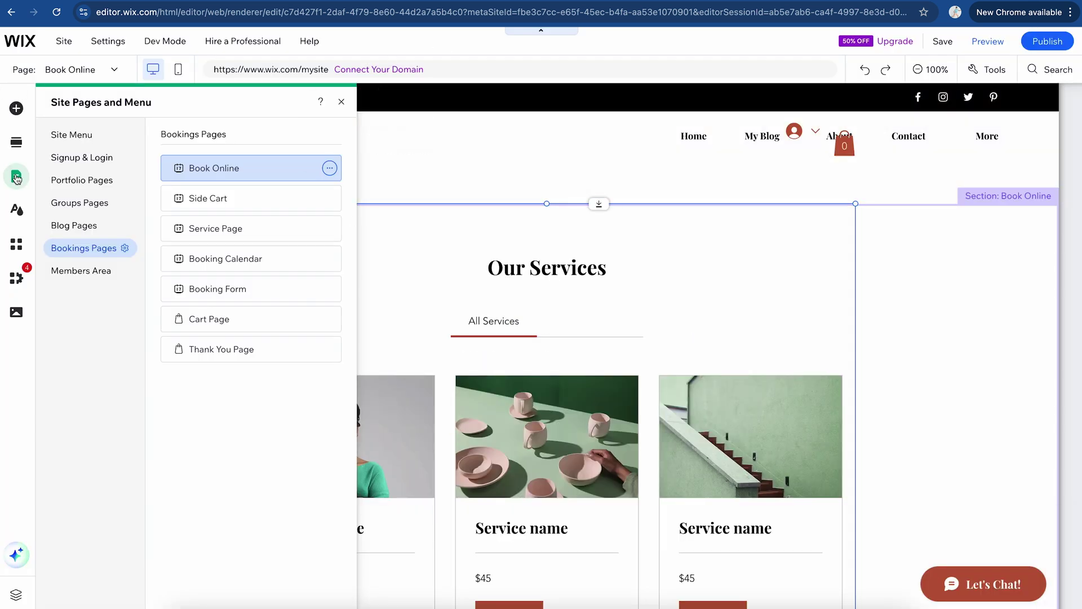
Step: Move Book Online up in the Site Menu to sit right after Home
{"action": "left_click", "coordinate": [17, 179]}
{"action": "left_click", "coordinate": [17, 179]}
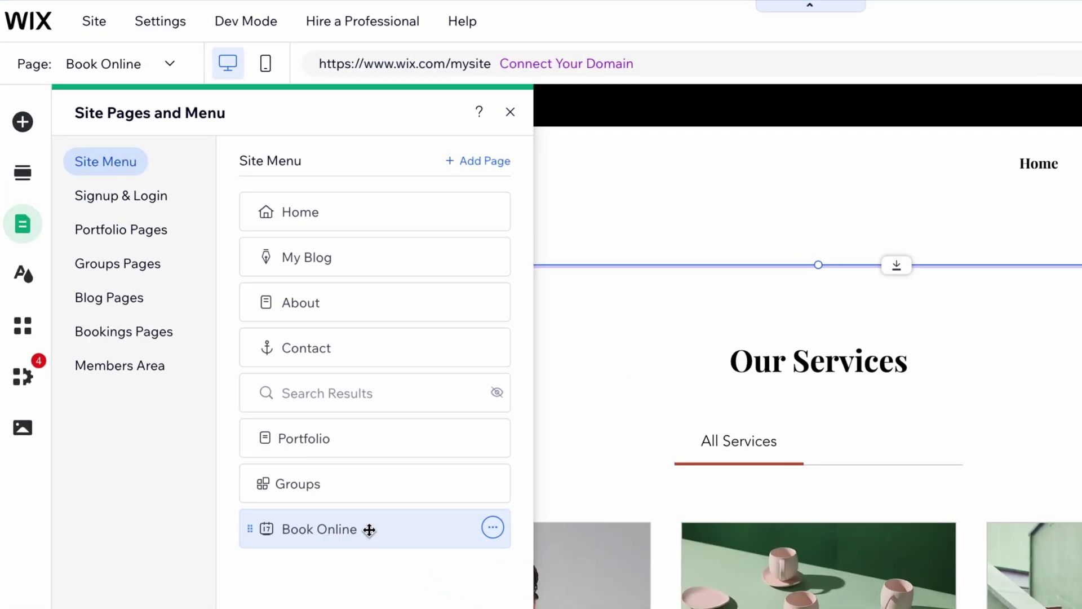
{"action": "left_click_drag", "start_coordinate": [252, 383], "coordinate": [259, 289]}
{"action": "left_click_drag", "start_coordinate": [379, 389], "coordinate": [375, 253]}
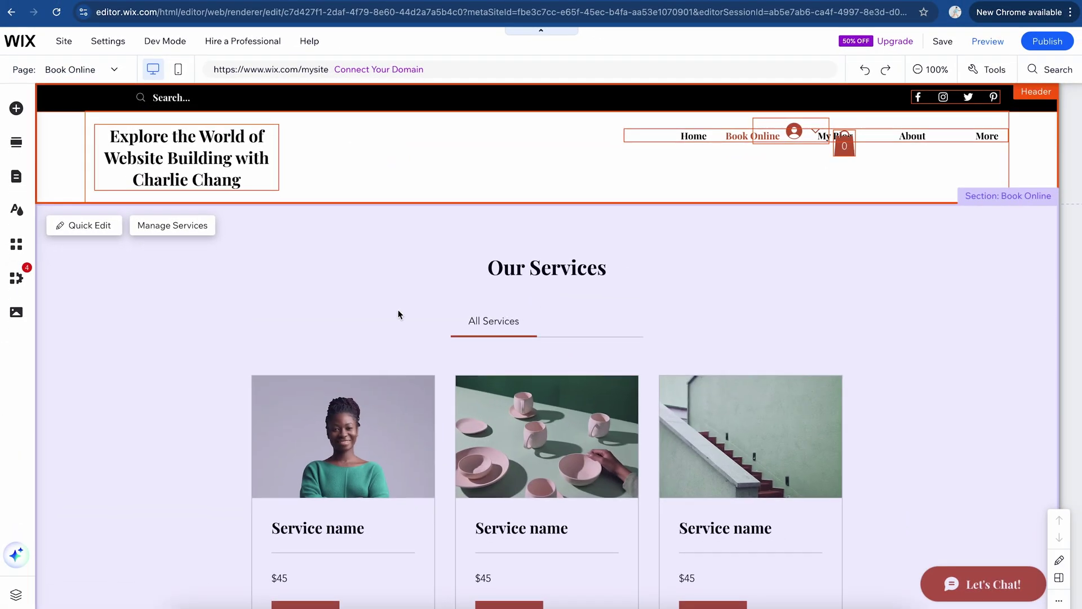
Step: Switch the editor from Book Online to Home through the Page dropdown
{"action": "scroll", "coordinate": [398, 314], "scroll_direction": "down", "scroll_amount": 12}
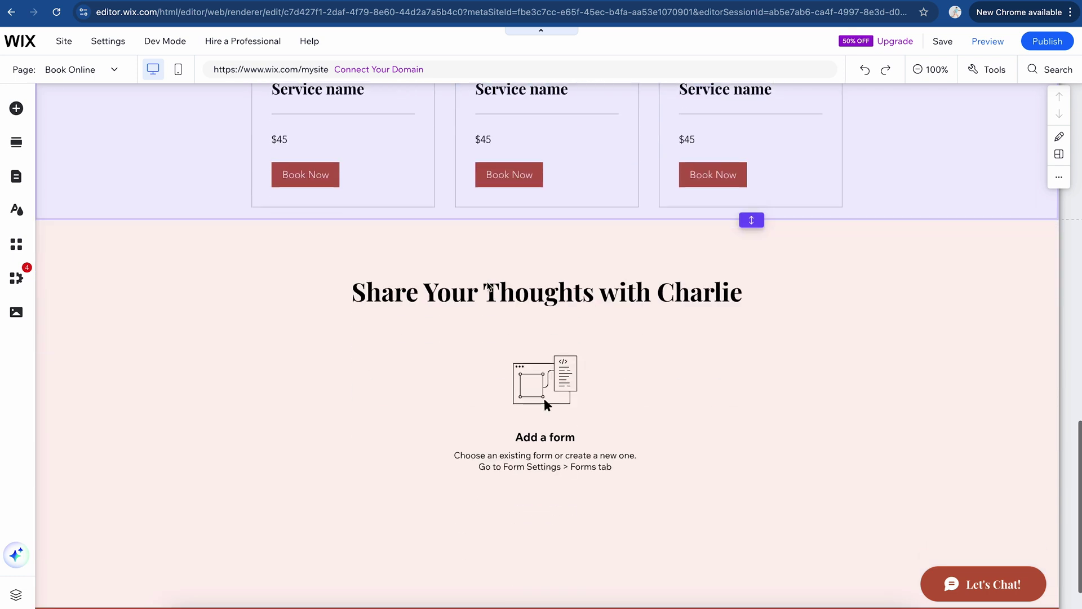
{"action": "scroll", "coordinate": [488, 285], "scroll_direction": "up", "scroll_amount": 5}
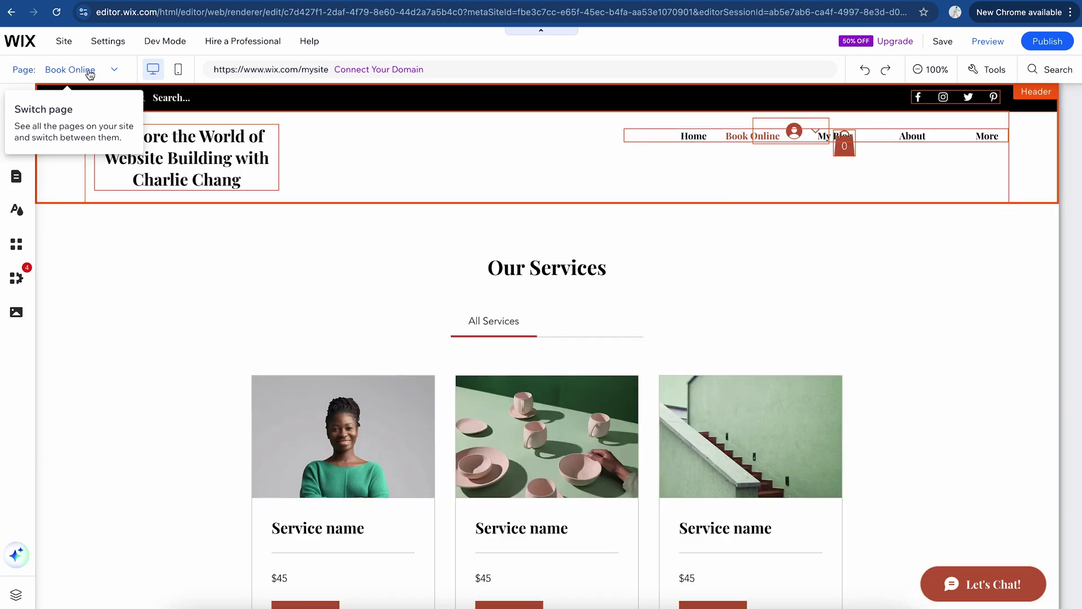
{"action": "left_click", "coordinate": [85, 69]}
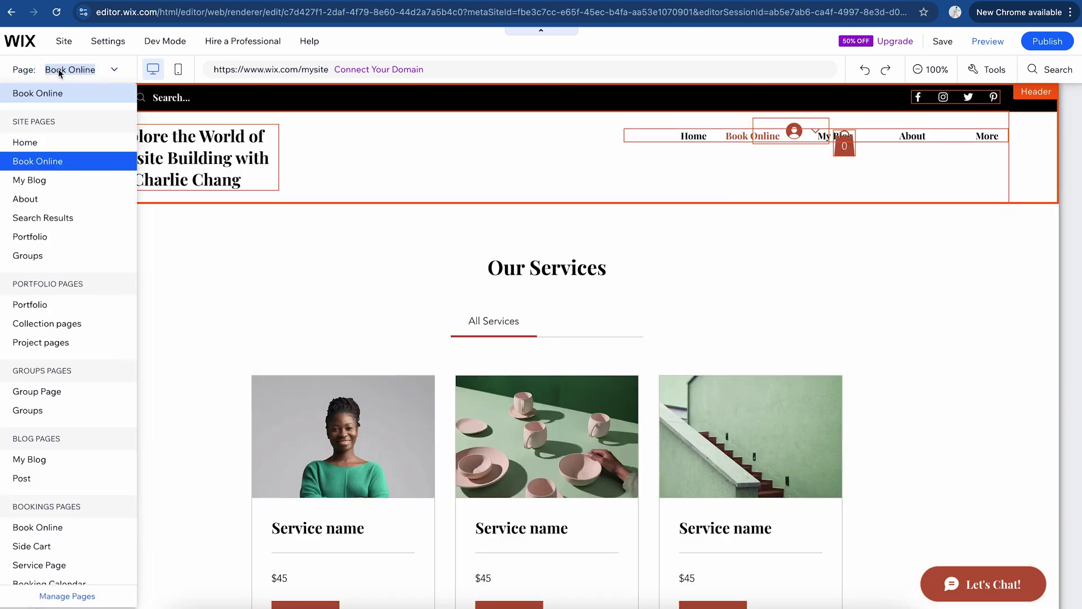
{"action": "left_click", "coordinate": [50, 142]}
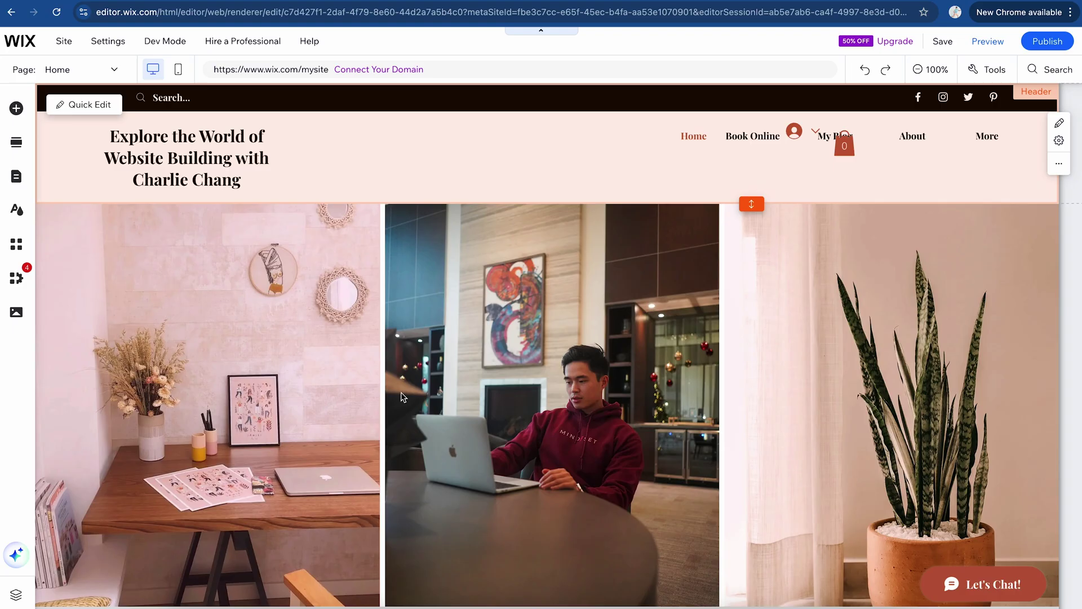
{"action": "scroll", "coordinate": [403, 397], "scroll_direction": "down", "scroll_amount": 4}
{"action": "scroll", "coordinate": [401, 394], "scroll_direction": "down", "scroll_amount": 10}
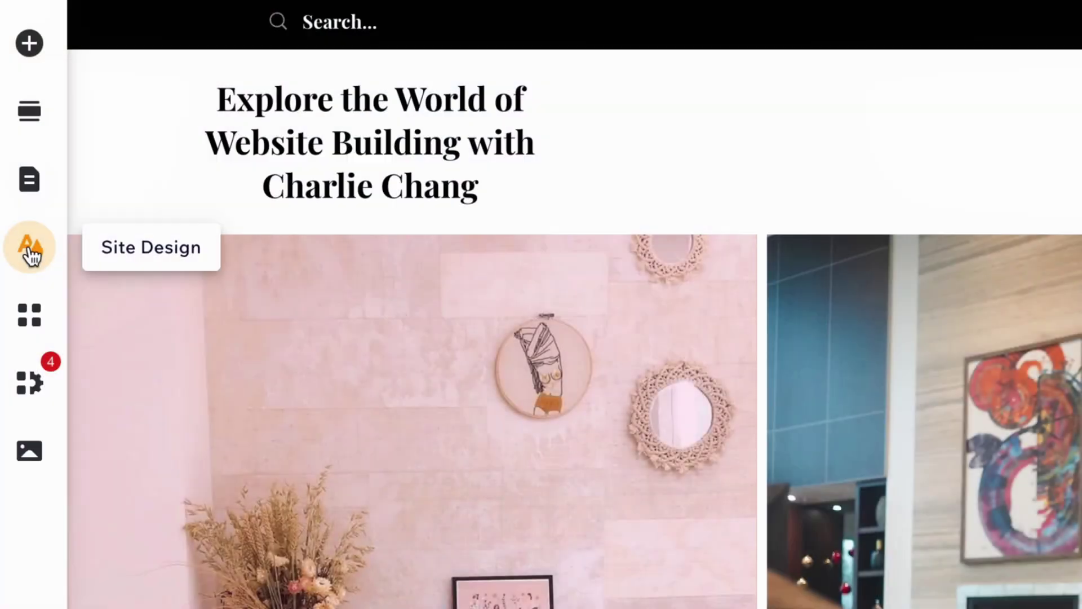
Step: Review the Site Theme, color, text and transition options, then go to the App Market
{"action": "left_click", "coordinate": [31, 251]}
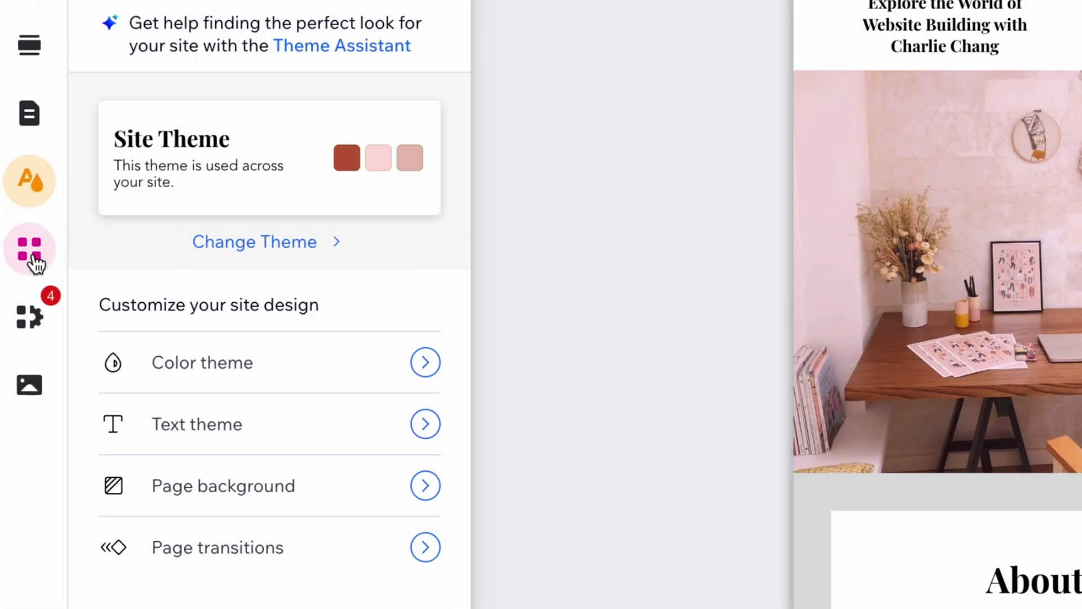
{"action": "left_click", "coordinate": [34, 258]}
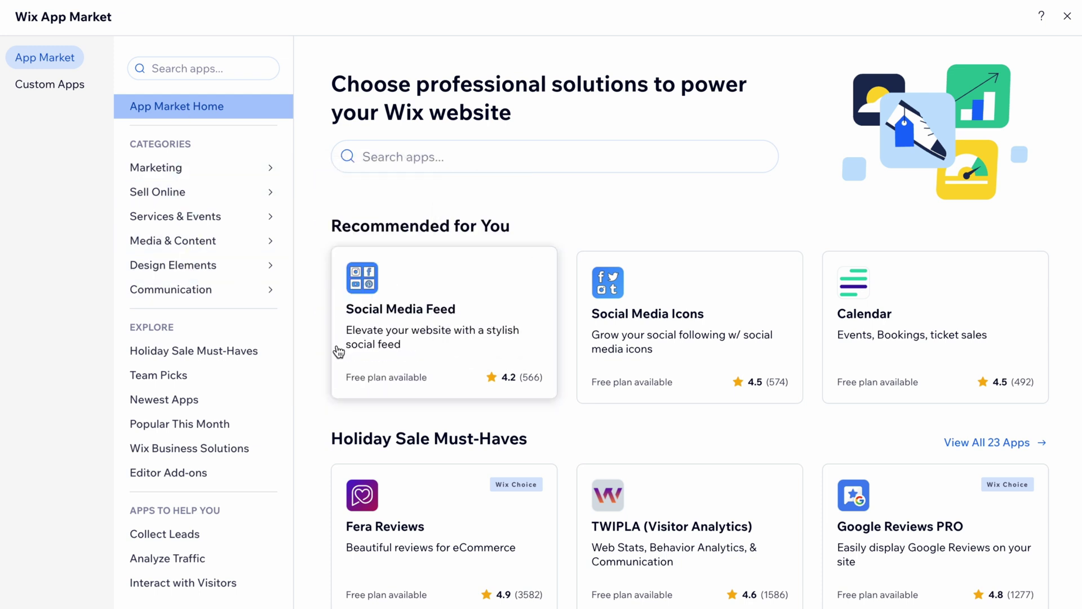
Step: Browse the App Market's Marketing category, scrolling down through all its app sections
{"action": "left_click", "coordinate": [201, 178]}
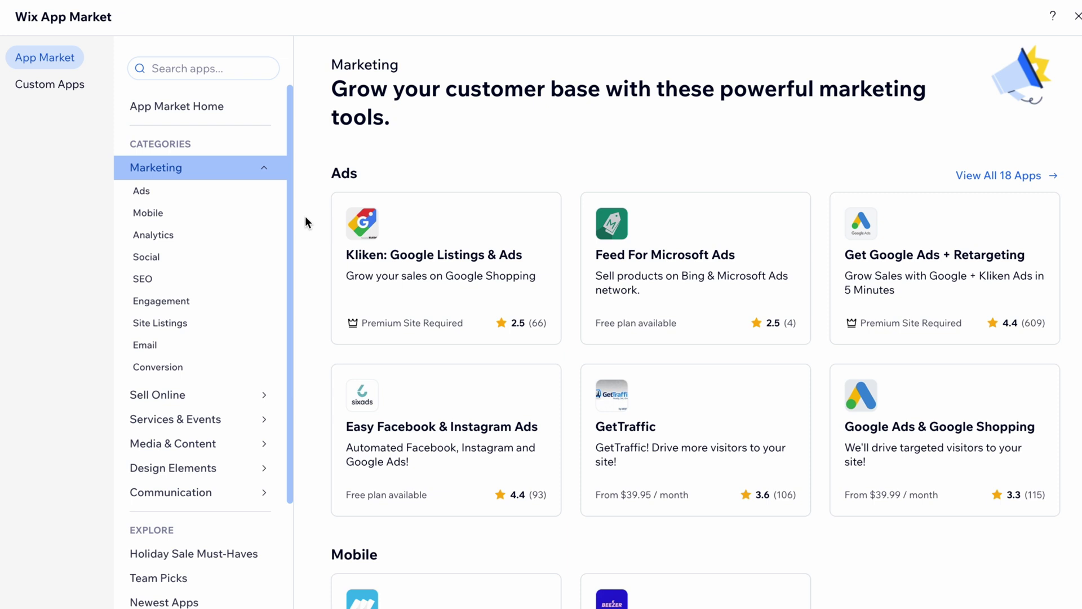
{"action": "scroll", "coordinate": [306, 218], "scroll_direction": "down", "scroll_amount": 1}
{"action": "scroll", "coordinate": [611, 361], "scroll_direction": "down", "scroll_amount": 10}
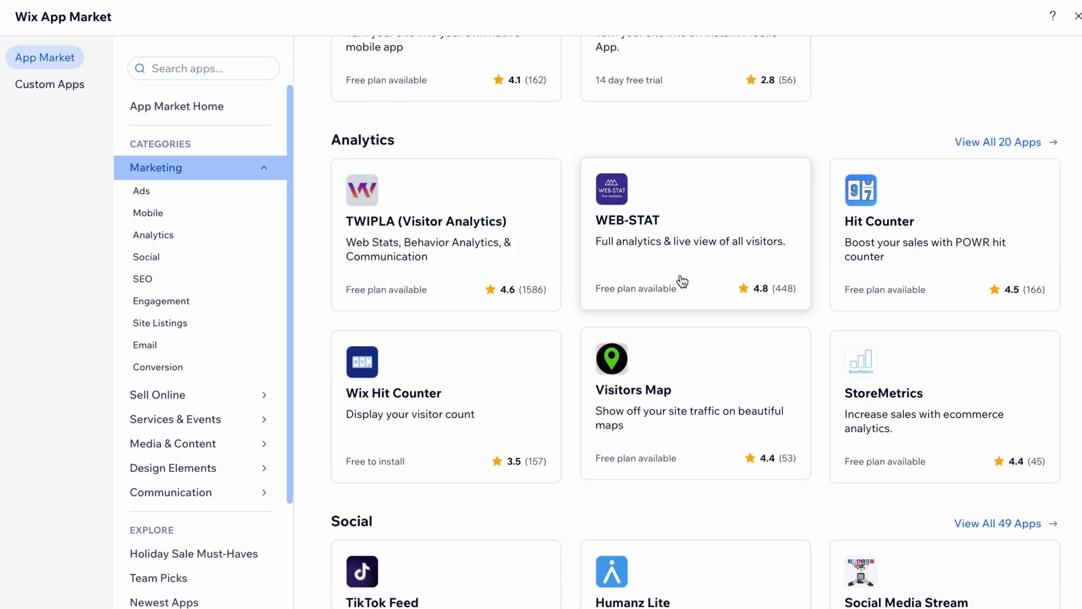
{"action": "scroll", "coordinate": [587, 147], "scroll_direction": "down", "scroll_amount": 6}
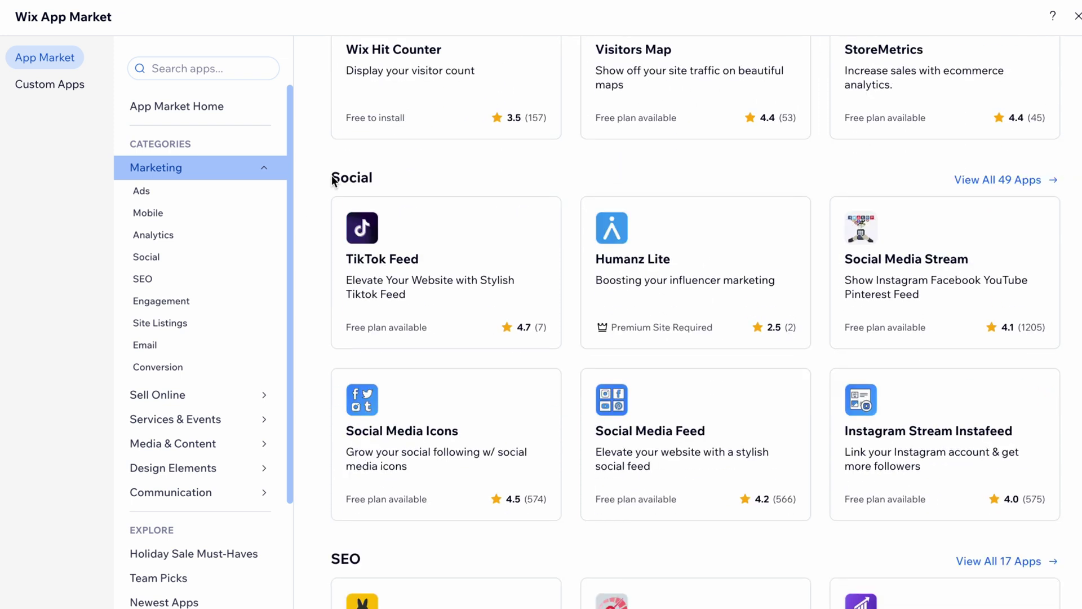
{"action": "scroll", "coordinate": [332, 179], "scroll_direction": "down", "scroll_amount": 1}
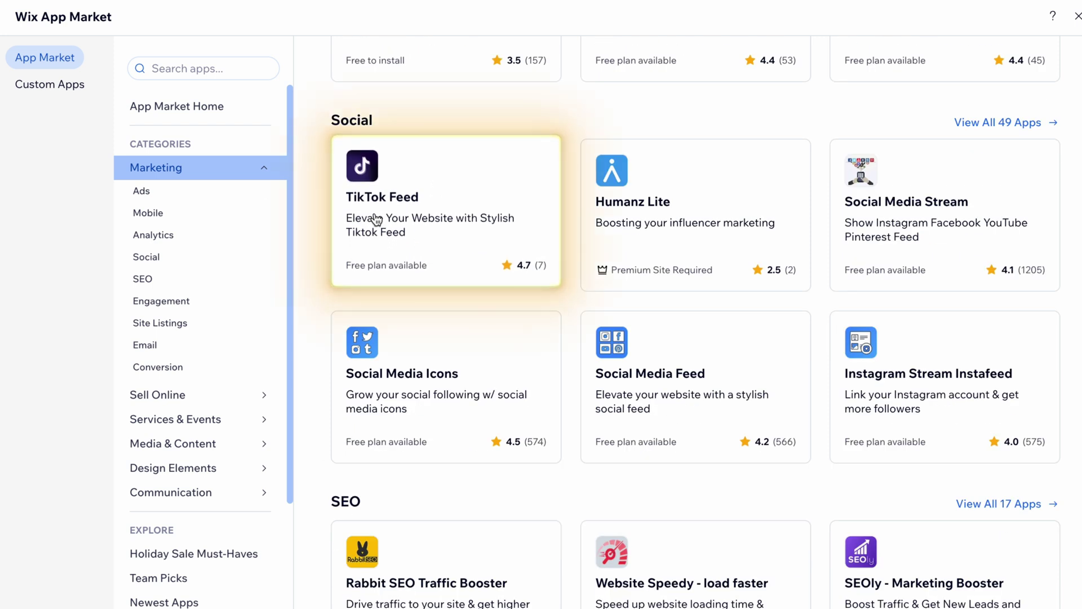
{"action": "scroll", "coordinate": [476, 235], "scroll_direction": "down", "scroll_amount": 2}
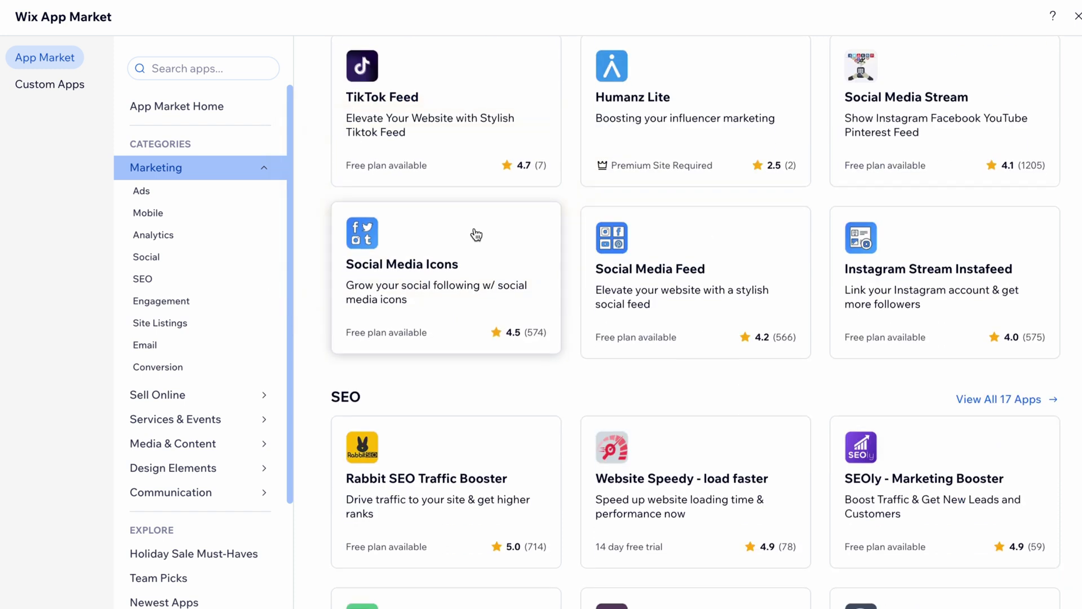
{"action": "scroll", "coordinate": [476, 234], "scroll_direction": "down", "scroll_amount": 6}
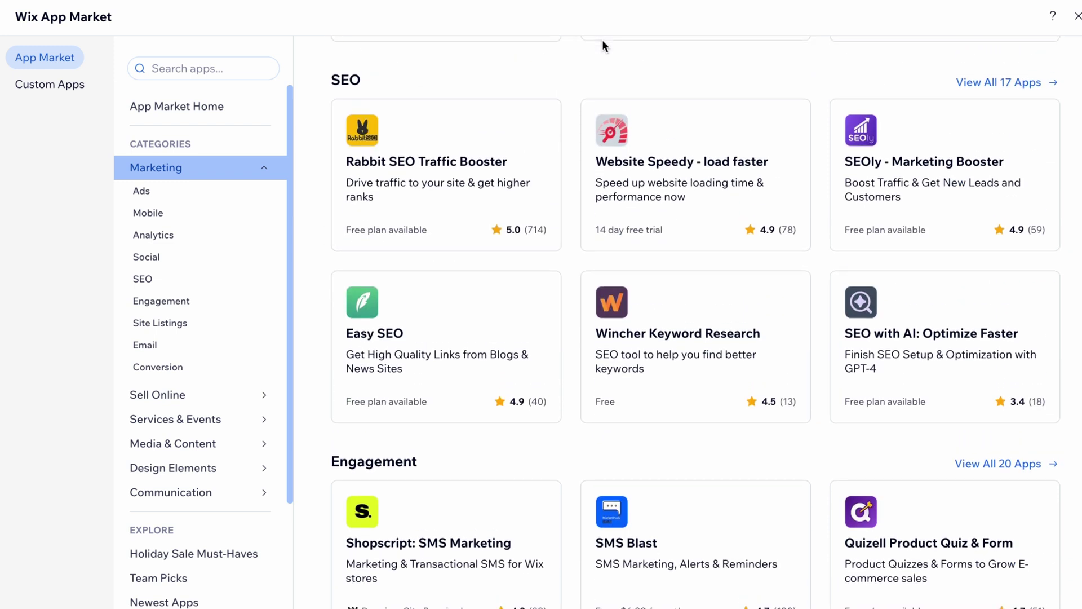
{"action": "scroll", "coordinate": [602, 40], "scroll_direction": "down", "scroll_amount": 3}
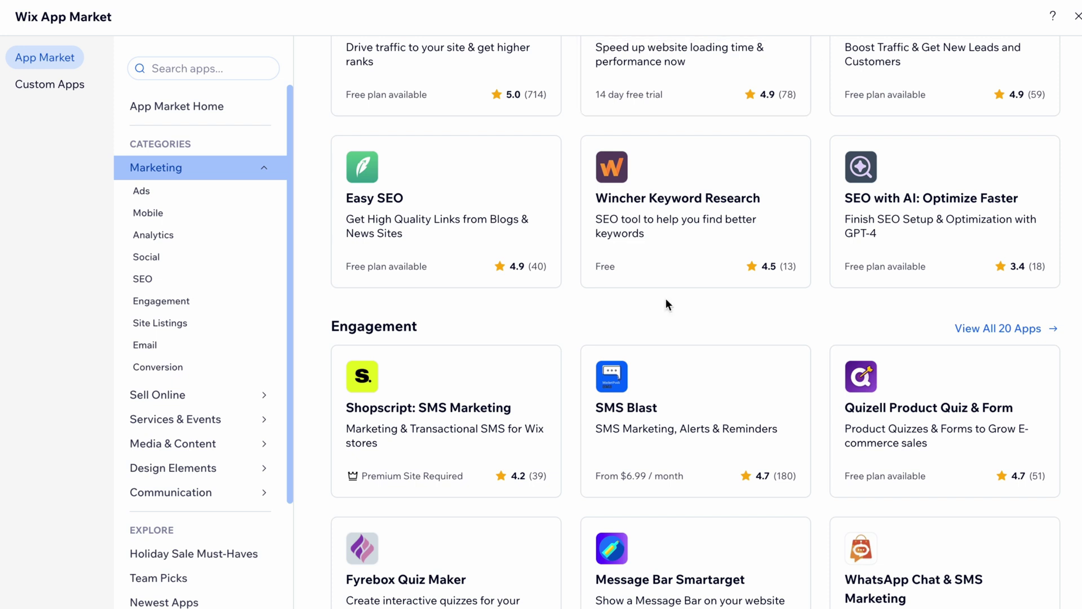
{"action": "scroll", "coordinate": [666, 299], "scroll_direction": "down", "scroll_amount": 1}
{"action": "scroll", "coordinate": [810, 261], "scroll_direction": "down", "scroll_amount": 1}
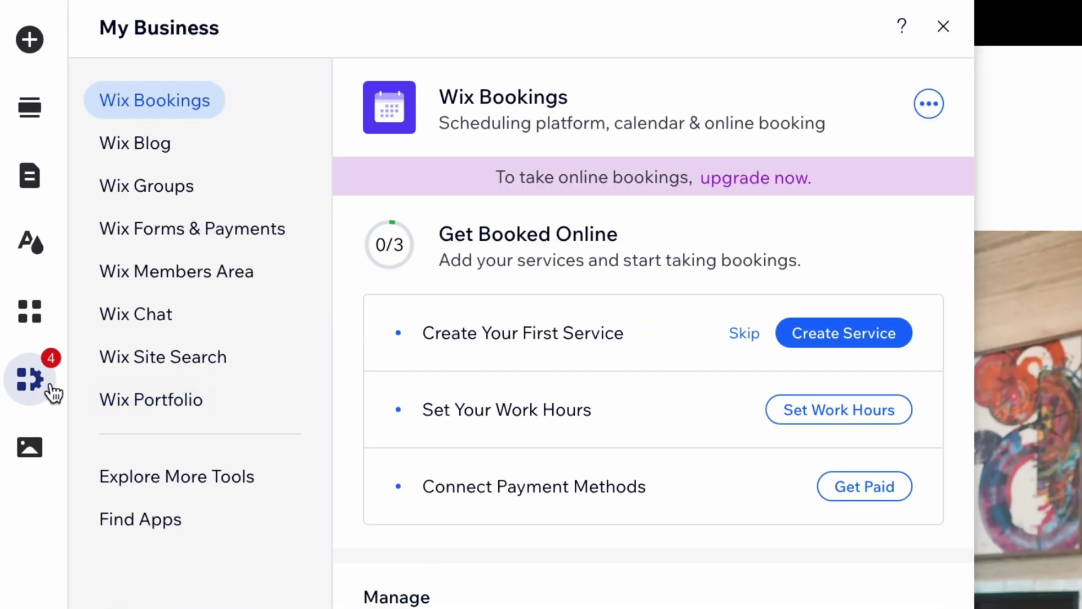
Step: Open My Media to see Site Files like DoingWork.jpg and the inject-blog images
{"action": "left_click", "coordinate": [31, 448]}
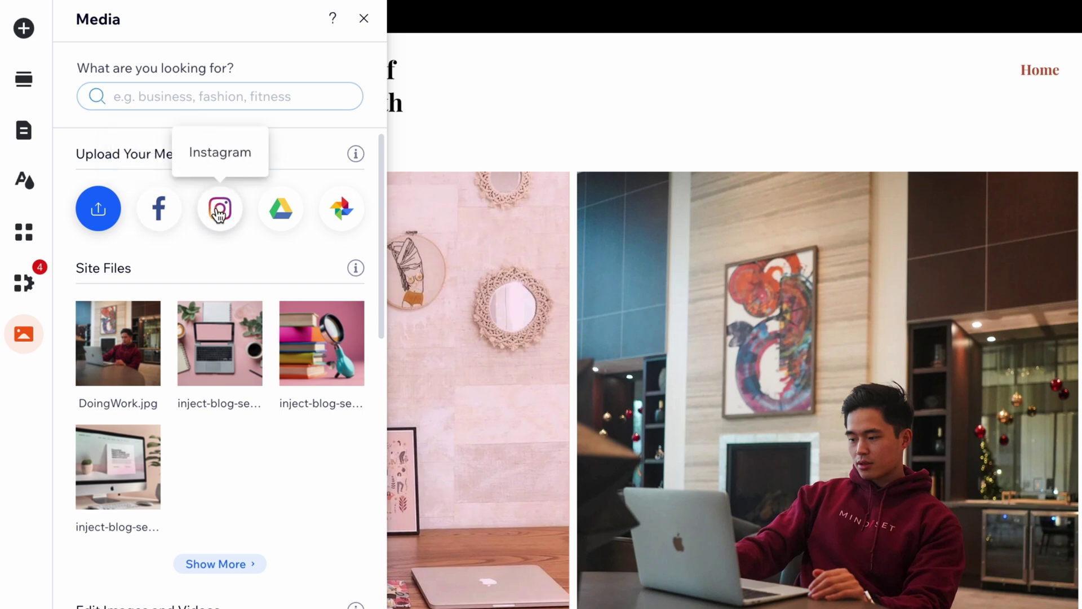
Step: Scroll through the Media panel options, then switch the editor to the My Blog page
{"action": "scroll", "coordinate": [284, 366], "scroll_direction": "down", "scroll_amount": 5}
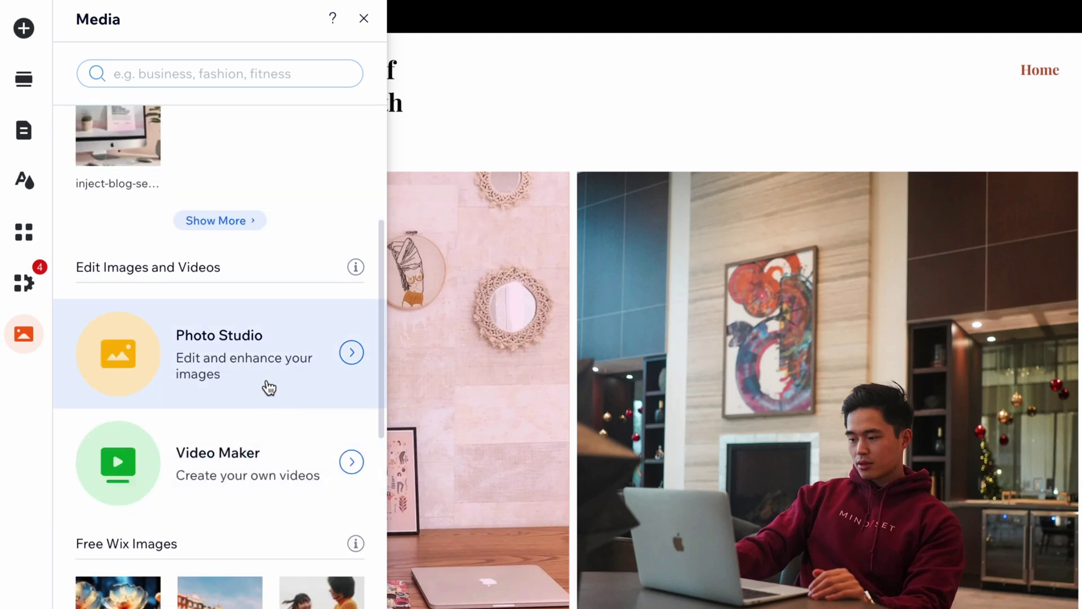
{"action": "scroll", "coordinate": [270, 388], "scroll_direction": "down", "scroll_amount": 1}
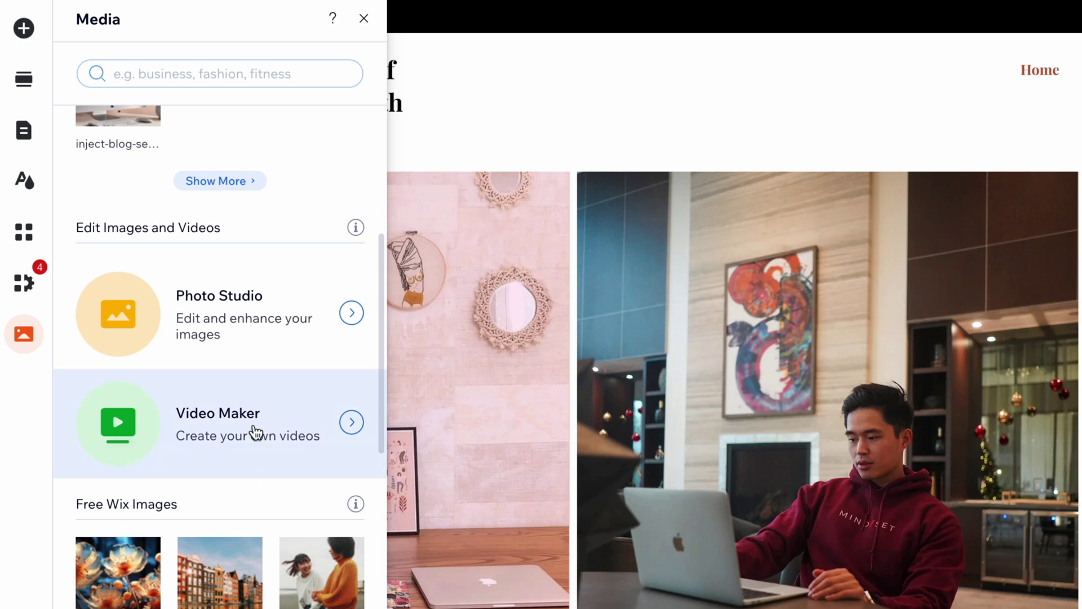
{"action": "scroll", "coordinate": [255, 431], "scroll_direction": "down", "scroll_amount": 2}
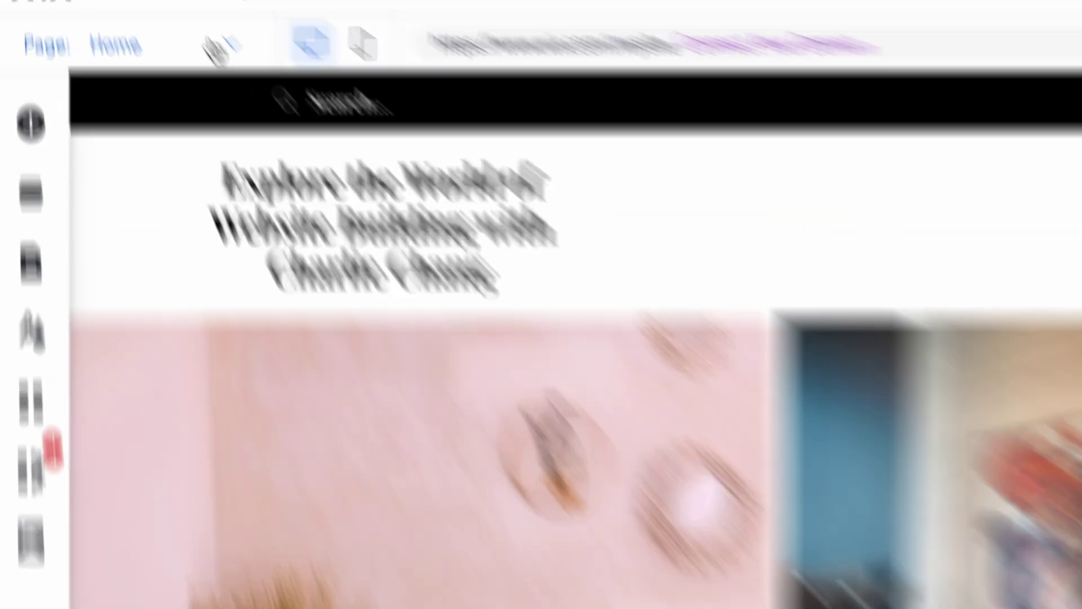
{"action": "left_click", "coordinate": [281, 104]}
{"action": "left_click", "coordinate": [110, 429]}
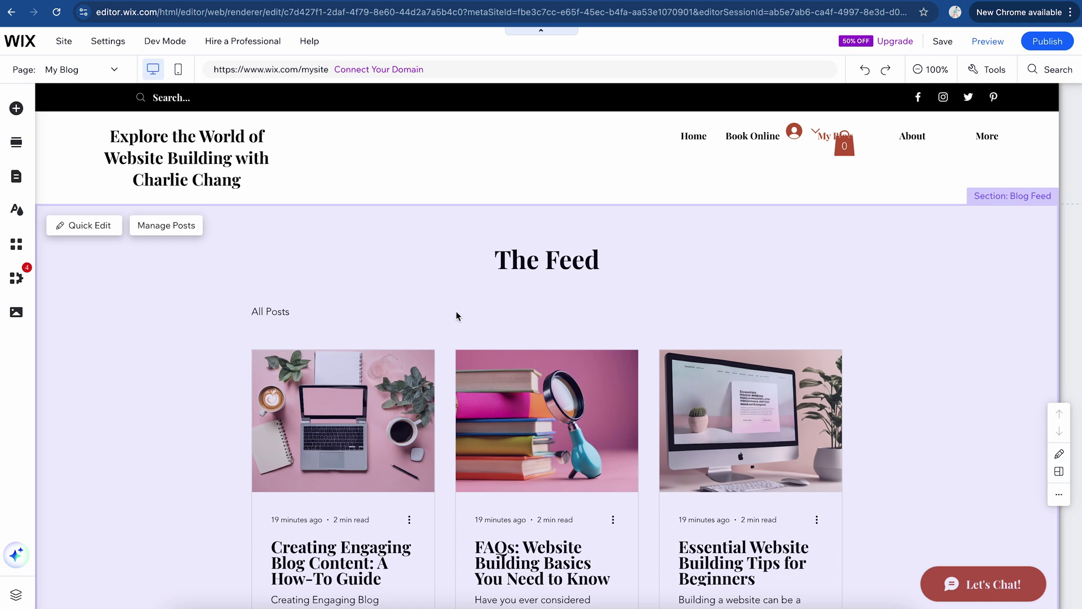
Step: From the My Blog feed, go to Manage Posts and create a blank new post
{"action": "scroll", "coordinate": [456, 315], "scroll_direction": "down", "scroll_amount": 5}
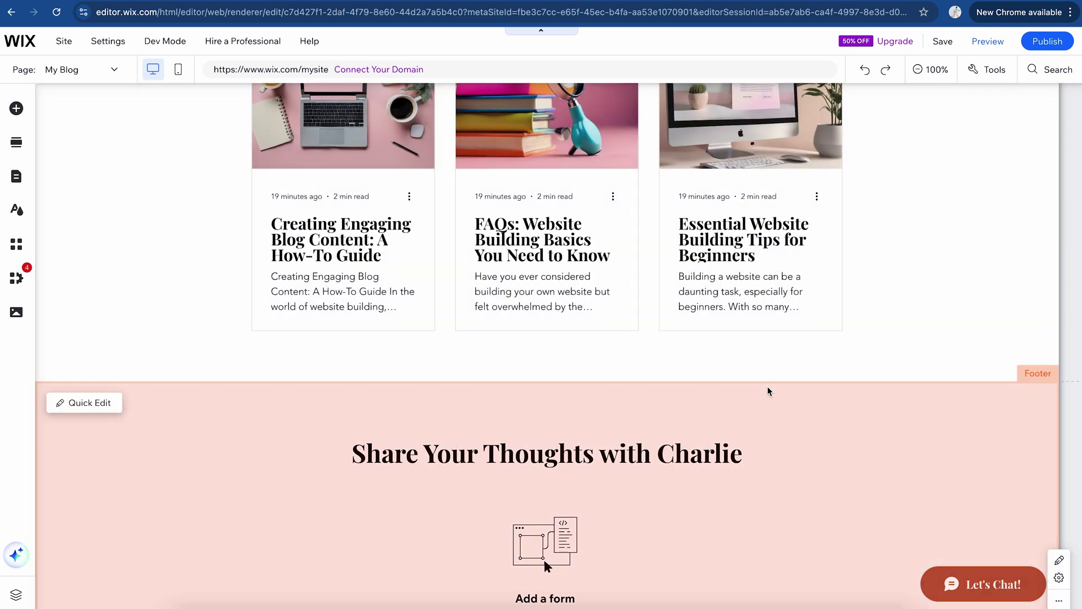
{"action": "mouse_move", "coordinate": [692, 379]}
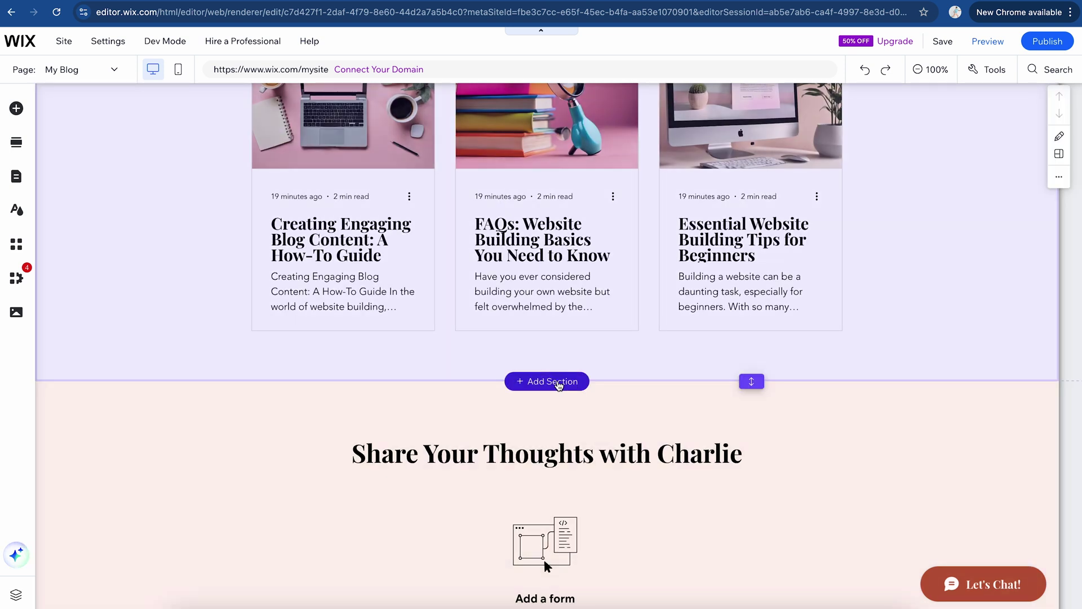
{"action": "scroll", "coordinate": [403, 433], "scroll_direction": "up", "scroll_amount": 5}
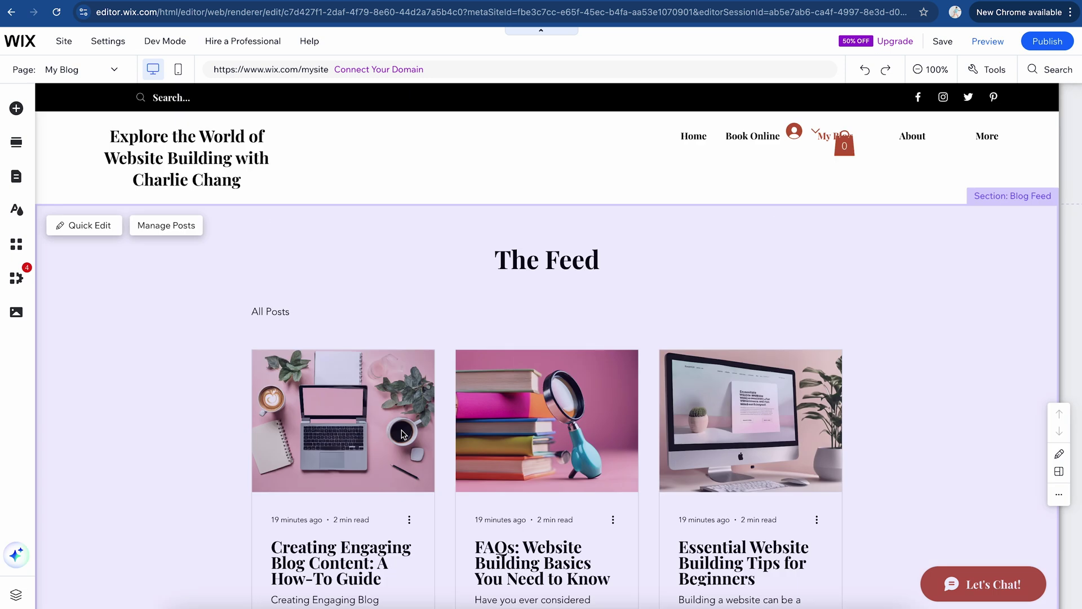
{"action": "scroll", "coordinate": [403, 433], "scroll_direction": "down", "scroll_amount": 3}
{"action": "scroll", "coordinate": [402, 429], "scroll_direction": "up", "scroll_amount": 1}
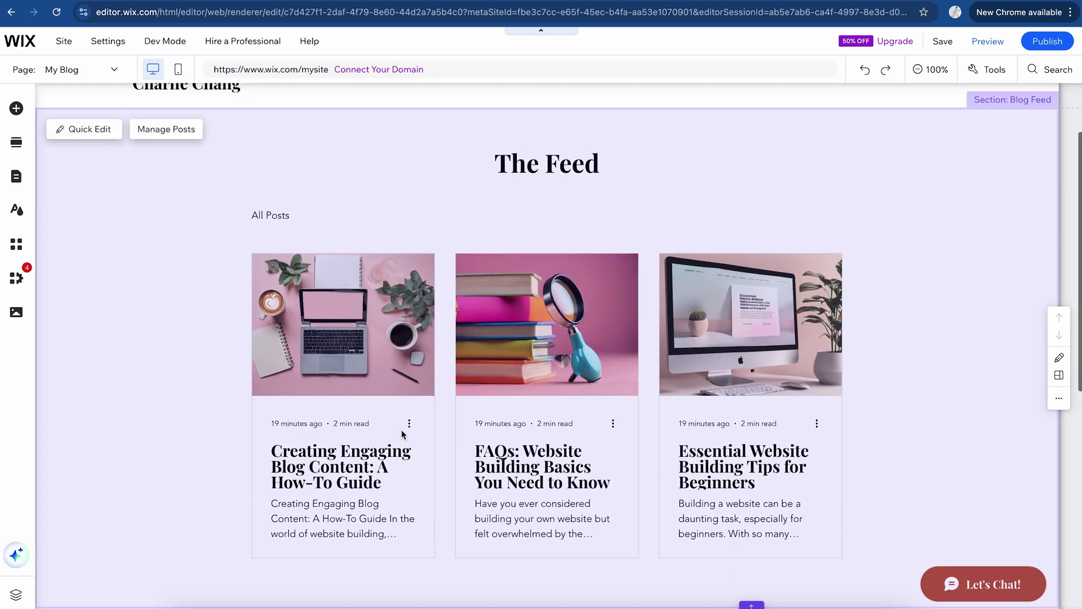
{"action": "left_click", "coordinate": [181, 130]}
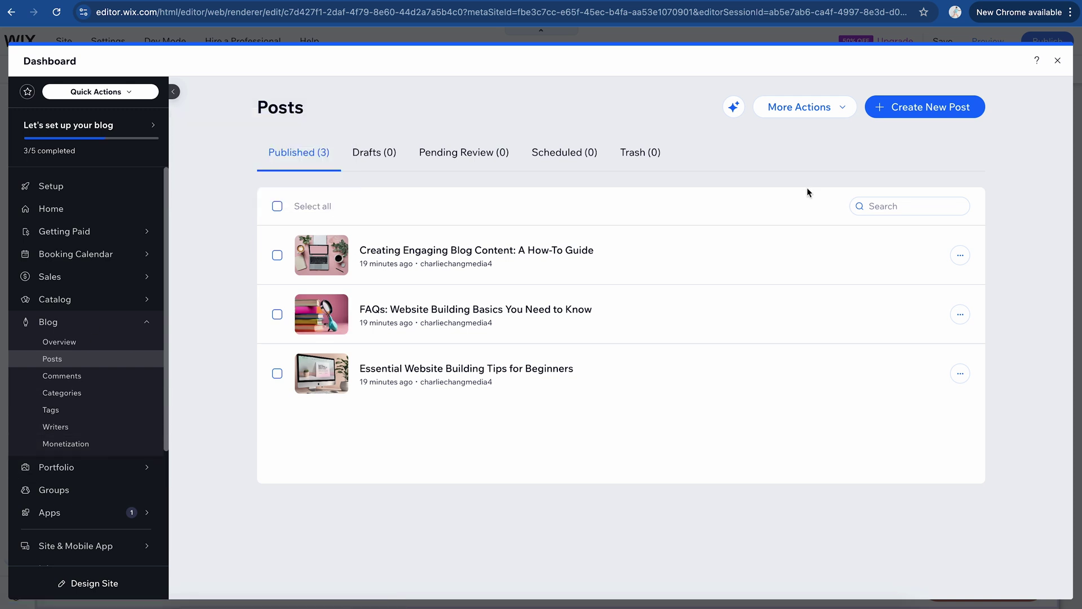
{"action": "left_click", "coordinate": [940, 111]}
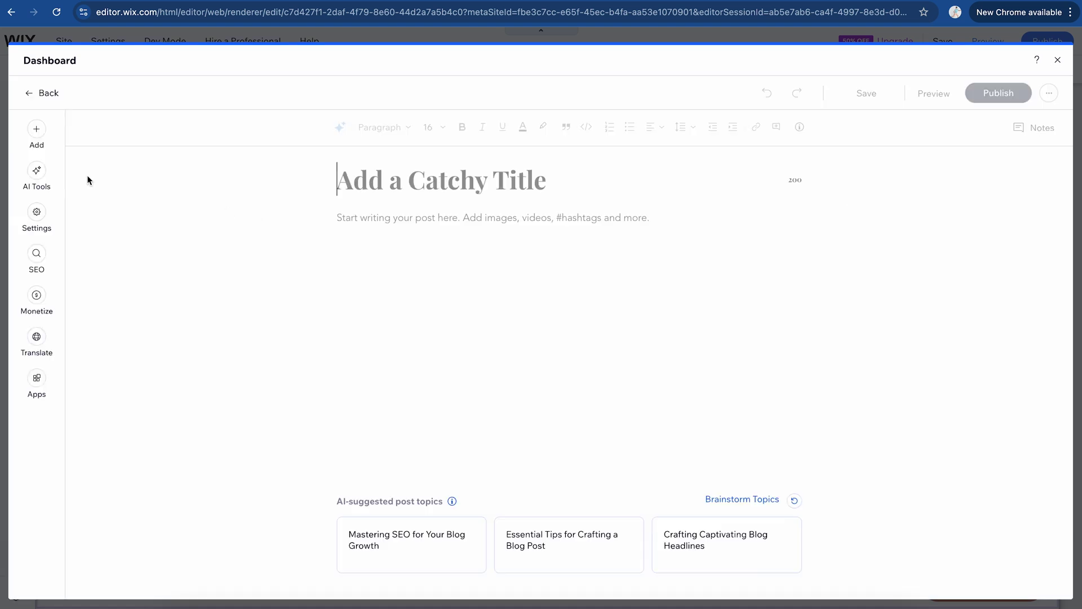
Step: Look over the new post's AI, settings, SEO, monetize and translate panels, then view Drafts
{"action": "left_click", "coordinate": [46, 176]}
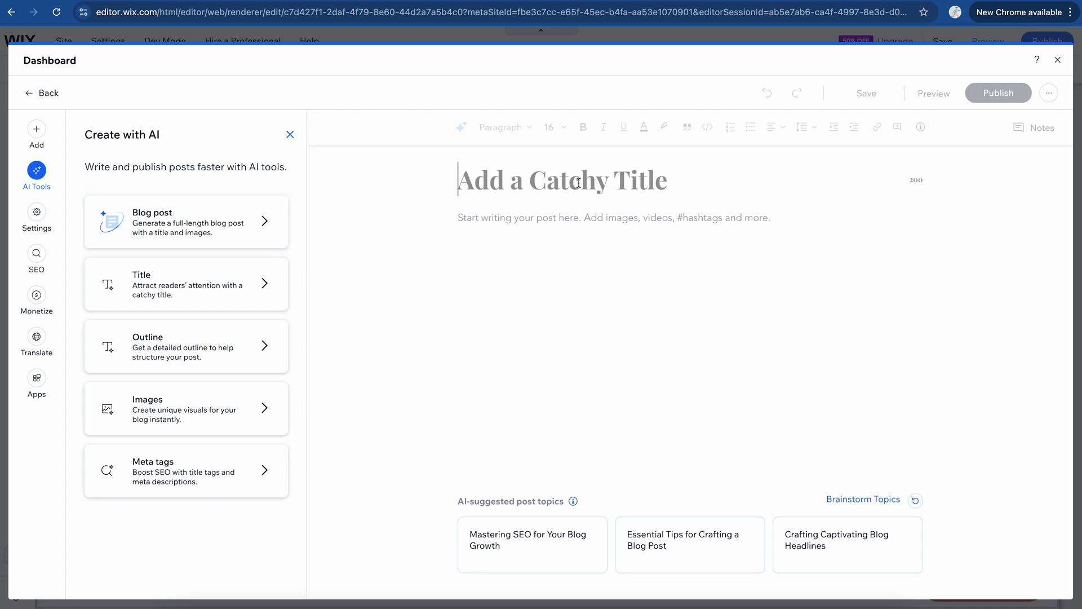
{"action": "left_click", "coordinate": [688, 291]}
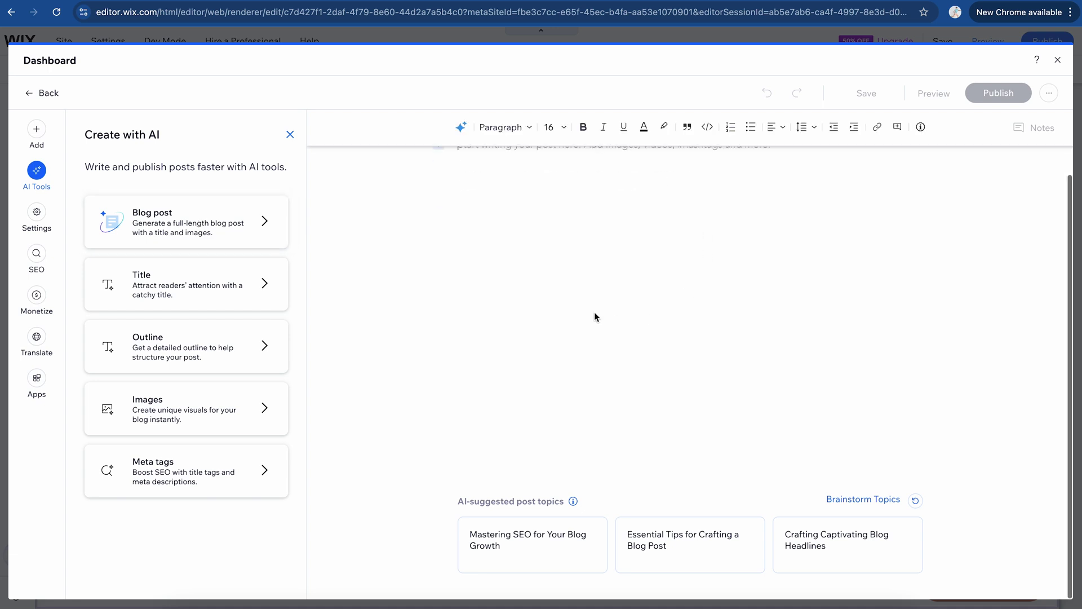
{"action": "left_click", "coordinate": [37, 220]}
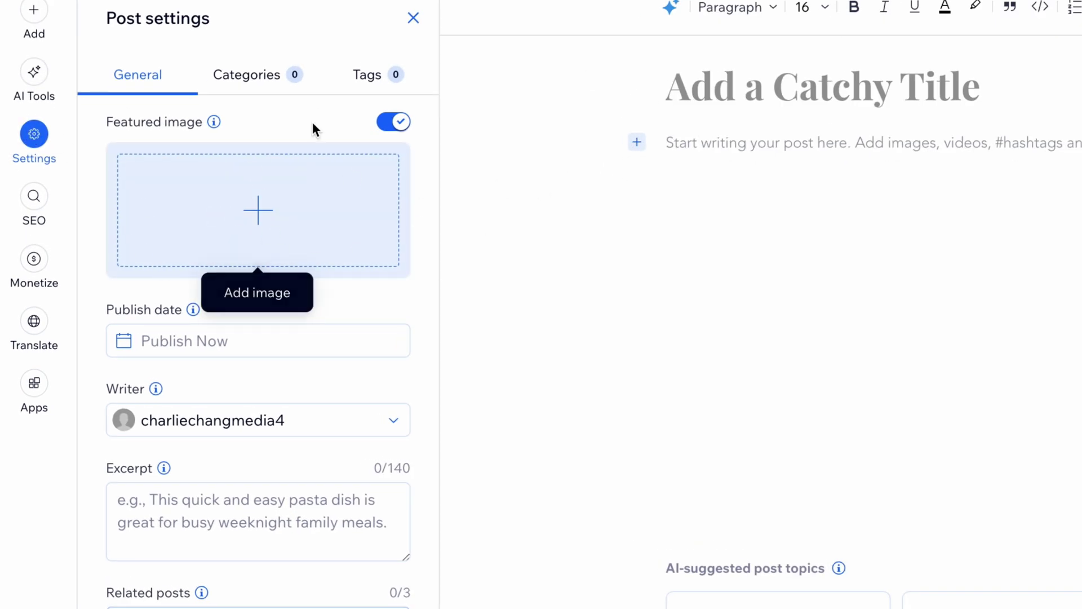
{"action": "scroll", "coordinate": [307, 324], "scroll_direction": "down", "scroll_amount": 1}
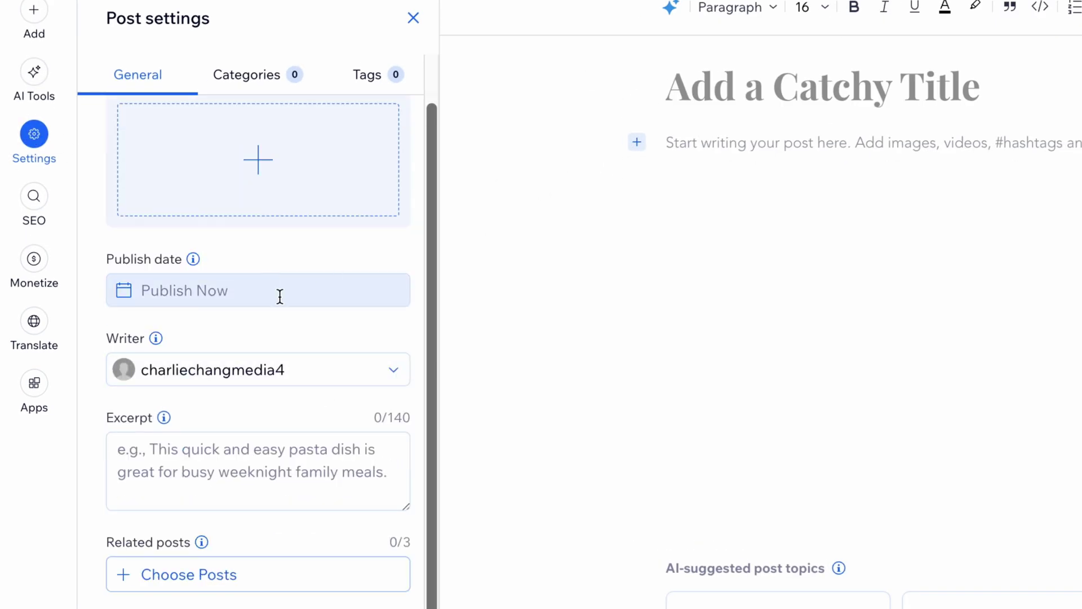
{"action": "left_click", "coordinate": [35, 213]}
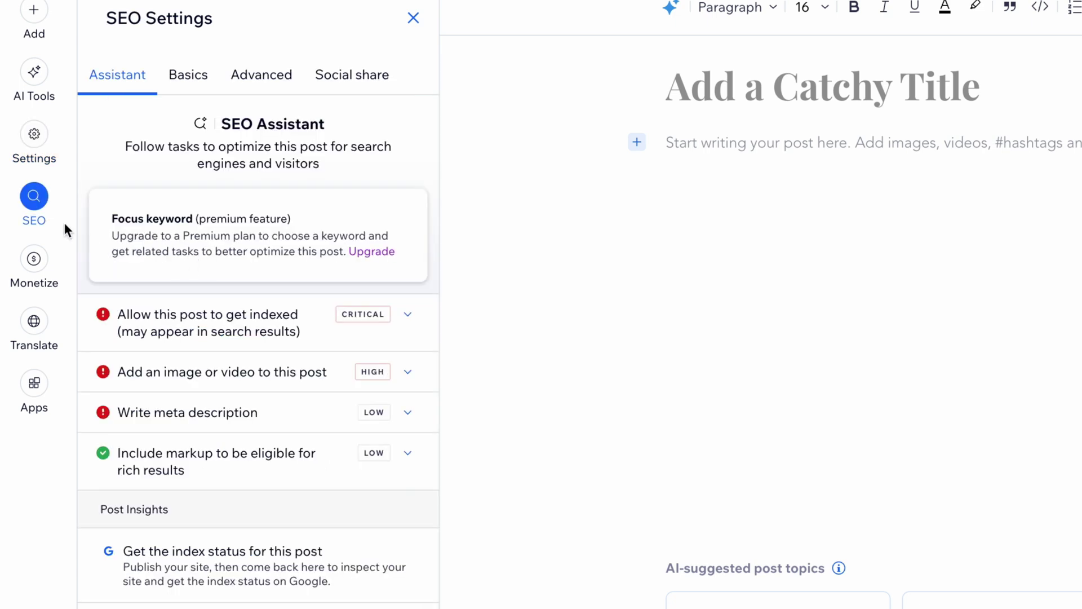
{"action": "left_click", "coordinate": [33, 259]}
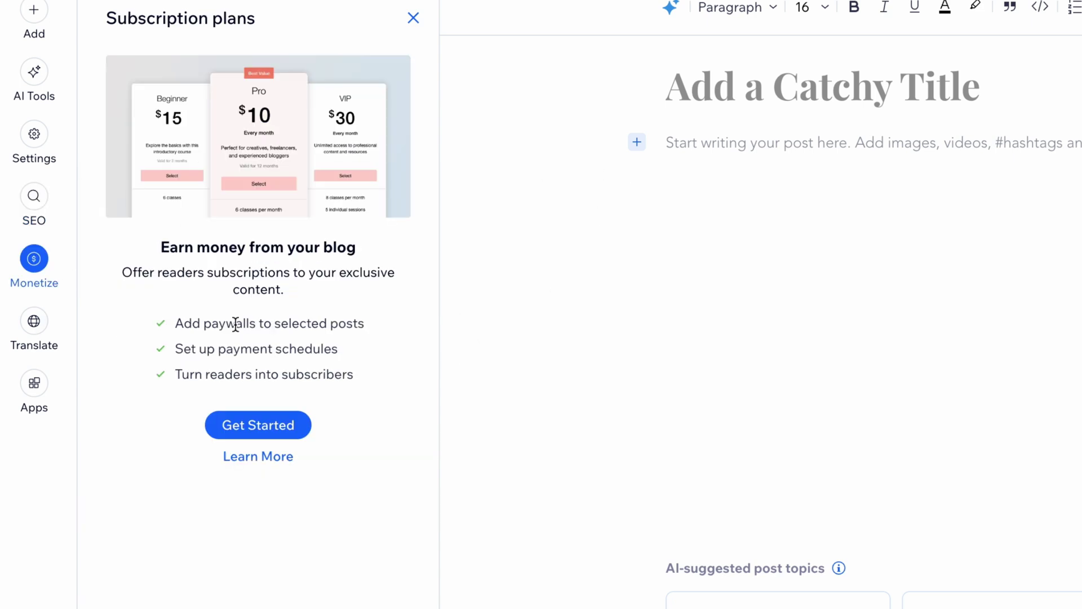
{"action": "left_click", "coordinate": [45, 337]}
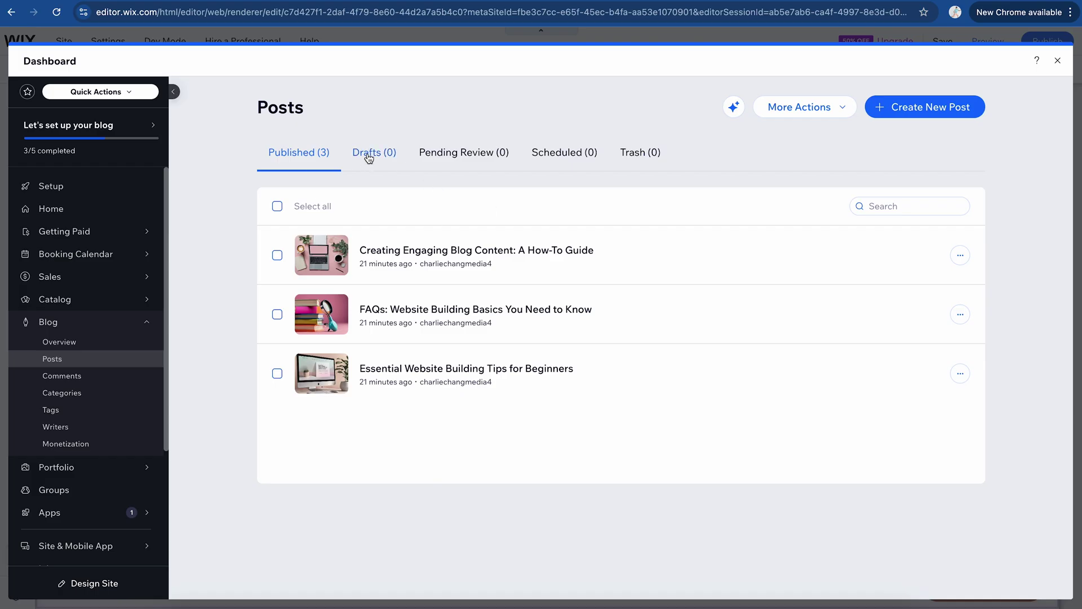
{"action": "left_click", "coordinate": [369, 155]}
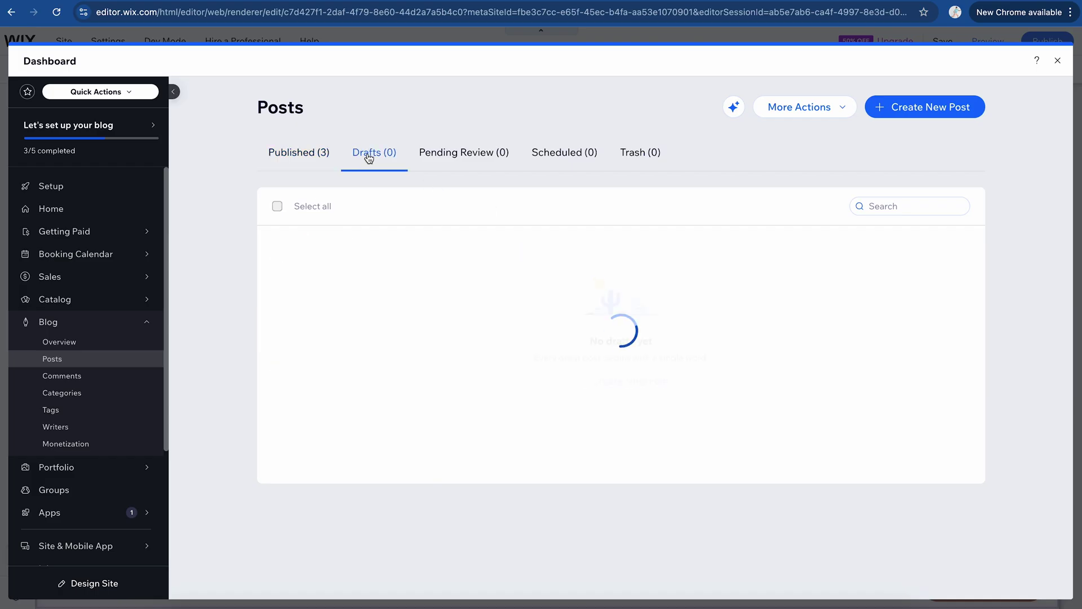
Step: Check the Pending Review and Scheduled post tabs, then switch the editor to mobile view
{"action": "left_click", "coordinate": [448, 158]}
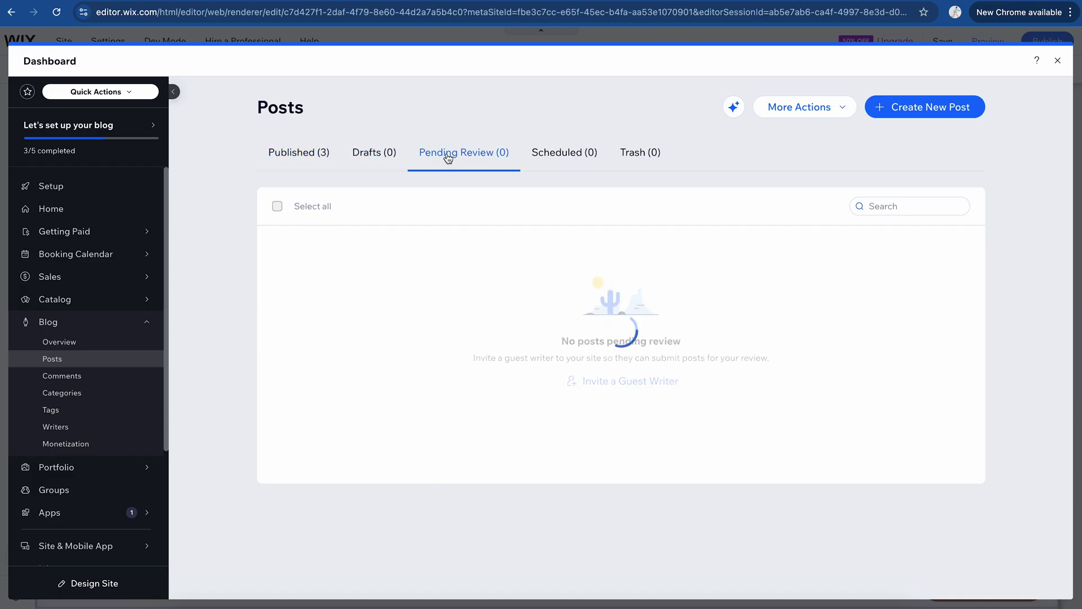
{"action": "left_click", "coordinate": [560, 159]}
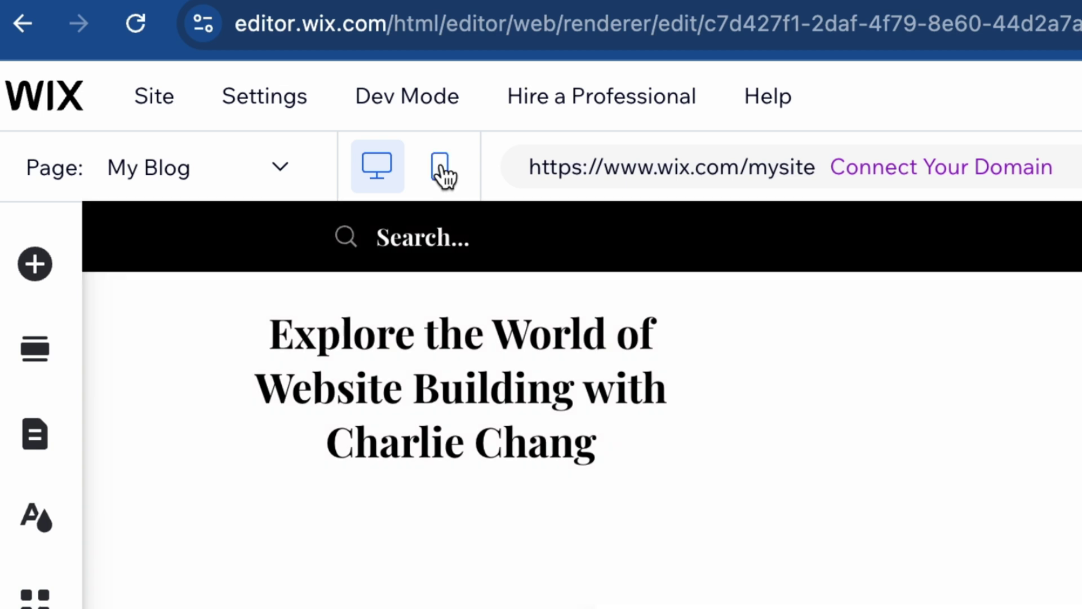
{"action": "left_click", "coordinate": [440, 170]}
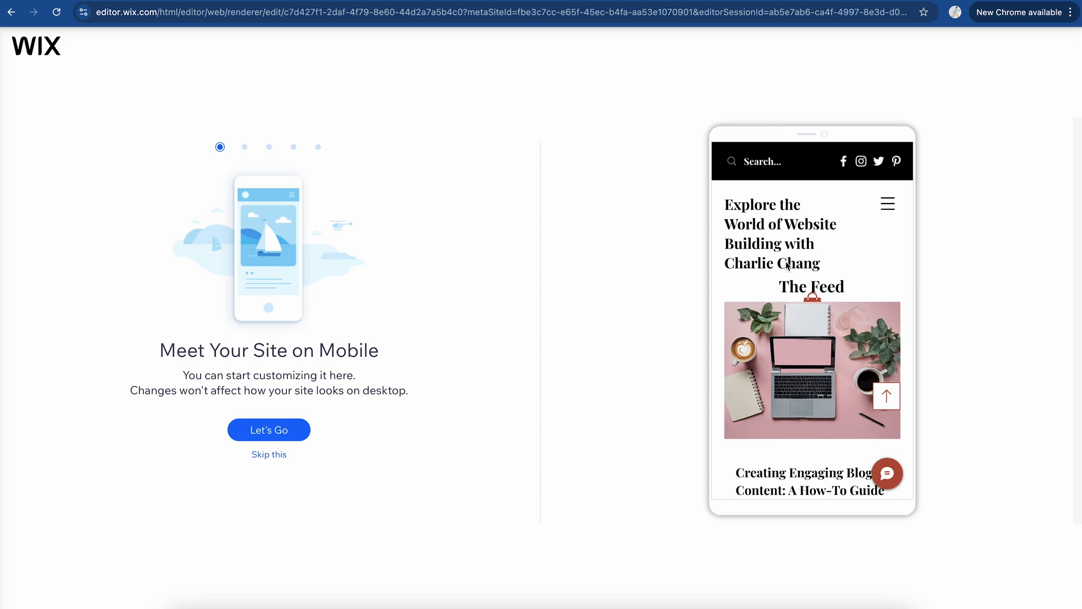
Step: Skip the mobile intro and bring up the Home page in the mobile editor
{"action": "key", "text": "Escape"}
{"action": "scroll", "coordinate": [553, 212], "scroll_direction": "down", "scroll_amount": 10}
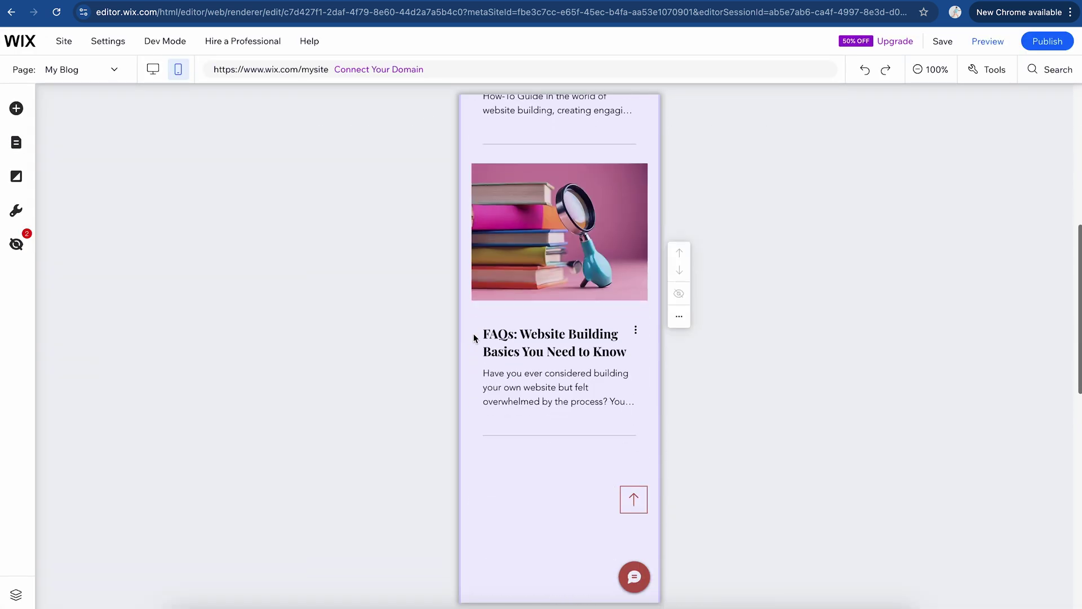
{"action": "scroll", "coordinate": [553, 212], "scroll_direction": "up", "scroll_amount": 10}
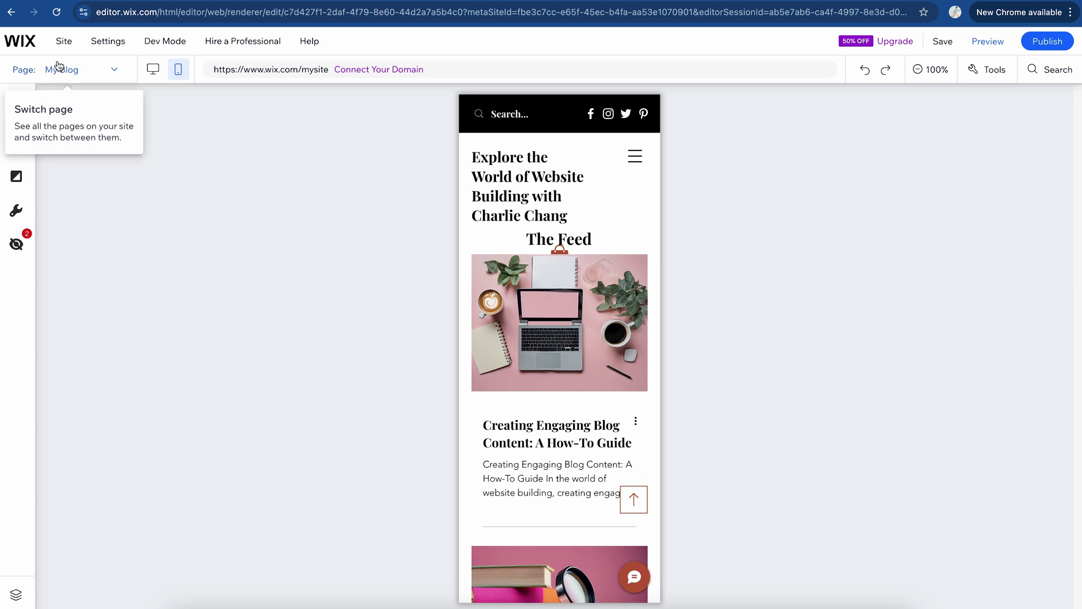
{"action": "left_click", "coordinate": [78, 69]}
{"action": "left_click", "coordinate": [25, 179]}
Step: Reduce the header site title's mobile font size from 23 to 22 px
{"action": "left_click", "coordinate": [519, 190]}
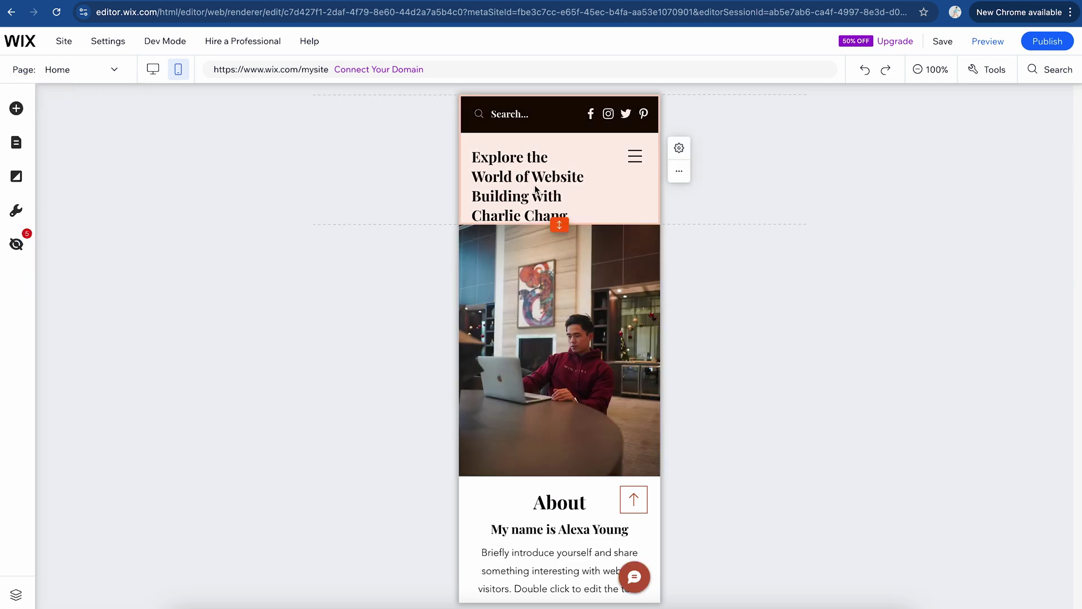
{"action": "double_click", "coordinate": [539, 192]}
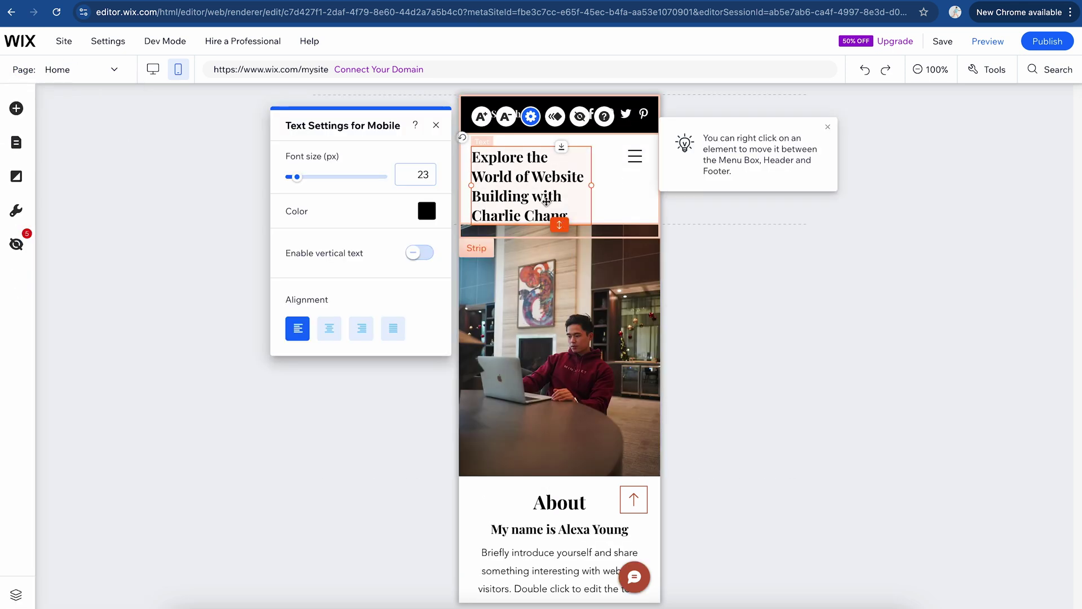
{"action": "left_click_drag", "start_coordinate": [298, 176], "coordinate": [295, 176]}
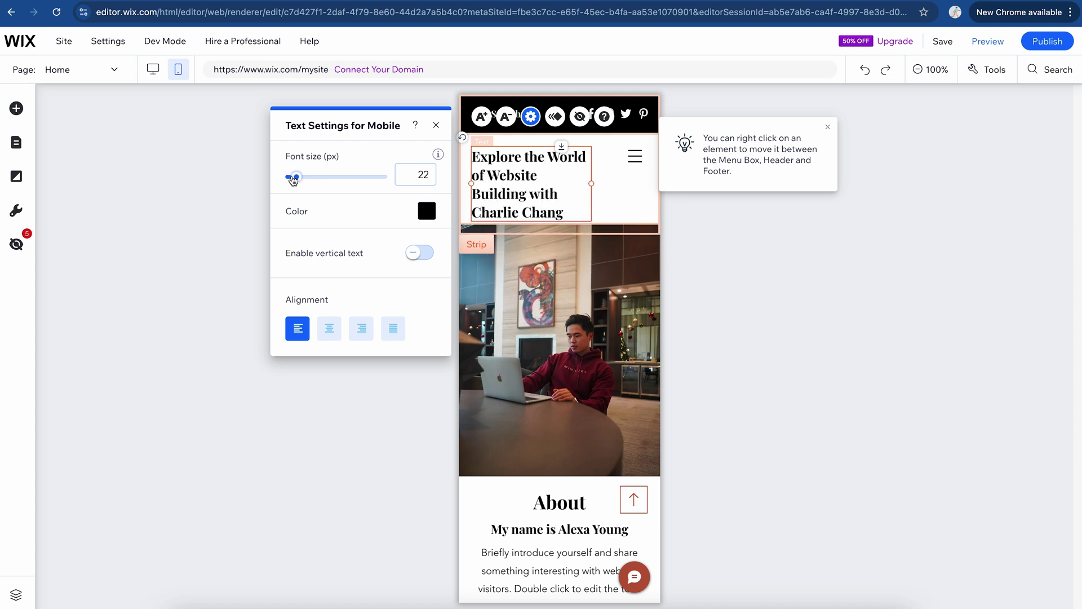
{"action": "left_click", "coordinate": [776, 319]}
{"action": "scroll", "coordinate": [776, 319], "scroll_direction": "down", "scroll_amount": 5}
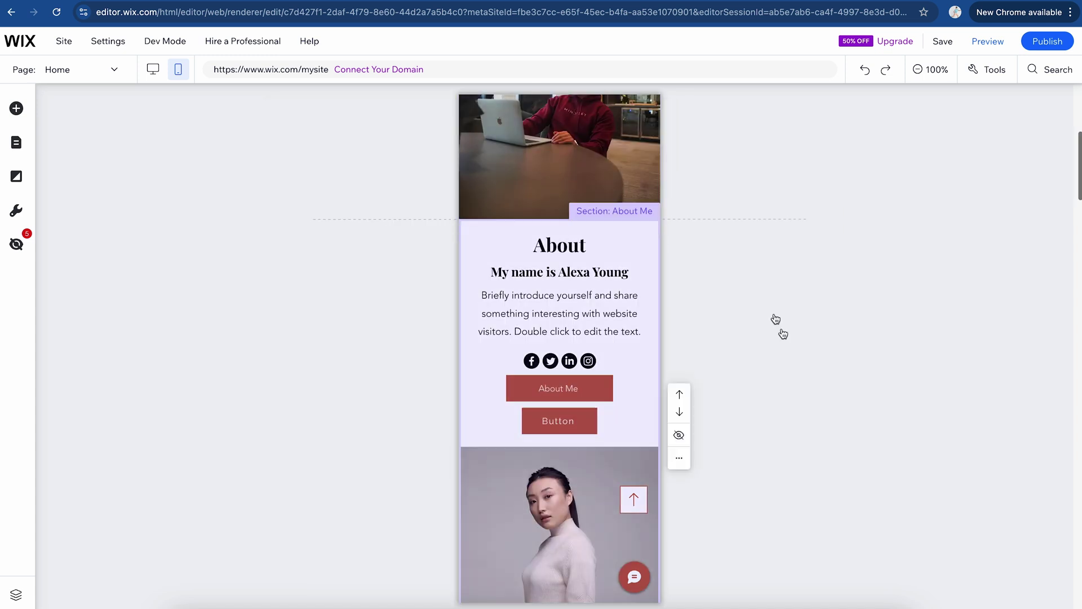
Step: Hide the extra placeholder button under About Me on mobile, then return to desktop view
{"action": "left_click", "coordinate": [577, 424]}
{"action": "right_click", "coordinate": [555, 422]}
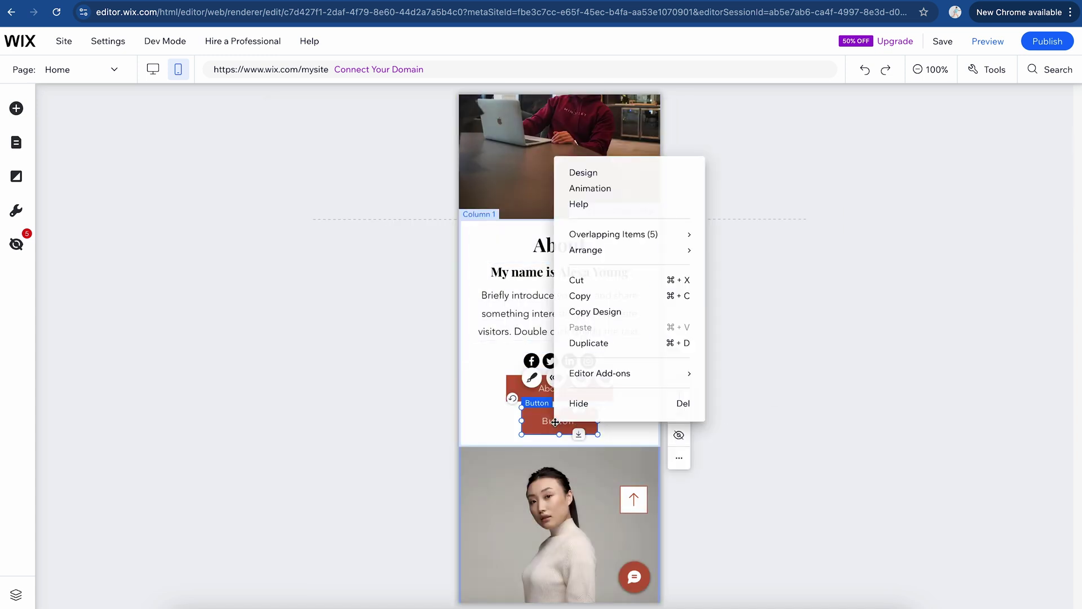
{"action": "left_click", "coordinate": [623, 409]}
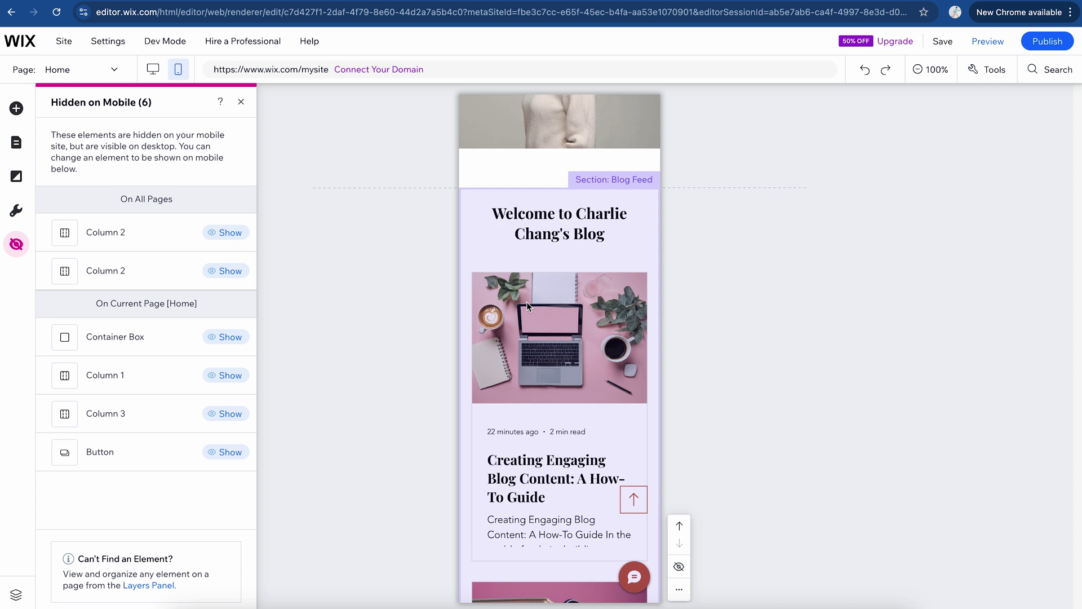
{"action": "scroll", "coordinate": [526, 302], "scroll_direction": "down", "scroll_amount": 15}
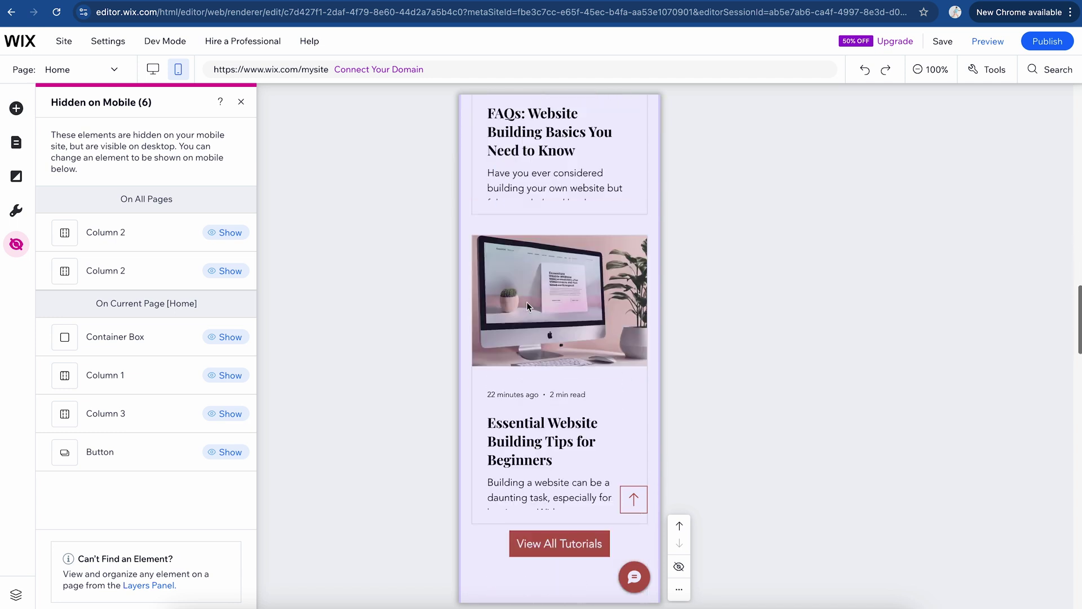
{"action": "scroll", "coordinate": [574, 398], "scroll_direction": "up", "scroll_amount": 20}
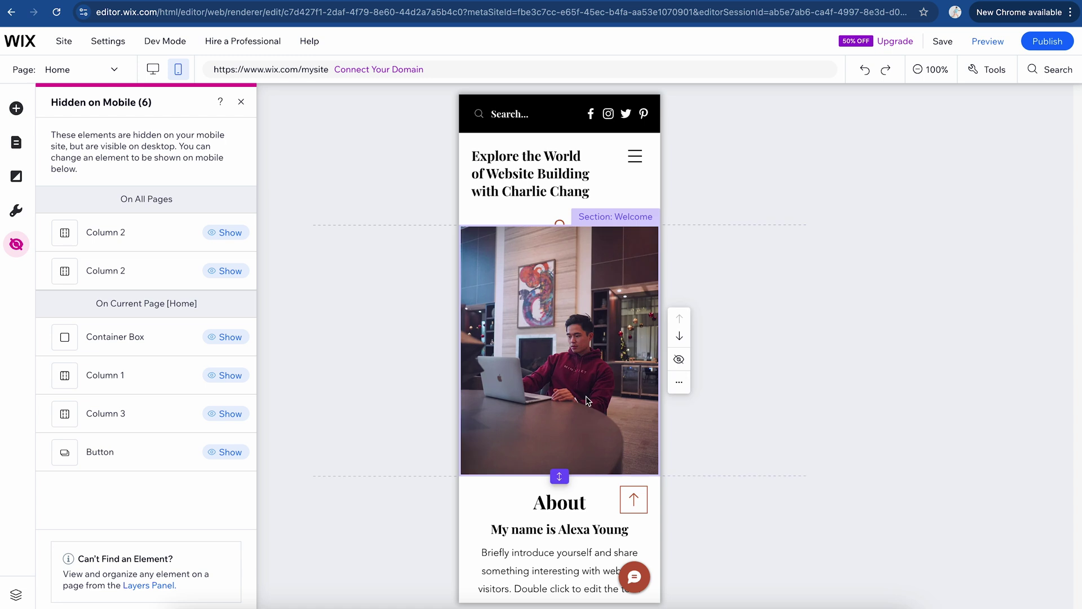
{"action": "left_click", "coordinate": [157, 75]}
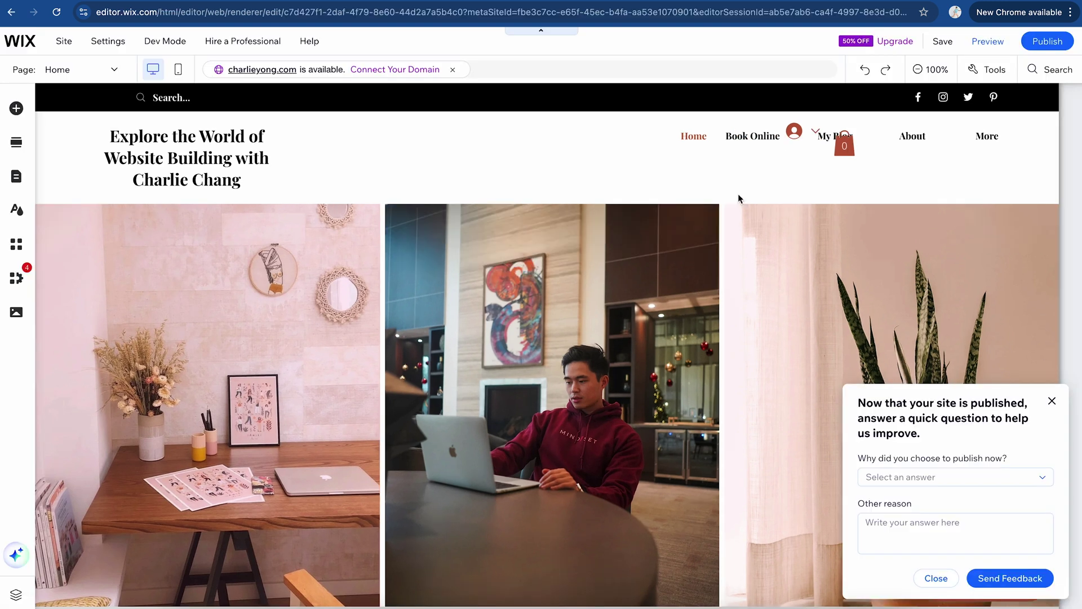
Step: Open the Premium plan comparison via the 50% OFF Upgrade & Save offer
{"action": "mouse_move", "coordinate": [891, 41]}
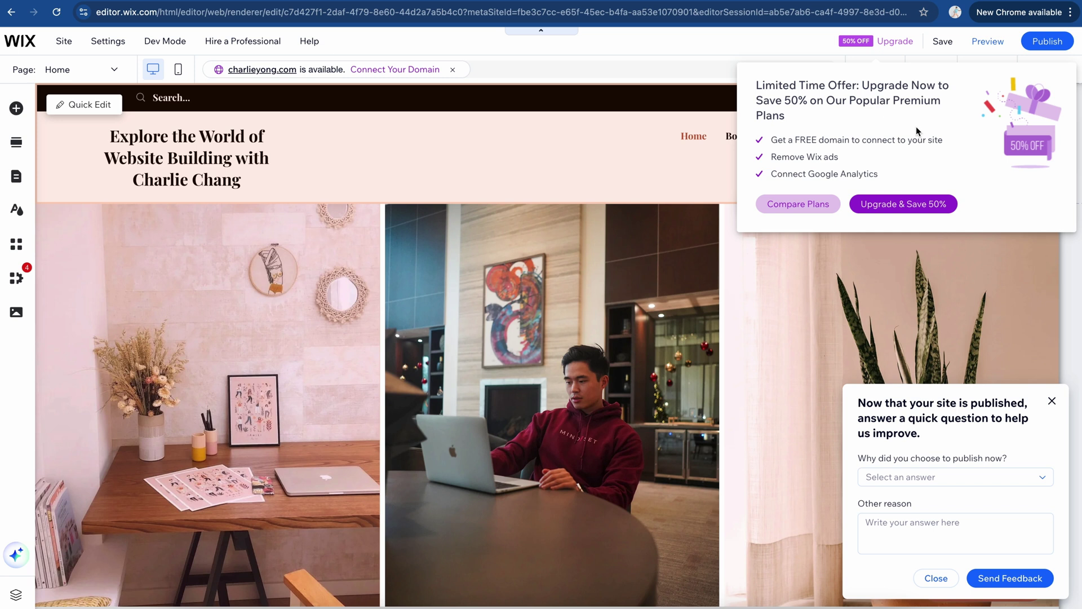
{"action": "left_click", "coordinate": [899, 204]}
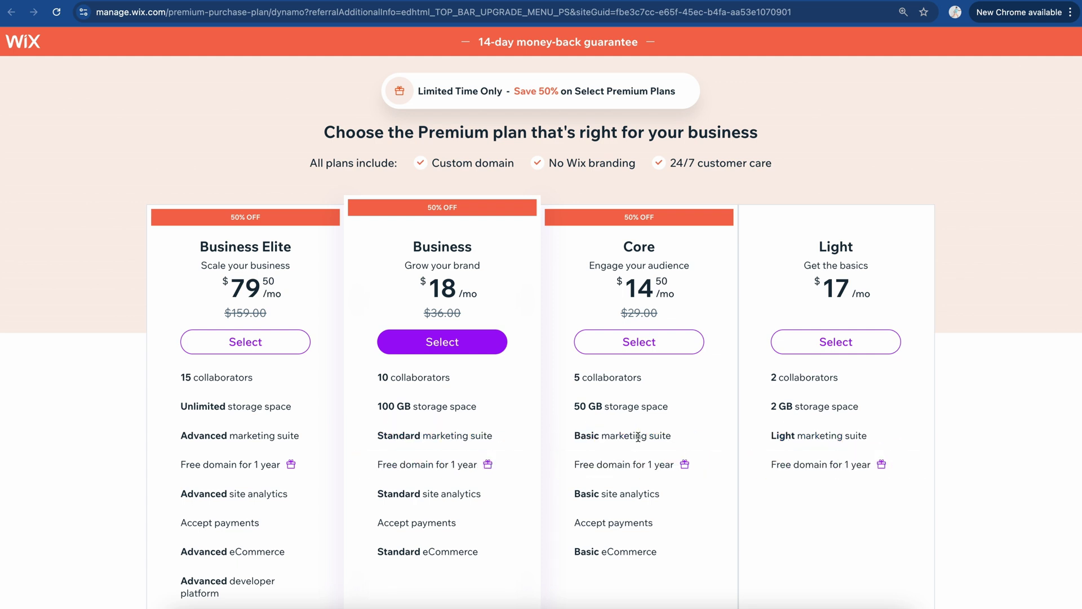
Step: Scroll through the Premium plans page to review the Compare Plan Features section
{"action": "scroll", "coordinate": [611, 333], "scroll_direction": "down", "scroll_amount": 2}
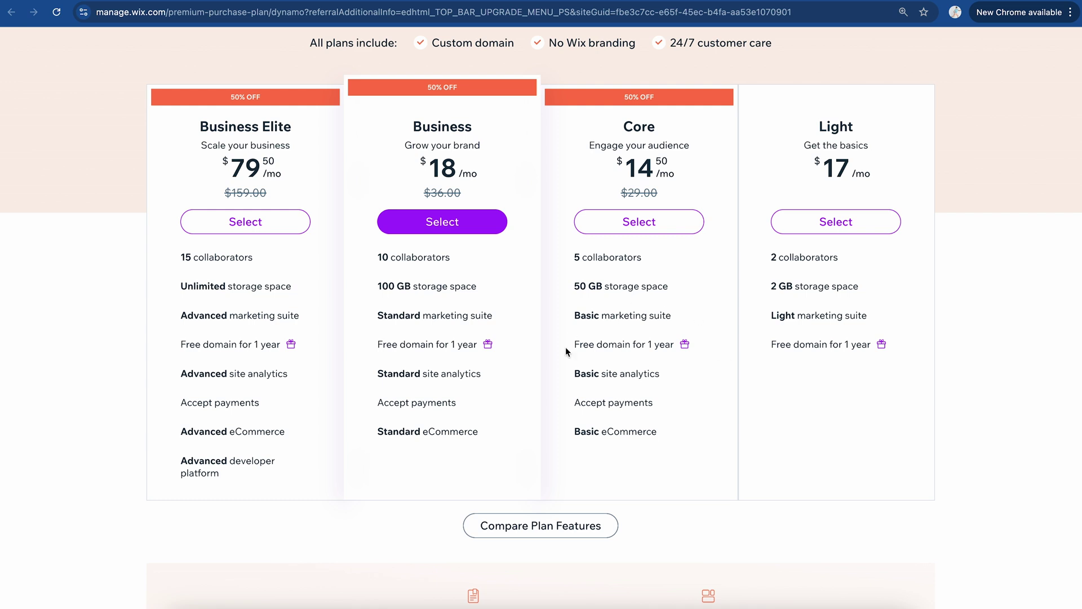
{"action": "scroll", "coordinate": [459, 351], "scroll_direction": "up", "scroll_amount": 2}
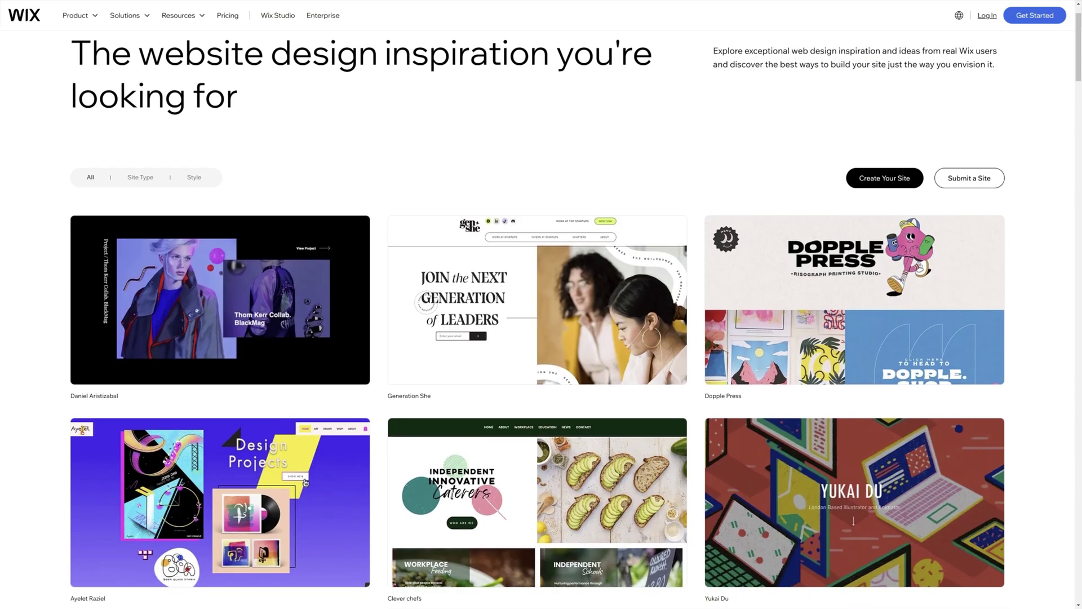
{"action": "scroll", "coordinate": [541, 316], "scroll_direction": "down", "scroll_amount": 8}
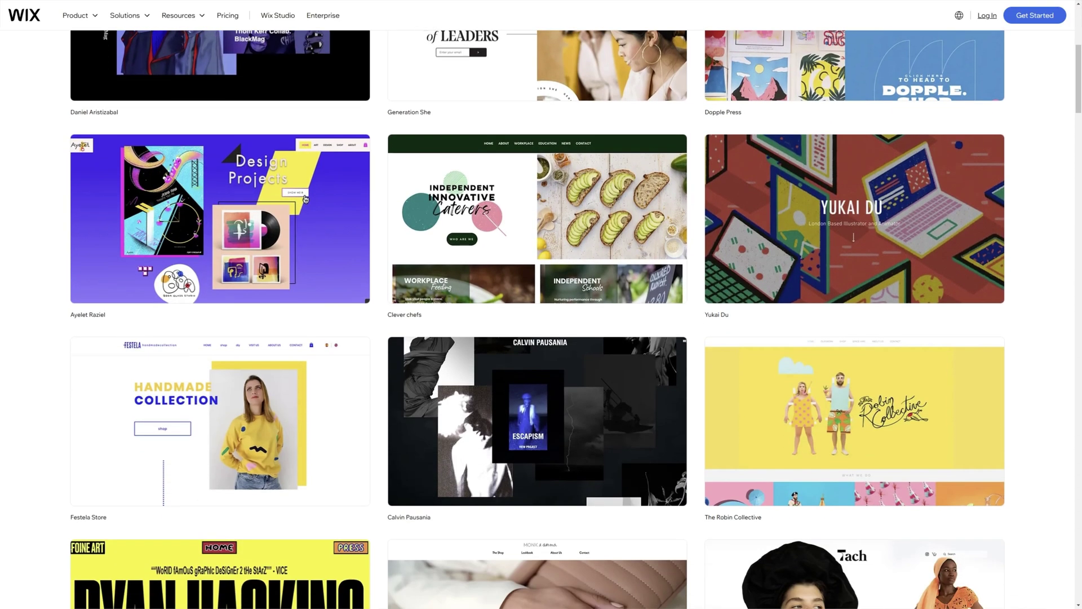
{"action": "scroll", "coordinate": [541, 316], "scroll_direction": "down", "scroll_amount": 10}
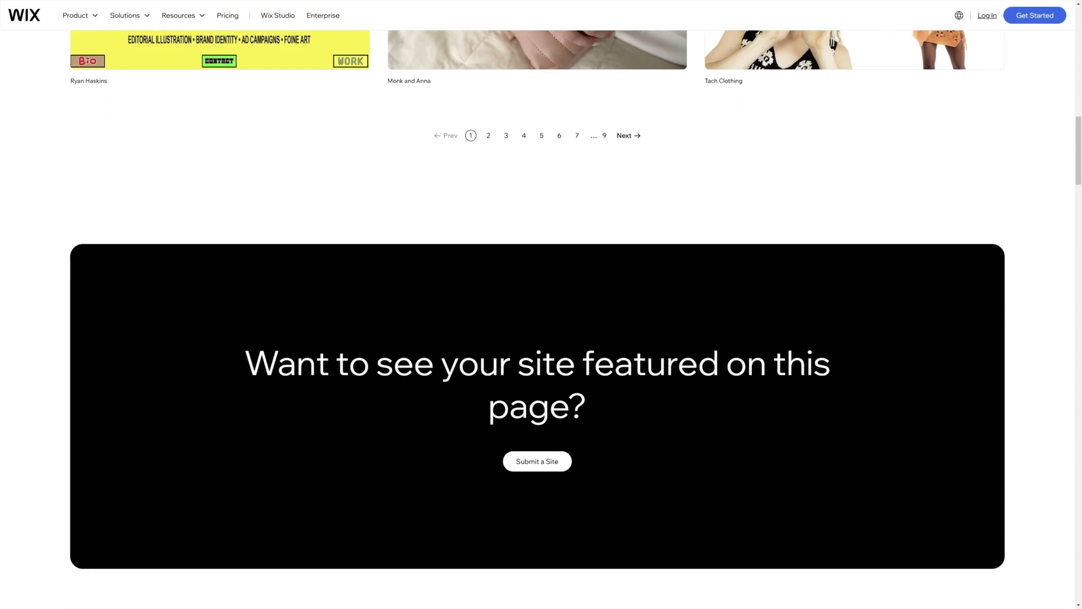
{"action": "scroll", "coordinate": [541, 316], "scroll_direction": "down", "scroll_amount": 10}
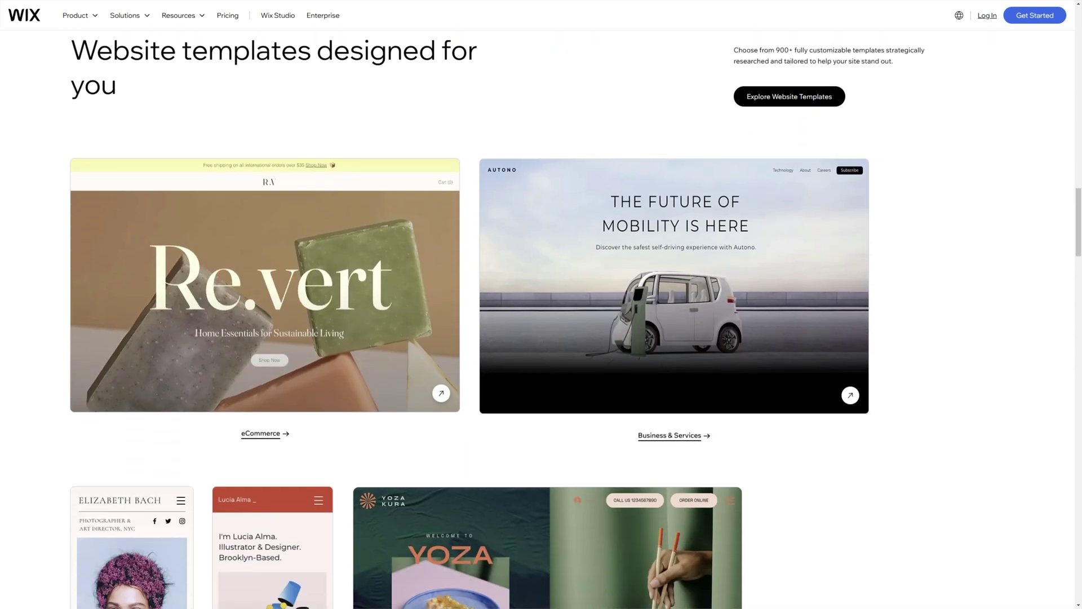
{"action": "scroll", "coordinate": [541, 316], "scroll_direction": "down", "scroll_amount": 10}
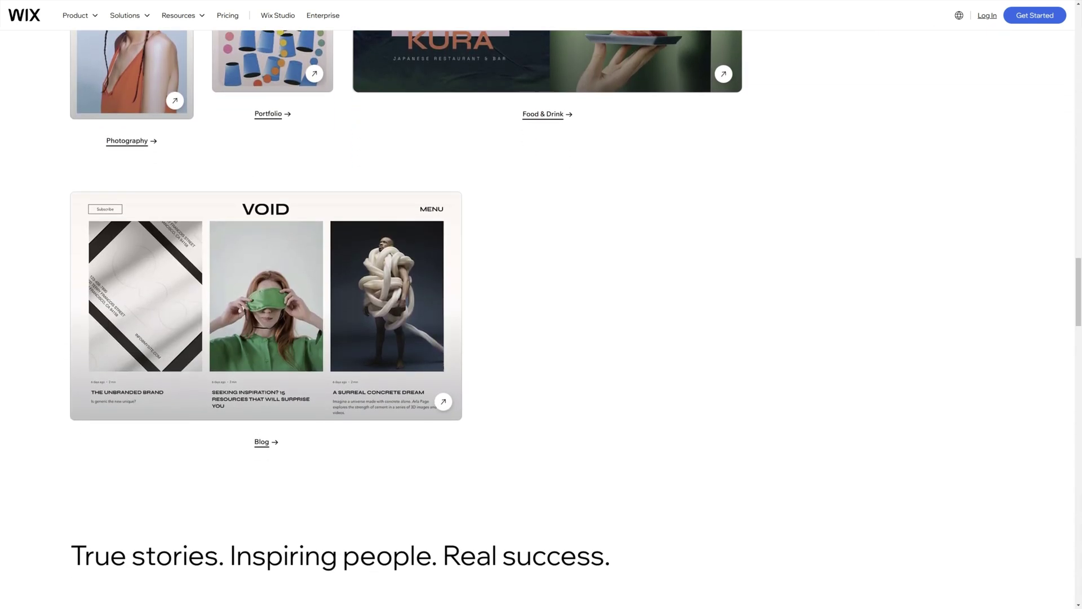
{"action": "scroll", "coordinate": [541, 315], "scroll_direction": "down", "scroll_amount": 10}
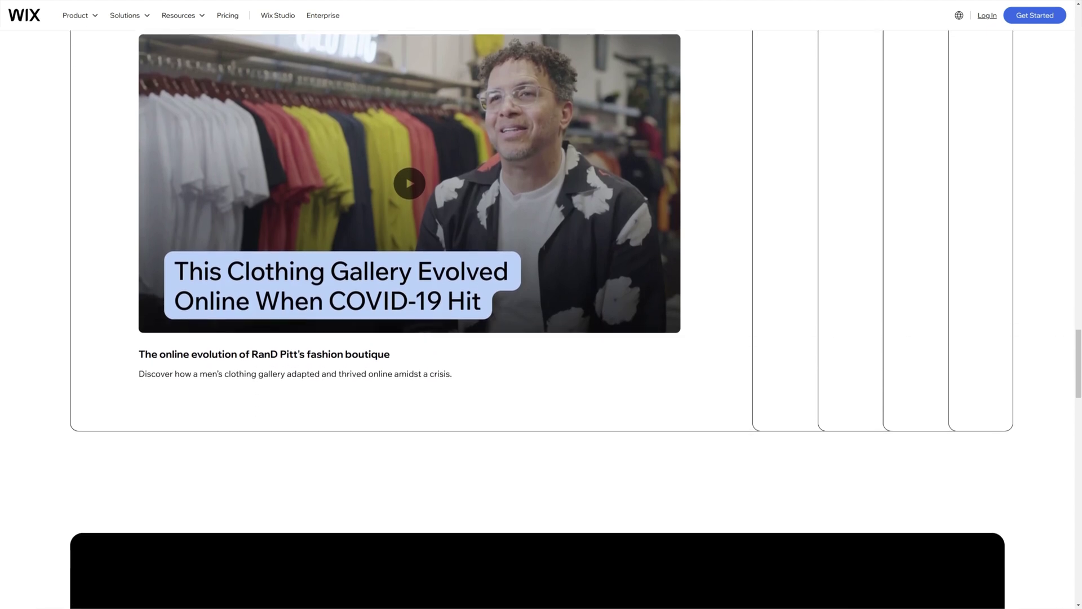
{"action": "scroll", "coordinate": [541, 316], "scroll_direction": "down", "scroll_amount": 8}
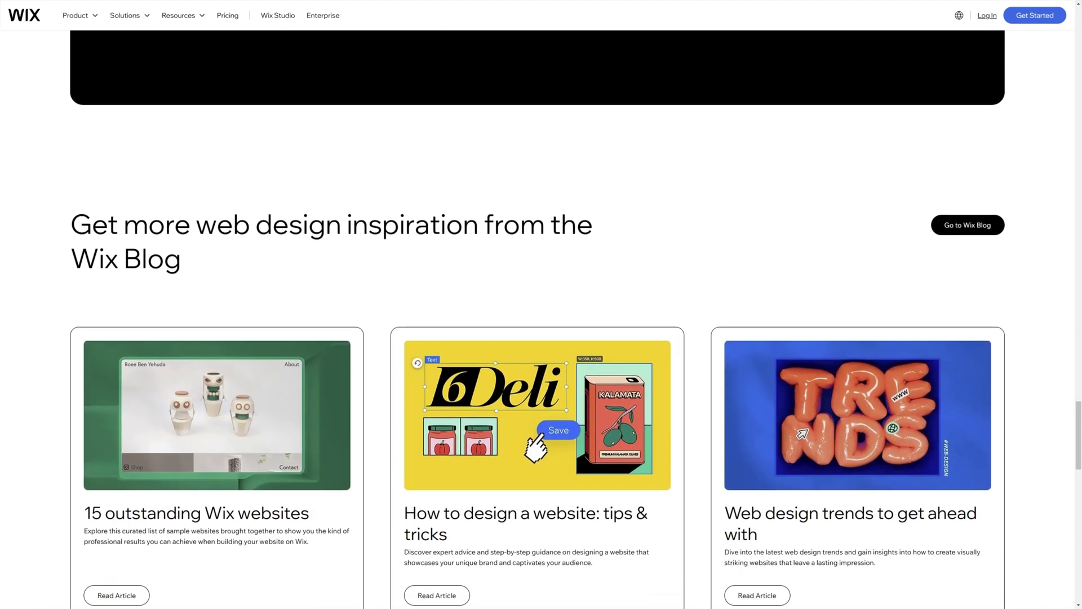